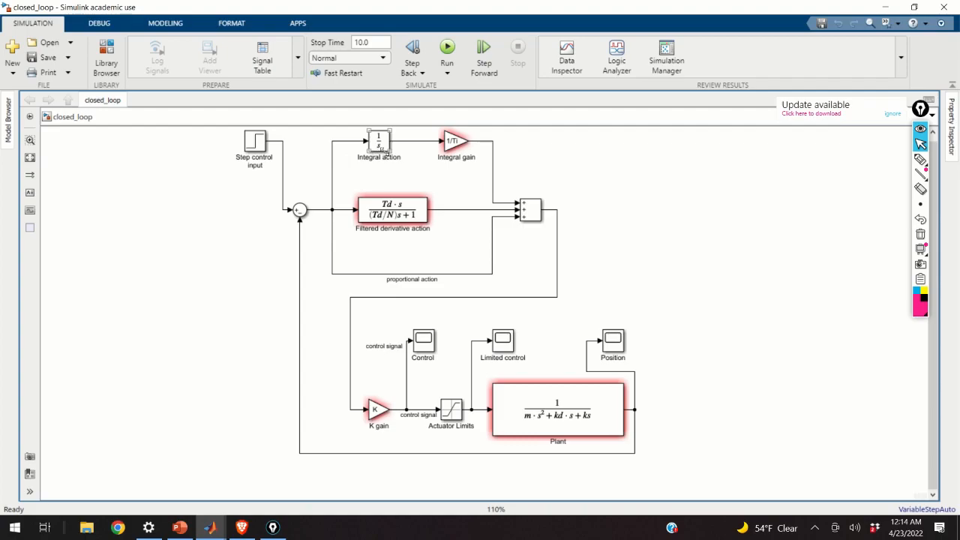
# Step: Outline the whole closed-loop diagram, the Plant, the controller blocks and the Actuator Limits block with the annotation pen, and clear the drawing
pyautogui.click(406, 160)
pyautogui.click(920, 159)
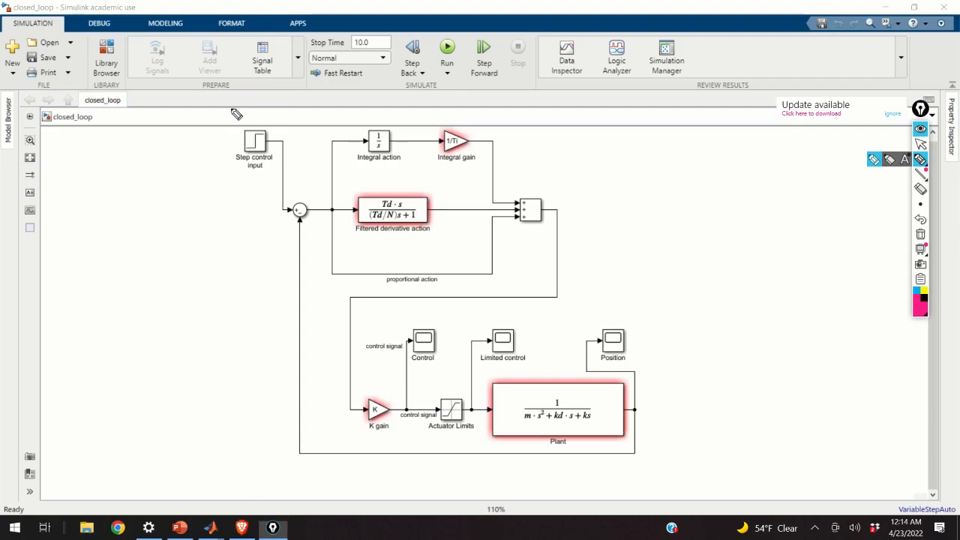
pyautogui.moveTo(229, 107); pyautogui.dragTo(149, 255)
pyautogui.moveTo(148, 290)
pyautogui.mouseDown()
pyautogui.moveTo(303, 478)
pyautogui.moveTo(535, 488)
pyautogui.moveTo(682, 364)
pyautogui.moveTo(605, 99)
pyautogui.moveTo(225, 75)
pyautogui.moveTo(238, 117)
pyautogui.mouseUp()
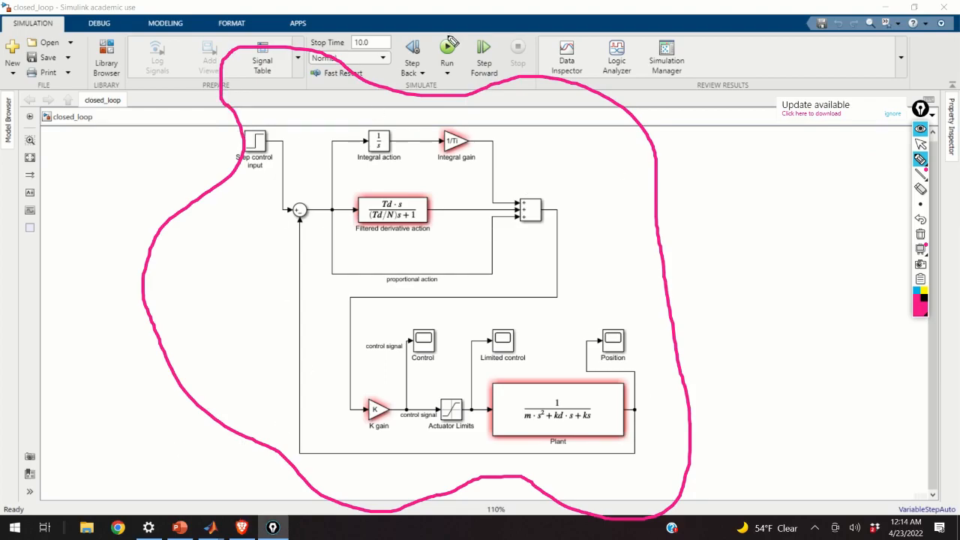
pyautogui.moveTo(548, 369)
pyautogui.mouseDown()
pyautogui.moveTo(495, 381)
pyautogui.moveTo(489, 424)
pyautogui.moveTo(517, 454)
pyautogui.moveTo(611, 461)
pyautogui.moveTo(639, 389)
pyautogui.moveTo(548, 372)
pyautogui.mouseUp()
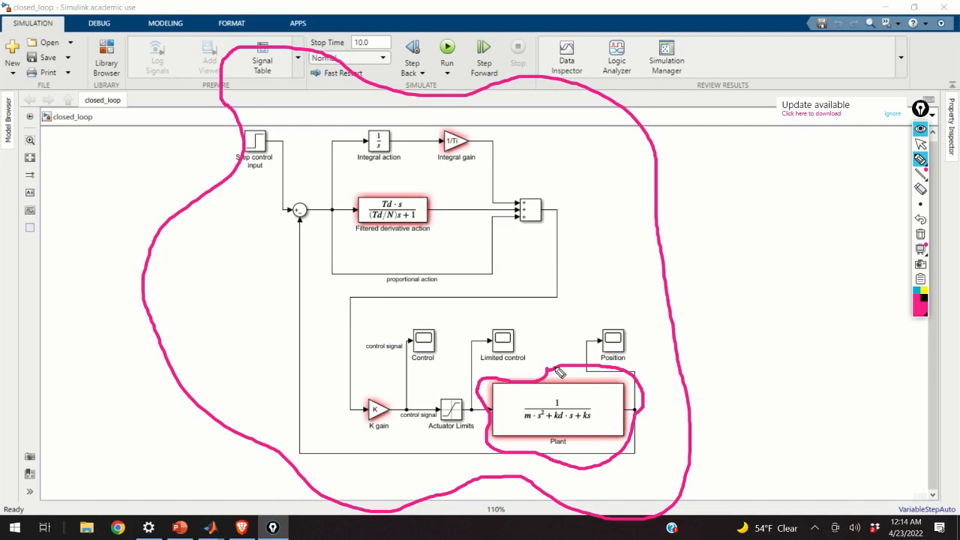
pyautogui.moveTo(477, 118)
pyautogui.mouseDown()
pyautogui.moveTo(372, 119)
pyautogui.moveTo(298, 211)
pyautogui.moveTo(332, 413)
pyautogui.moveTo(407, 448)
pyautogui.moveTo(458, 330)
pyautogui.moveTo(572, 315)
pyautogui.moveTo(515, 143)
pyautogui.moveTo(484, 128)
pyautogui.mouseUp()
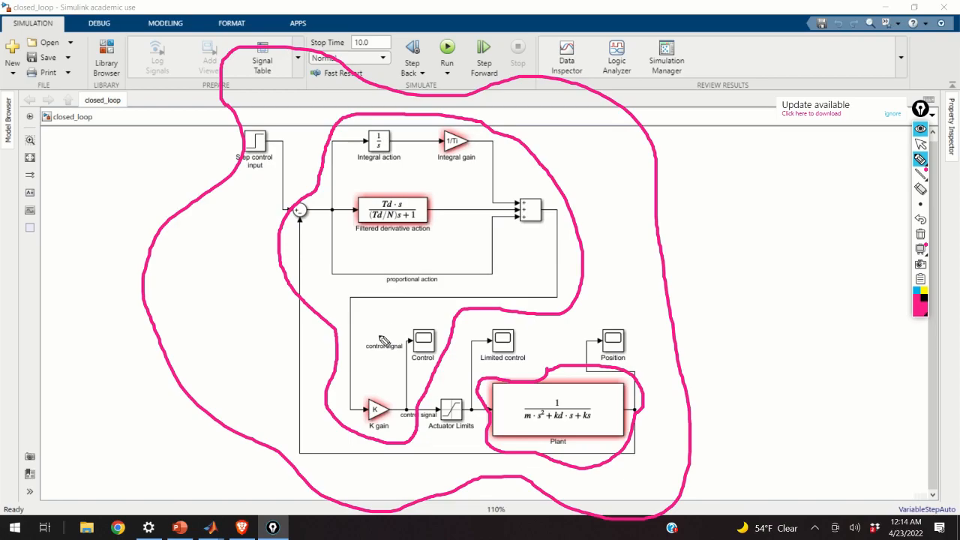
pyautogui.moveTo(450, 381)
pyautogui.mouseDown()
pyautogui.moveTo(429, 411)
pyautogui.moveTo(430, 441)
pyautogui.moveTo(474, 449)
pyautogui.moveTo(480, 409)
pyautogui.moveTo(449, 382)
pyautogui.mouseUp()
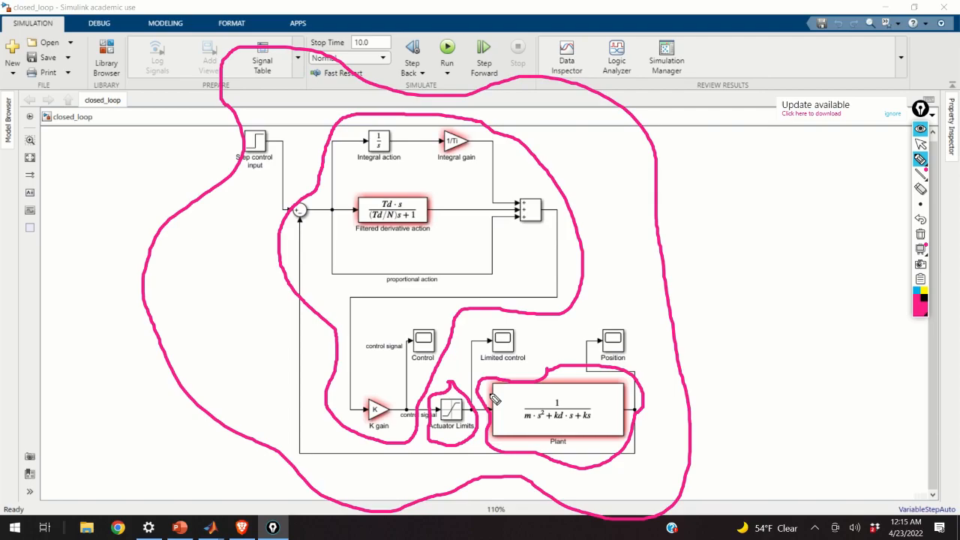
pyautogui.click(920, 143)
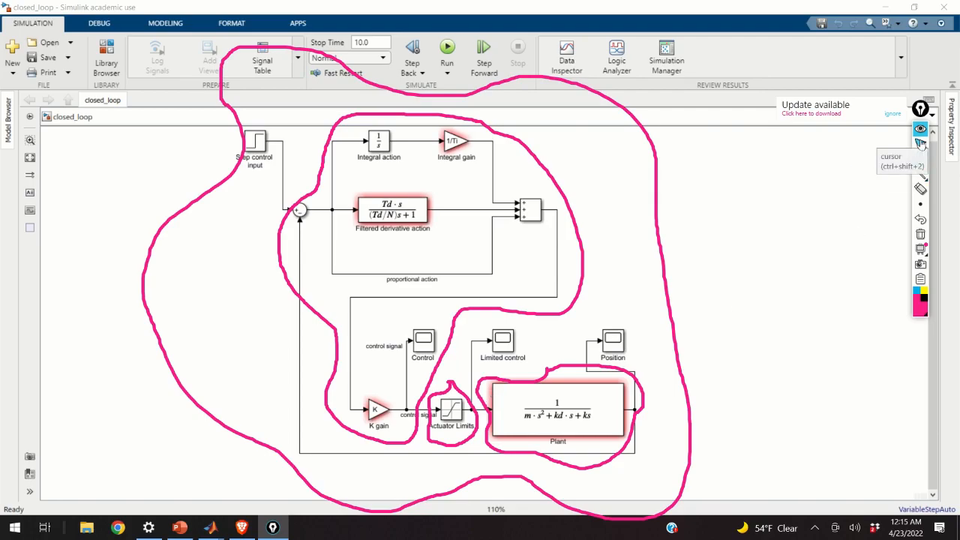
pyautogui.click(356, 135)
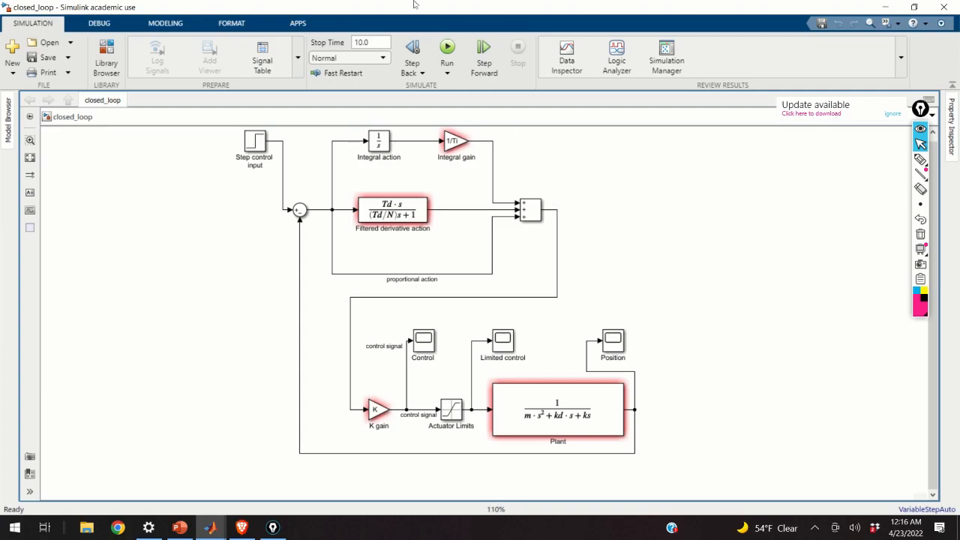
# Step: Switch to the browser article and read the mass-spring-damper differential equation and its transfer function at a larger zoom
pyautogui.hotkey('alt', 'Tab')
pyautogui.scroll(-1, 206, 330)
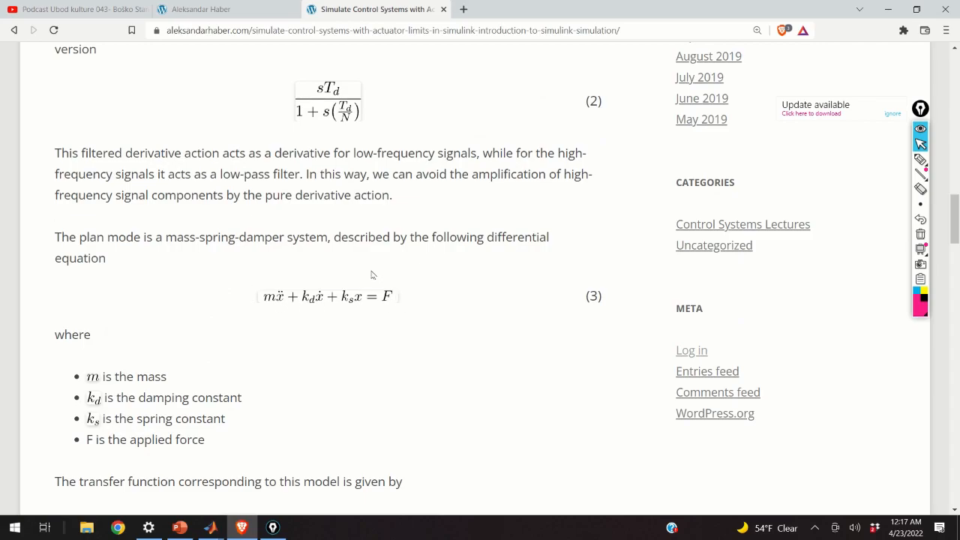
pyautogui.hotkey('ctrl', '+')
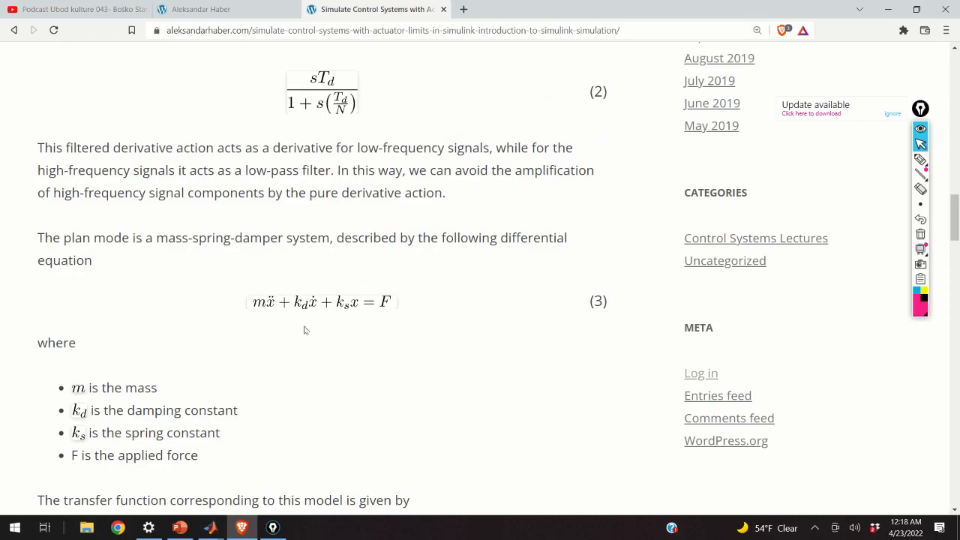
pyautogui.scroll(-2, 127, 292)
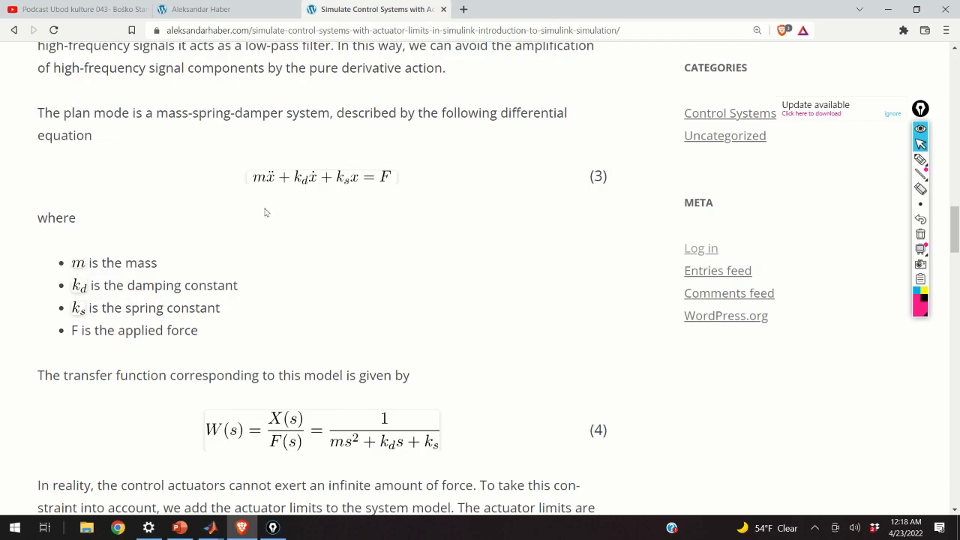
pyautogui.hotkey('ctrl', '+')
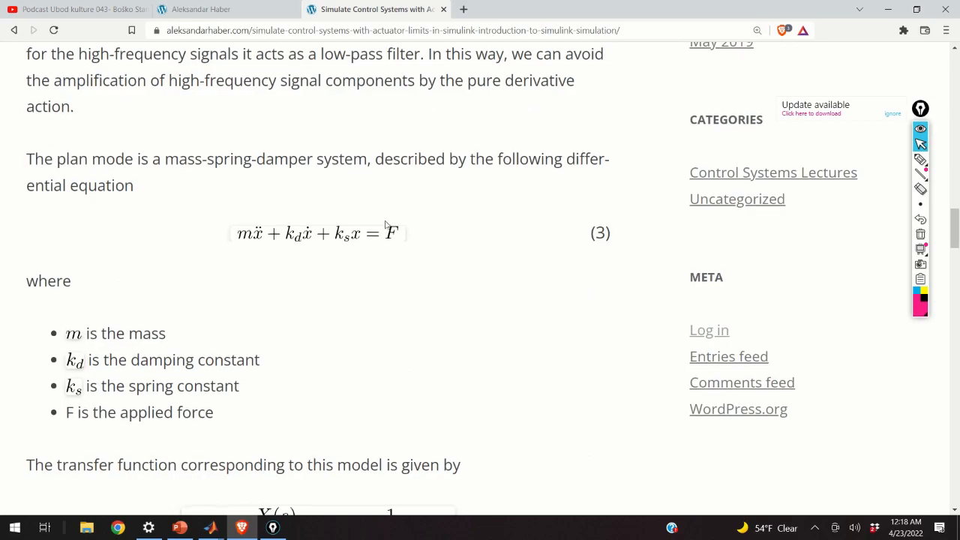
pyautogui.scroll(-2, 386, 225)
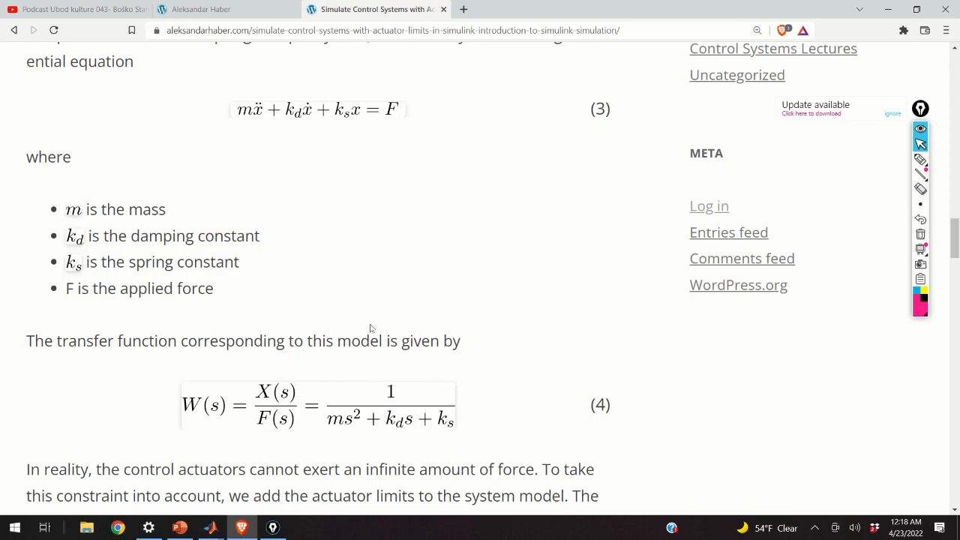
# Step: Switch to Simulink, create a blank model, close the closed_loop model and maximize the new window
pyautogui.moveTo(214, 529)
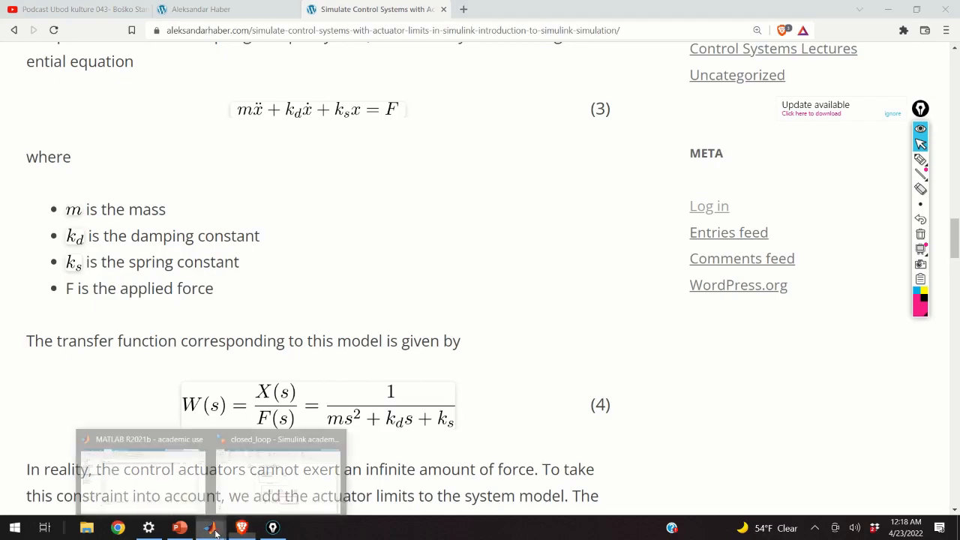
pyautogui.click(297, 479)
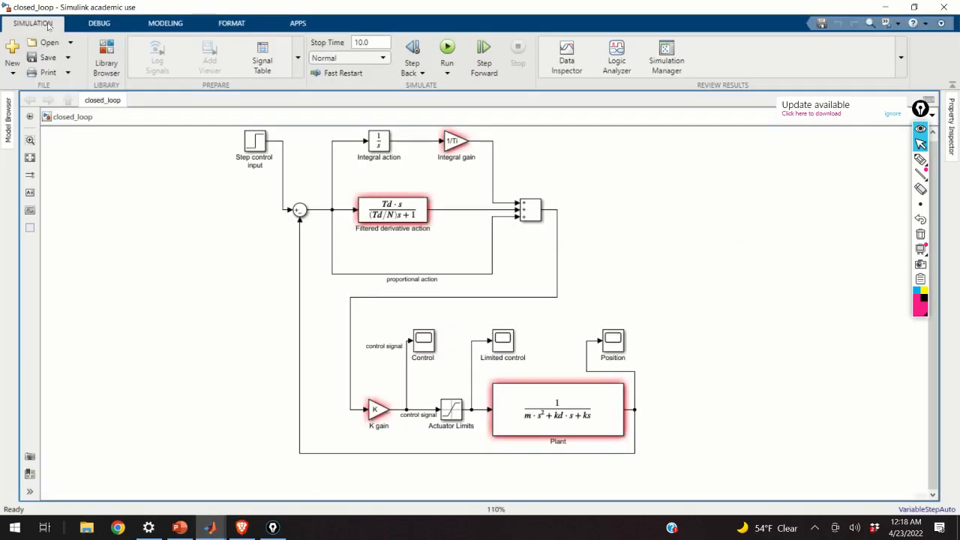
pyautogui.click(12, 67)
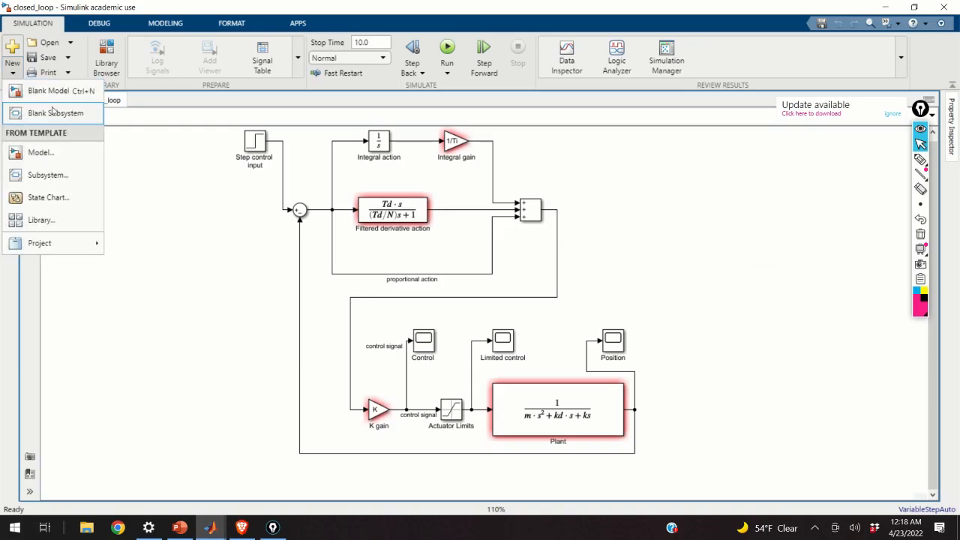
pyautogui.click(59, 91)
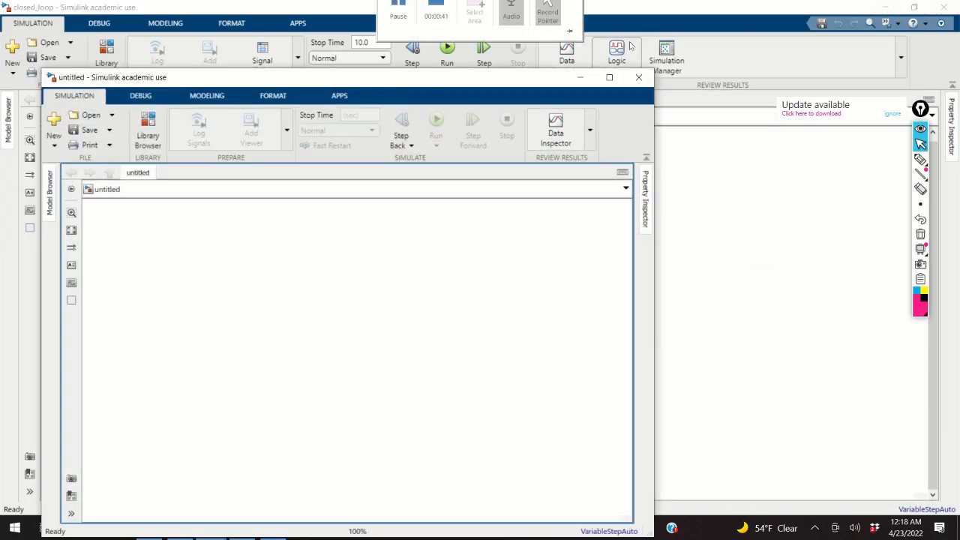
pyautogui.click(946, 9)
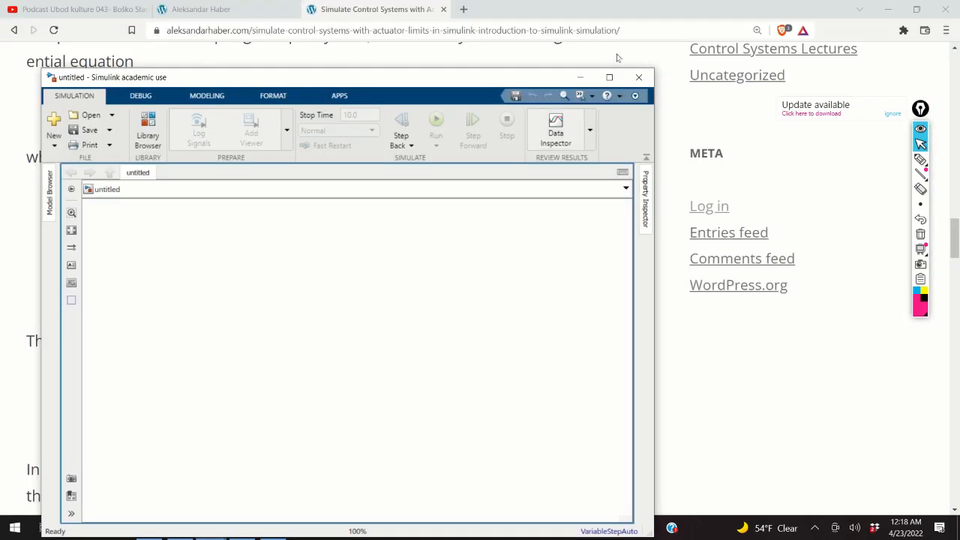
pyautogui.click(609, 77)
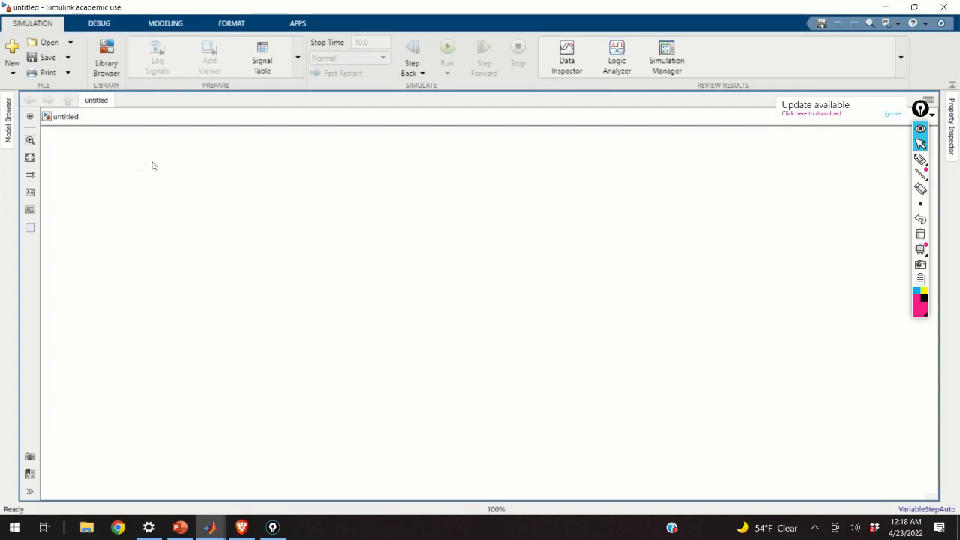
# Step: Place a Transfer Fcn block from the Simulink Continuous library on the canvas and delete it again
pyautogui.click(108, 66)
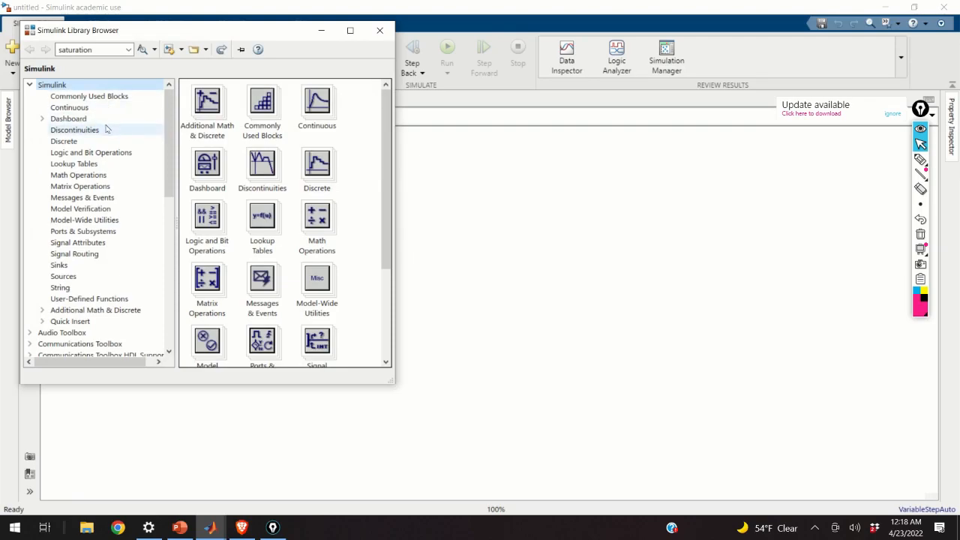
pyautogui.click(69, 107)
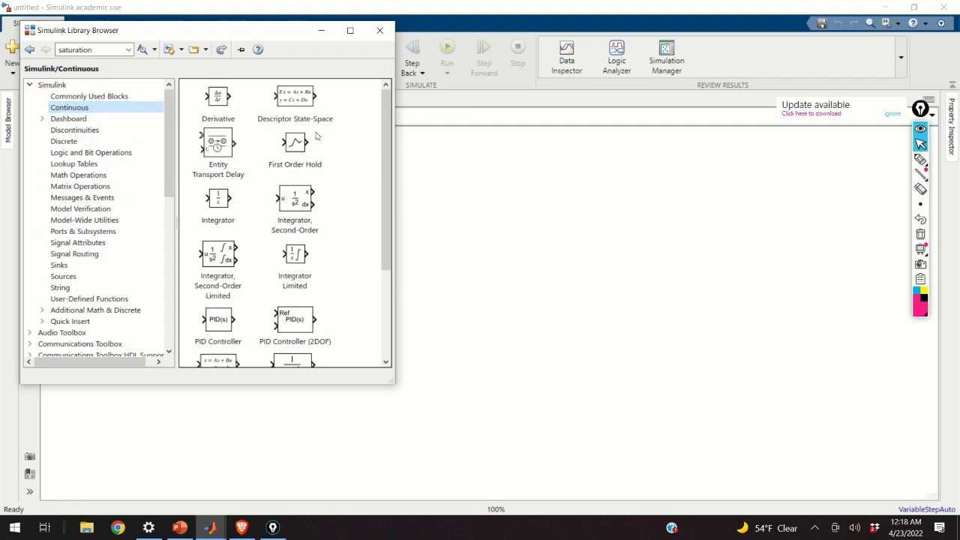
pyautogui.scroll(-5, 315, 136)
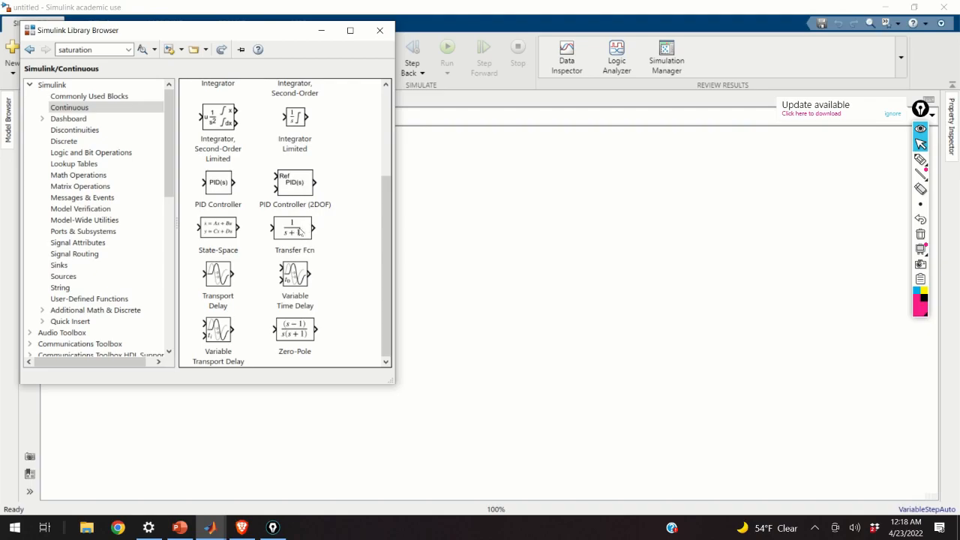
pyautogui.moveTo(294, 231); pyautogui.dragTo(462, 240)
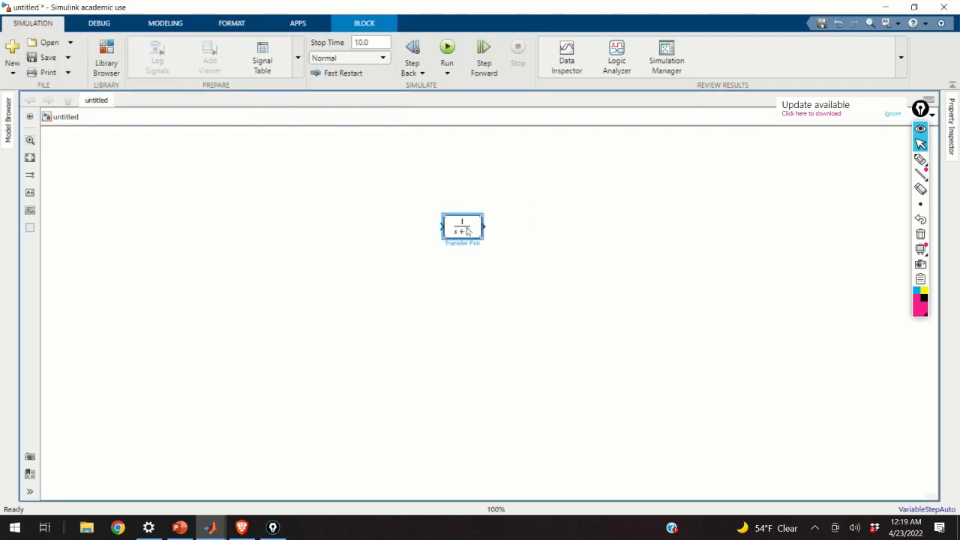
pyautogui.scroll(3, 466, 231)
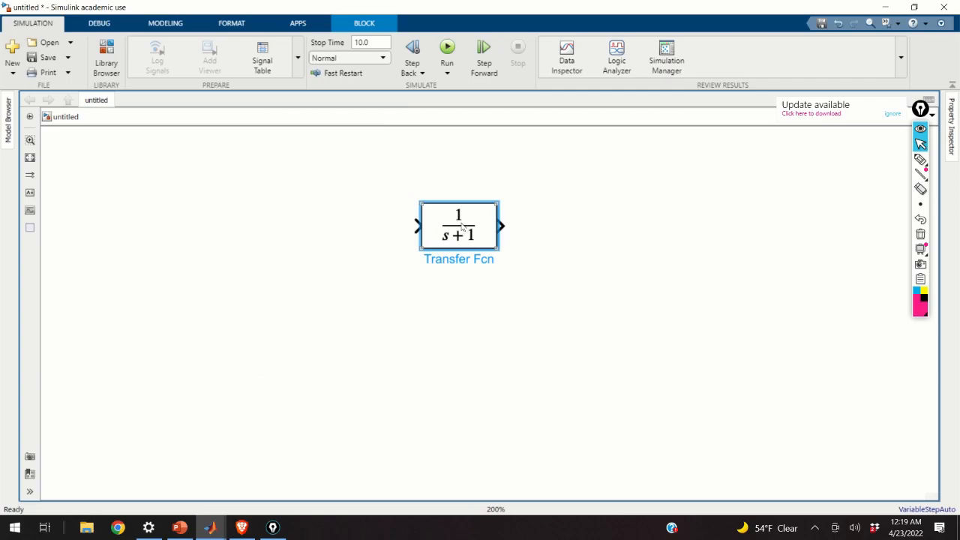
pyautogui.scroll(-1, 462, 211)
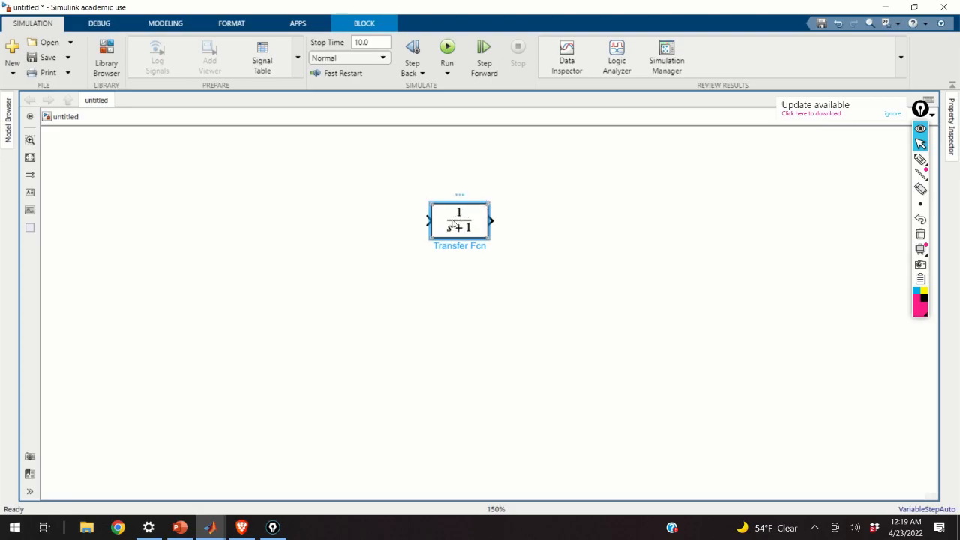
pyautogui.press('Delete')
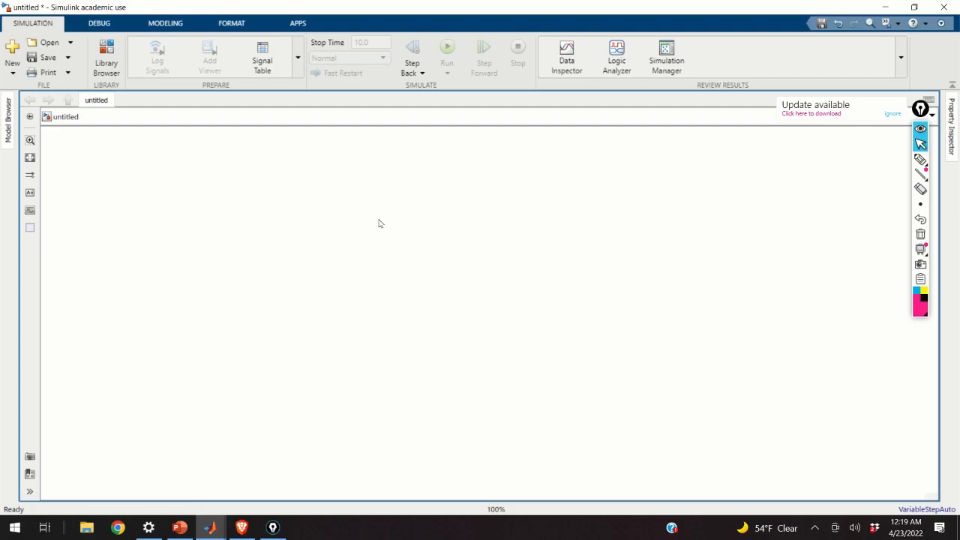
# Step: Insert a Transfer Fcn block by searching the canvas for "transfer" and move it near the middle of the model
pyautogui.write('tran')
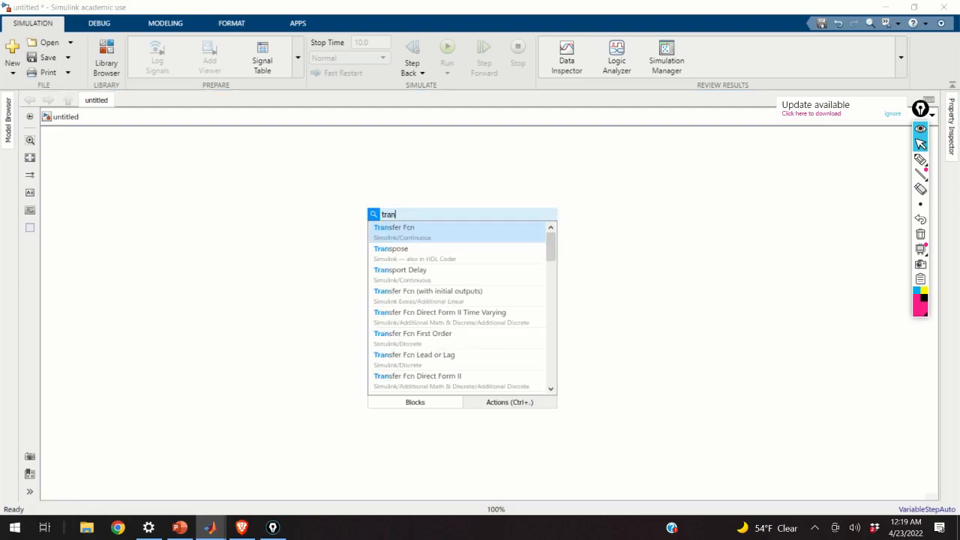
pyautogui.write('sfer')
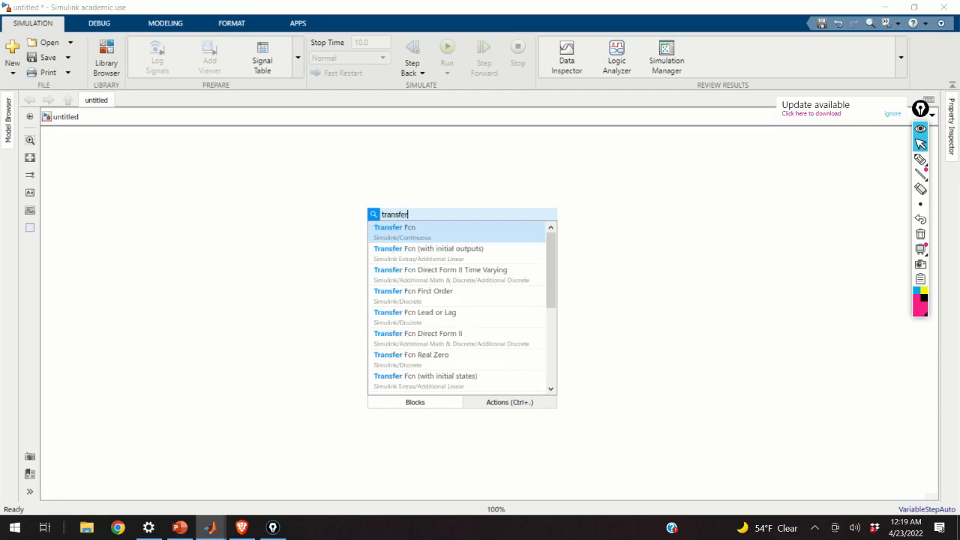
pyautogui.click(420, 238)
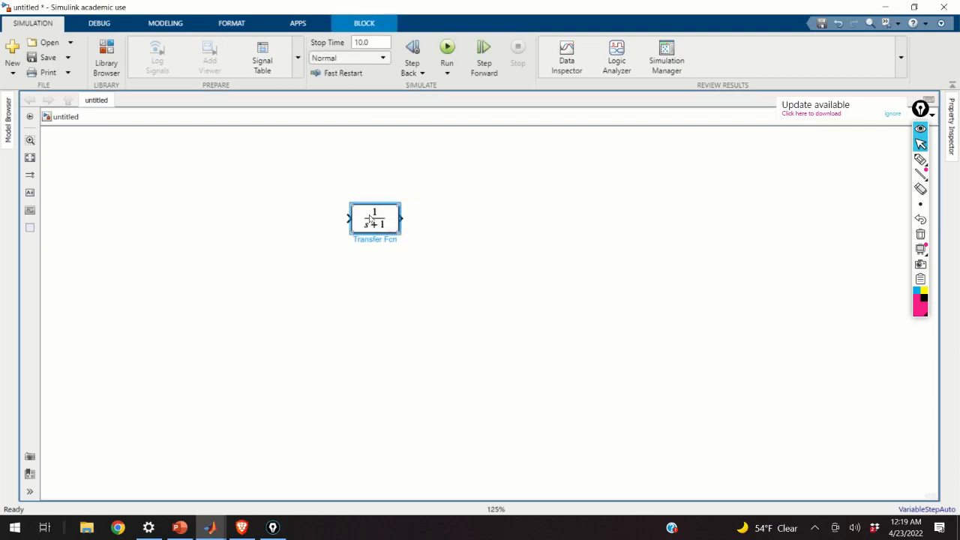
pyautogui.moveTo(389, 221); pyautogui.dragTo(448, 268)
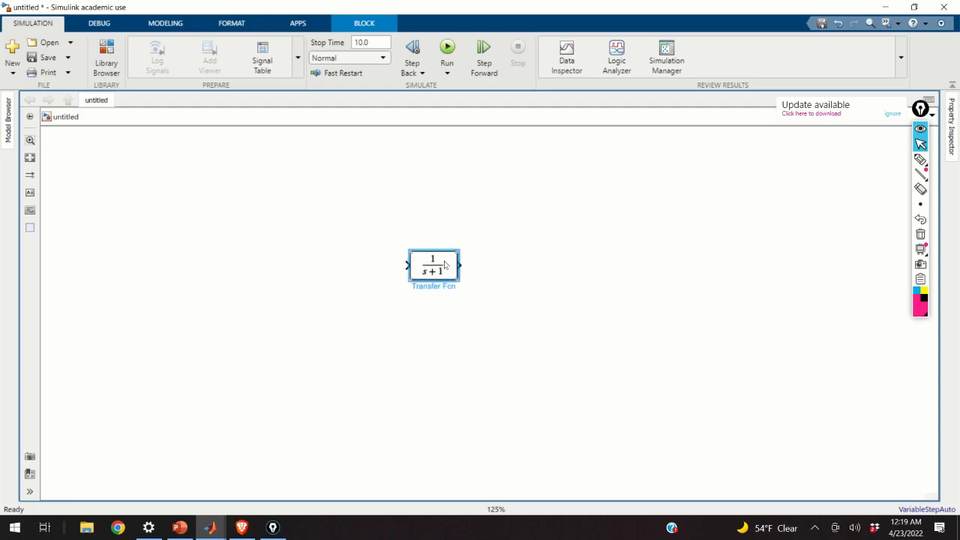
# Step: Check the plant transfer function in the browser article, and re-enter the Transfer Fcn block's denominator coefficients as [1 1] in Simulink
pyautogui.click(242, 527)
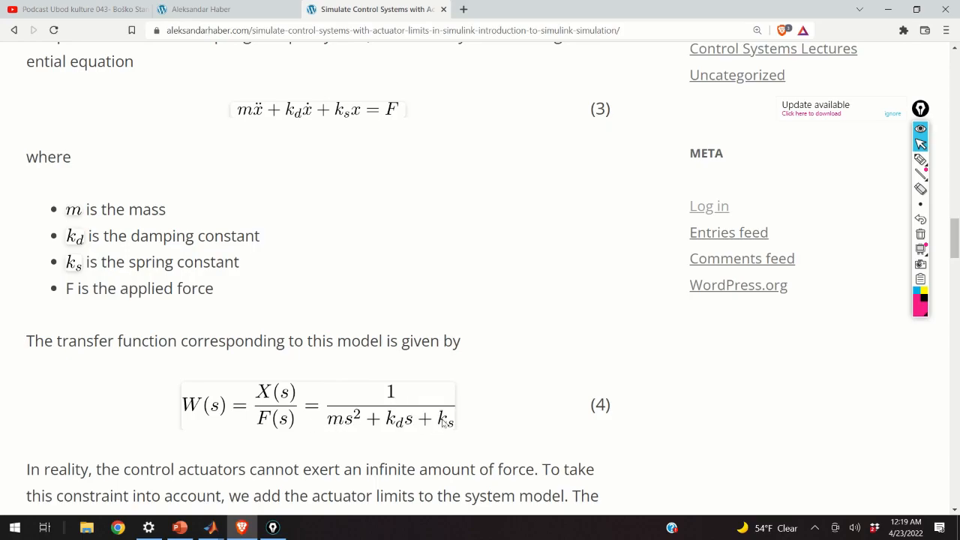
pyautogui.hotkey('alt', 'Tab')
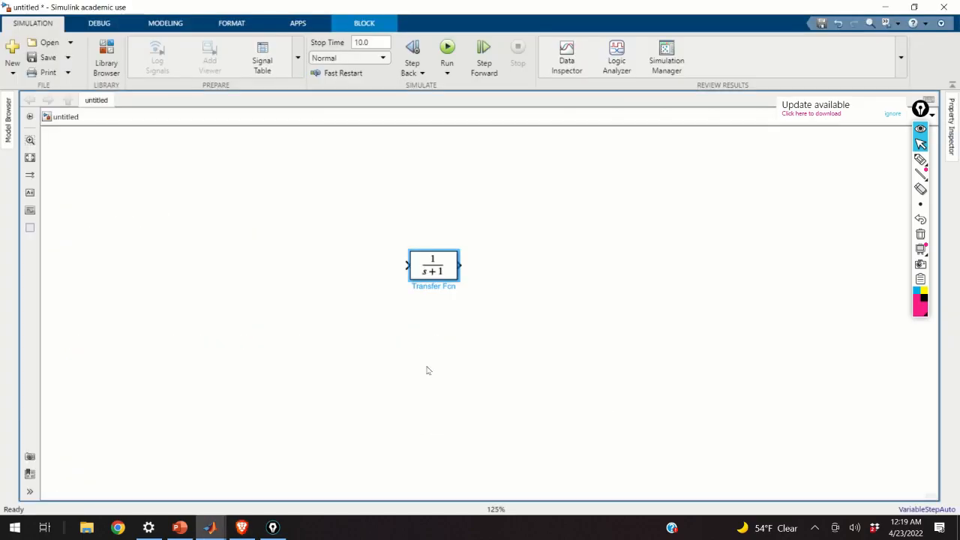
pyautogui.doubleClick(436, 274)
pyautogui.click(487, 257)
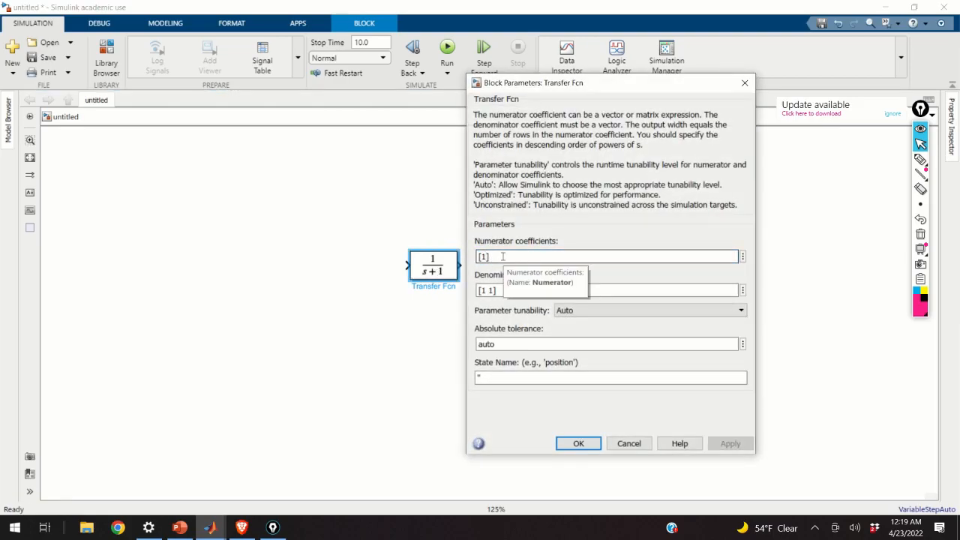
pyautogui.doubleClick(482, 257)
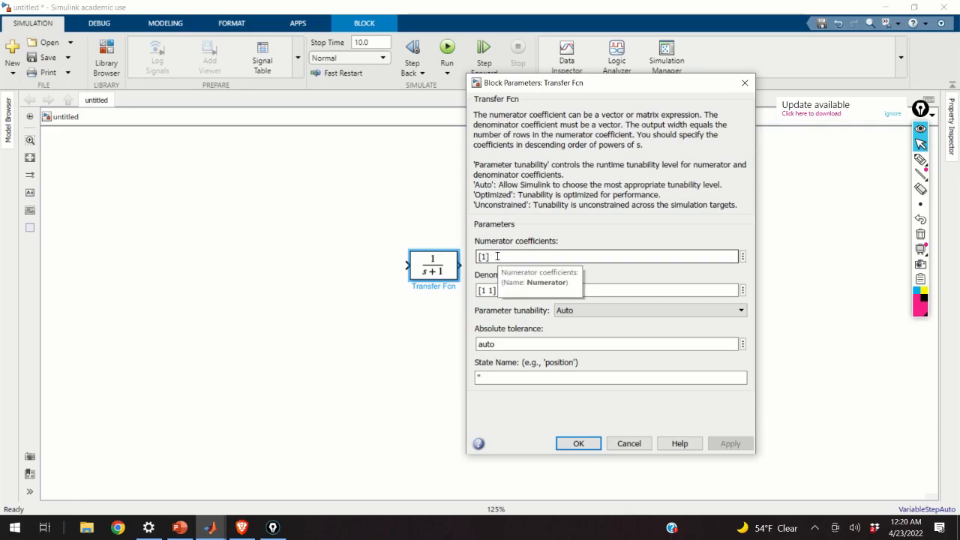
pyautogui.moveTo(477, 290); pyautogui.dragTo(495, 290)
pyautogui.click(506, 293)
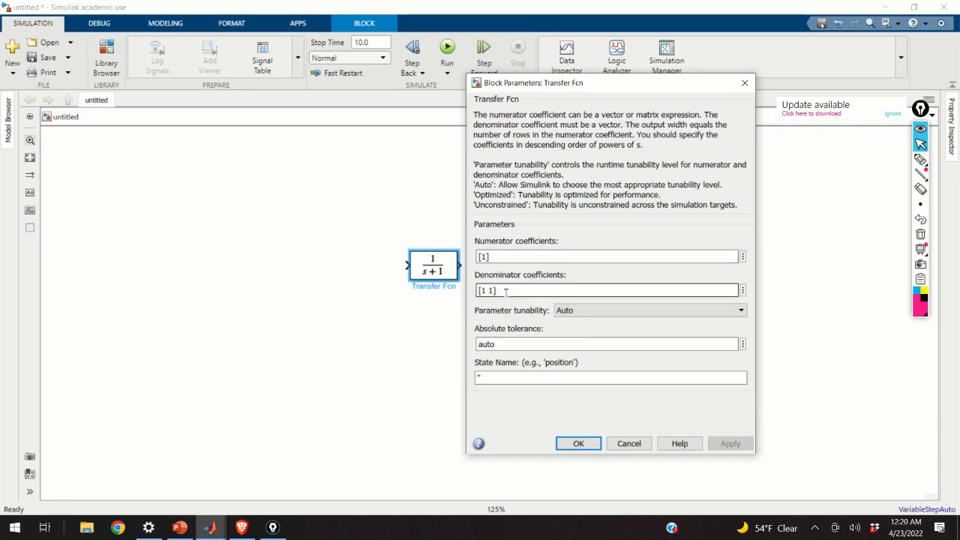
pyautogui.press('BackSpace')
pyautogui.press('BackSpace')
pyautogui.press('BackSpace')
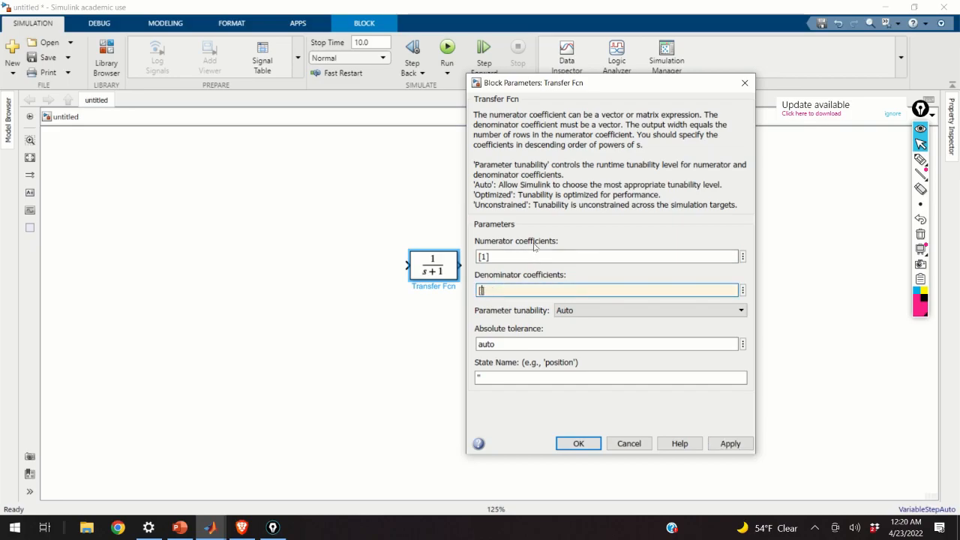
pyautogui.write('1 1')
pyautogui.press('Return')
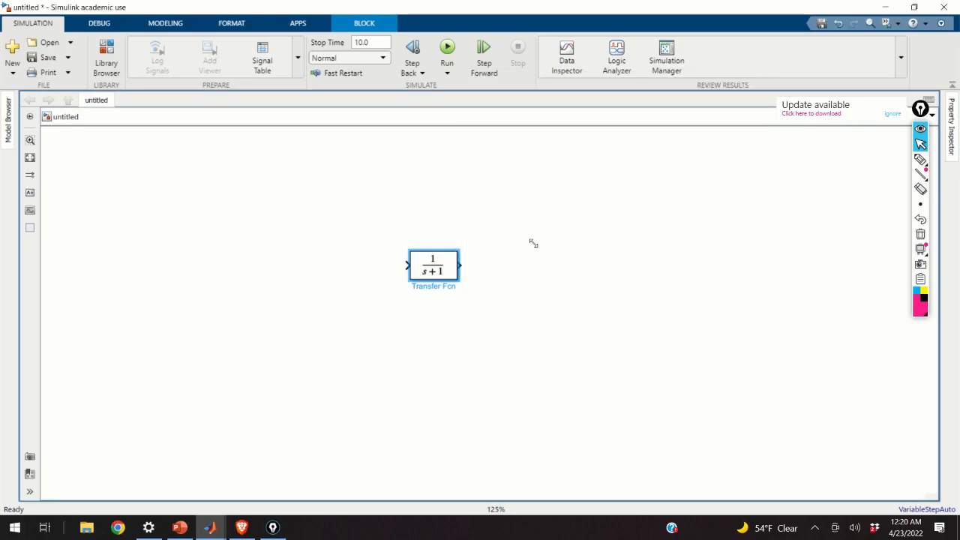
# Step: Recheck the transfer function in the article and set the Transfer Fcn block's denominator coefficients to [m kd ks] in Simulink
pyautogui.click(240, 527)
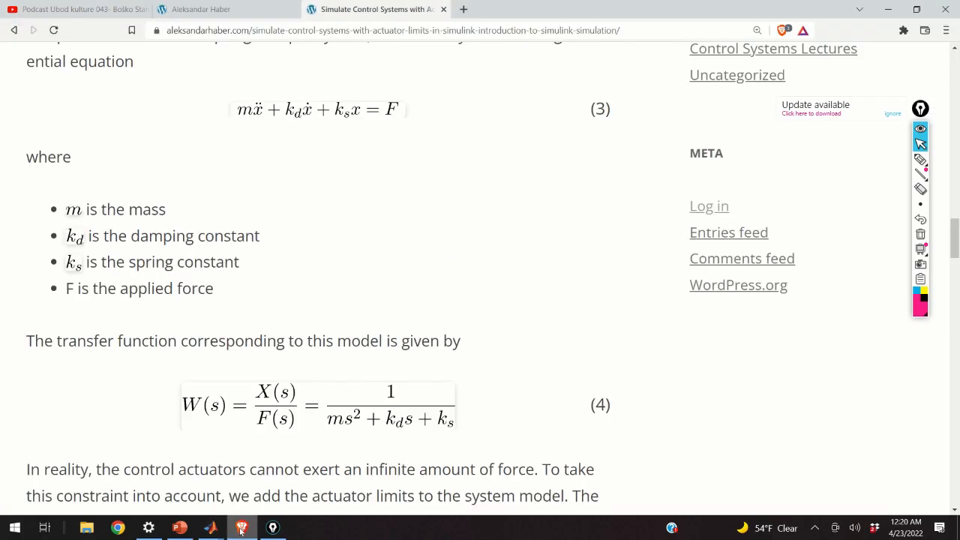
pyautogui.click(242, 528)
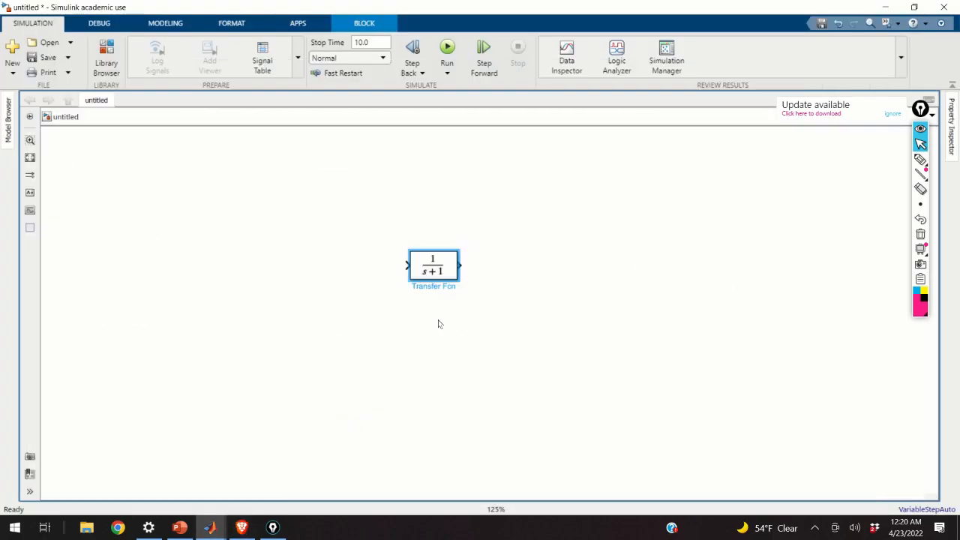
pyautogui.doubleClick(448, 272)
pyautogui.write('d')
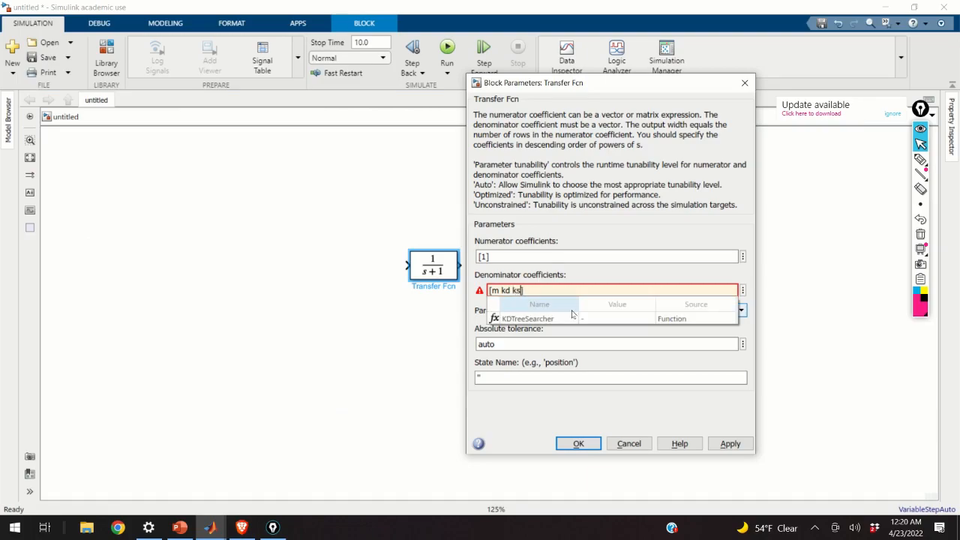
pyautogui.click(705, 278)
pyautogui.write(']')
pyautogui.click(728, 444)
pyautogui.click(580, 445)
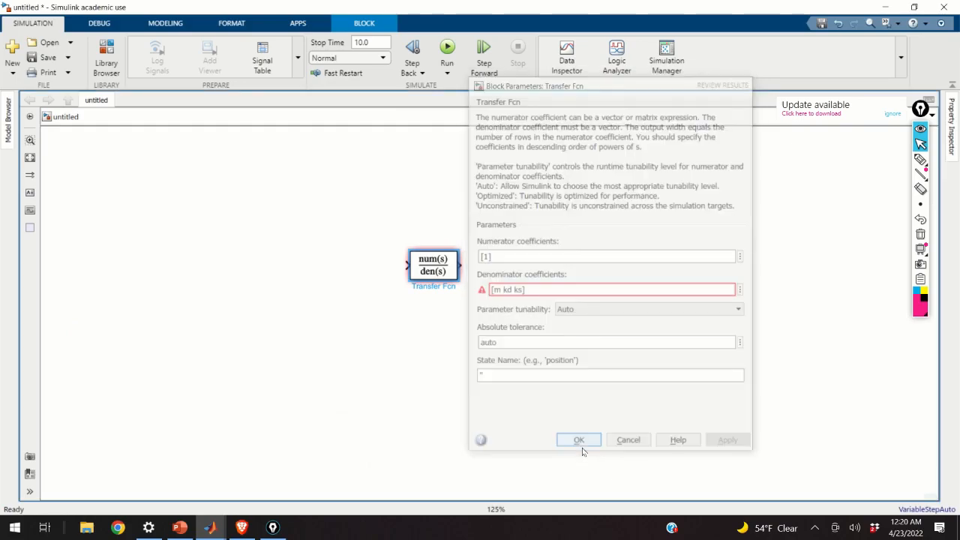
# Step: Read the error on the Transfer Fcn block and review its numerator and denominator coefficients
pyautogui.moveTo(433, 240)
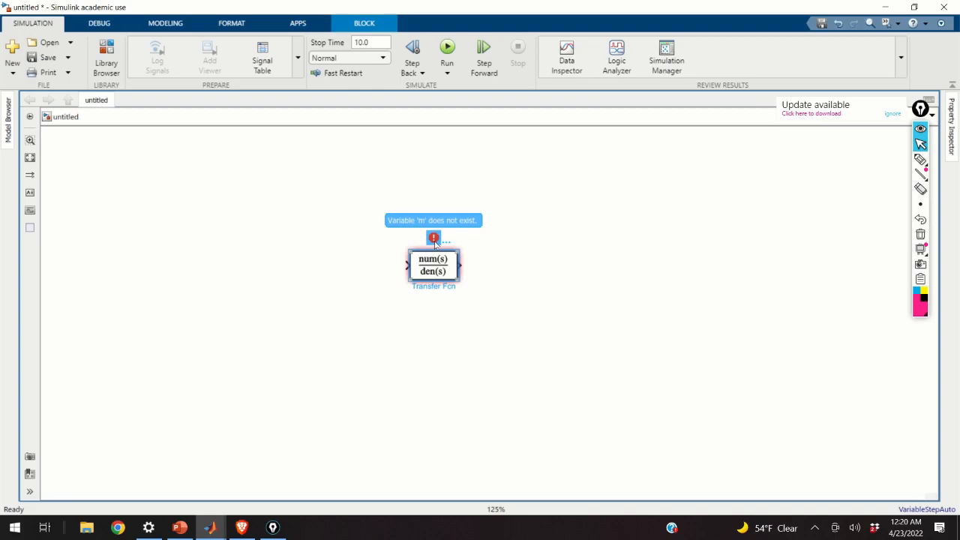
pyautogui.doubleClick(441, 271)
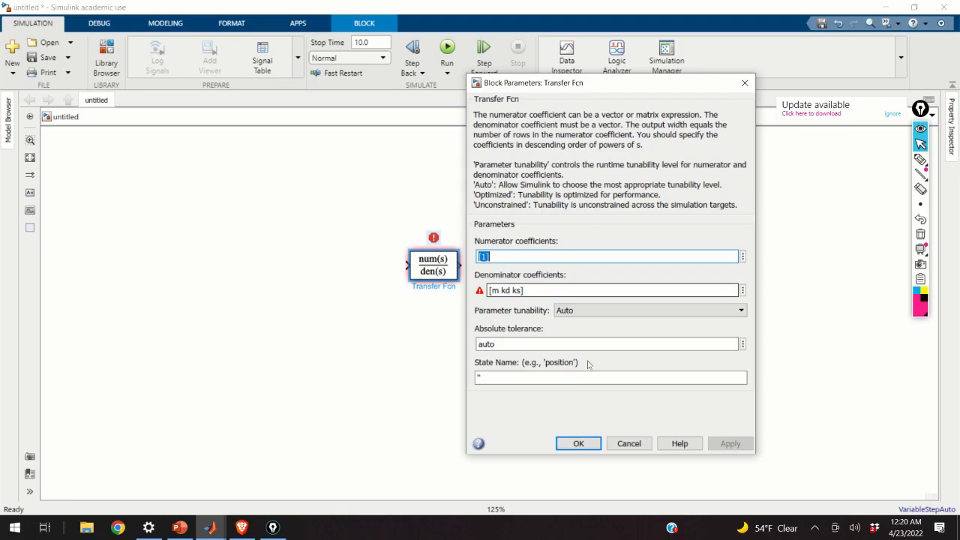
pyautogui.click(579, 443)
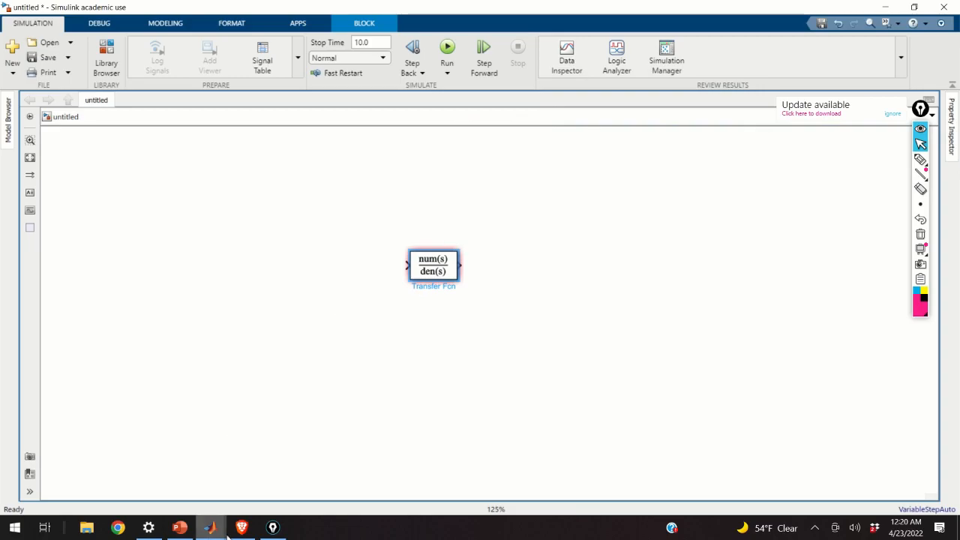
# Step: Switch to MATLAB, close the untitled script without saving it and create a new script
pyautogui.moveTo(222, 531)
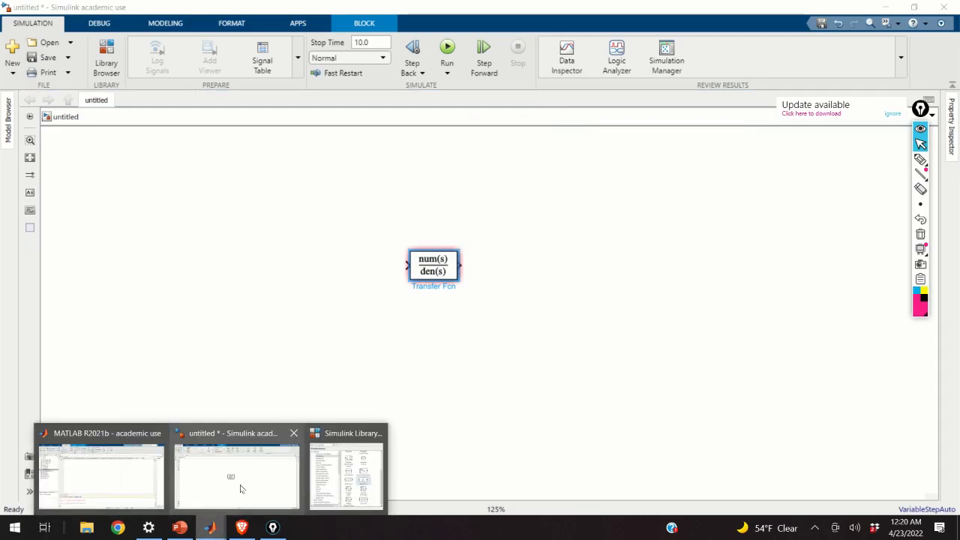
pyautogui.click(147, 471)
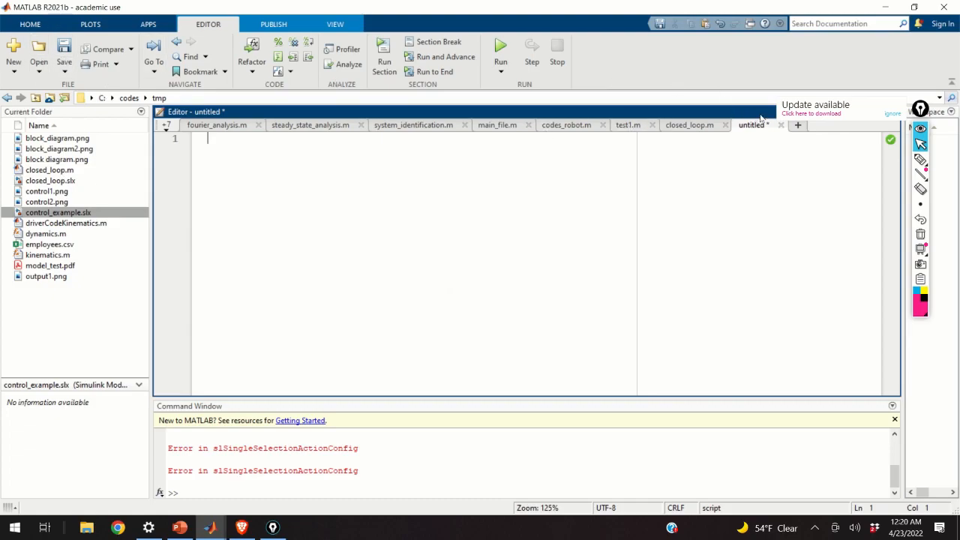
pyautogui.click(781, 124)
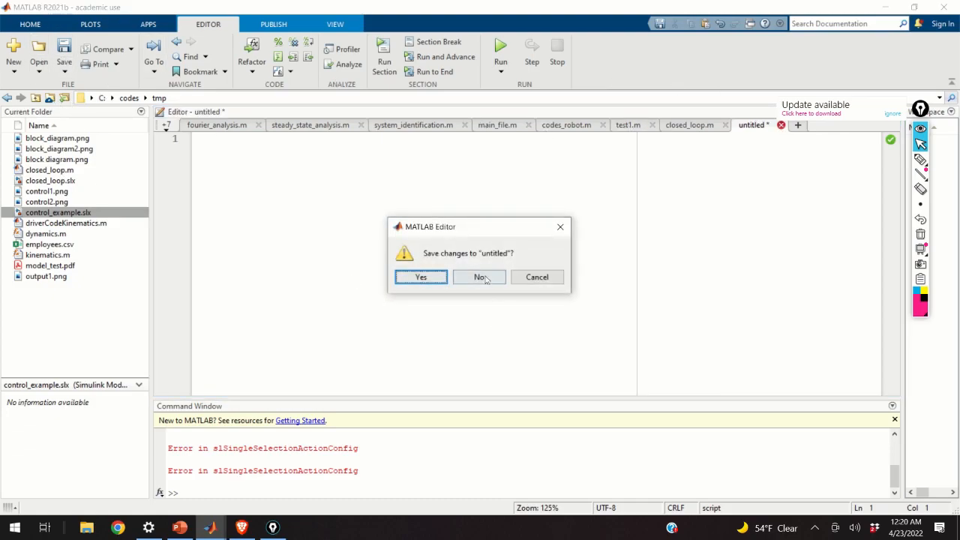
pyautogui.click(480, 277)
pyautogui.click(15, 69)
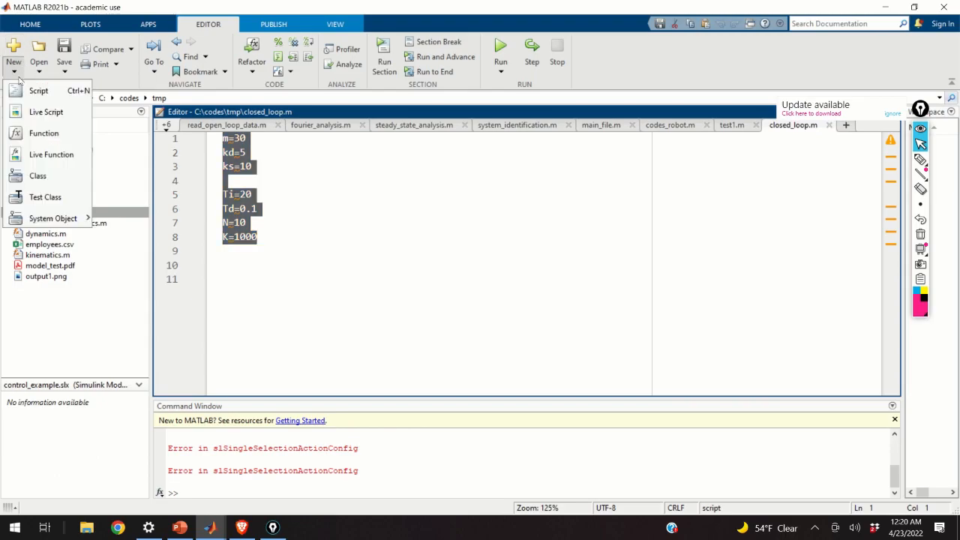
pyautogui.click(52, 96)
# Step: Write three assignment lines for m, kd and ks in the new script, leaving their values empty
pyautogui.write('m =')
pyautogui.press('Return')
pyautogui.write('kd')
pyautogui.press('Escape')
pyautogui.write('=')
pyautogui.press('Return')
pyautogui.write('ks')
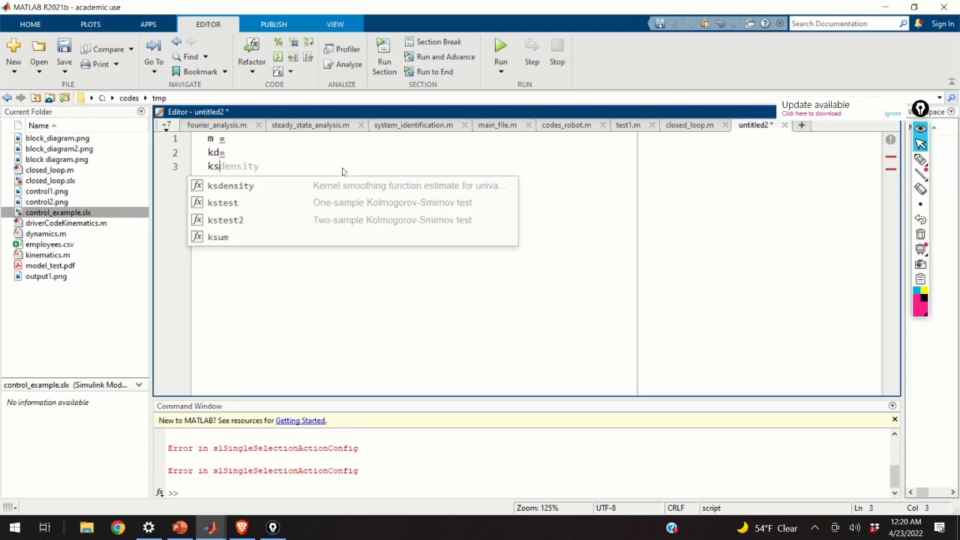
pyautogui.press('Escape')
pyautogui.press('Escape')
pyautogui.write('=')
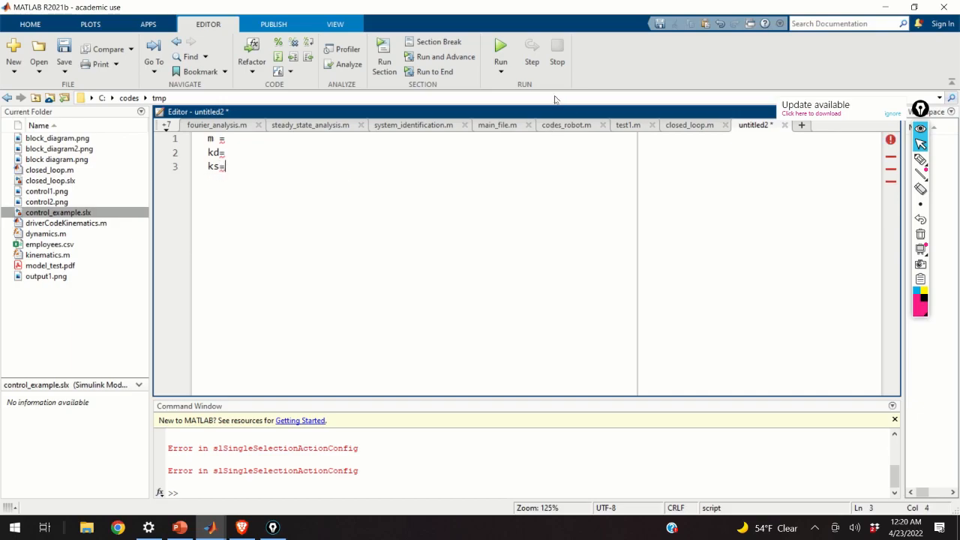
# Step: Look up the parameters in closed_loop.m and complete the new script's lines with m = 30, kd = 5 and ks = 10
pyautogui.click(690, 125)
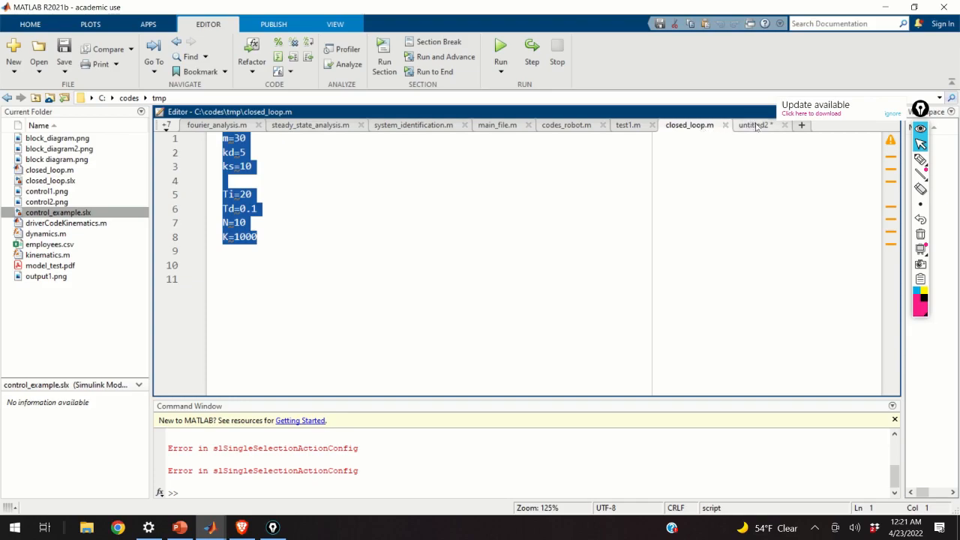
pyautogui.click(756, 126)
pyautogui.write('30')
pyautogui.click(260, 151)
pyautogui.write('5')
pyautogui.click(246, 176)
pyautogui.write('10')
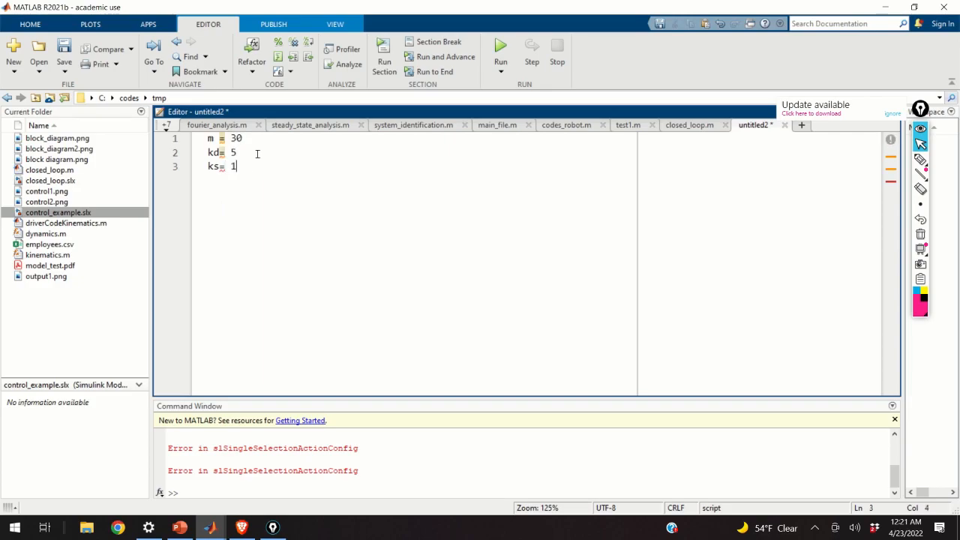
# Step: Evaluate the three assignment lines of the script and widen the Workspace to view the variable values
pyautogui.keyDown('shift'); pyautogui.click(208, 139); pyautogui.keyUp('shift')
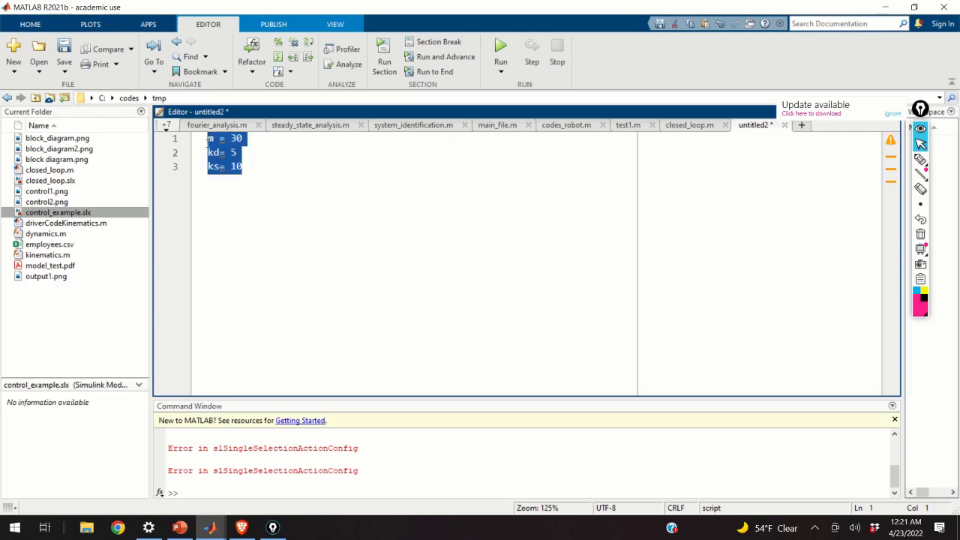
pyautogui.rightClick(222, 145)
pyautogui.click(255, 153)
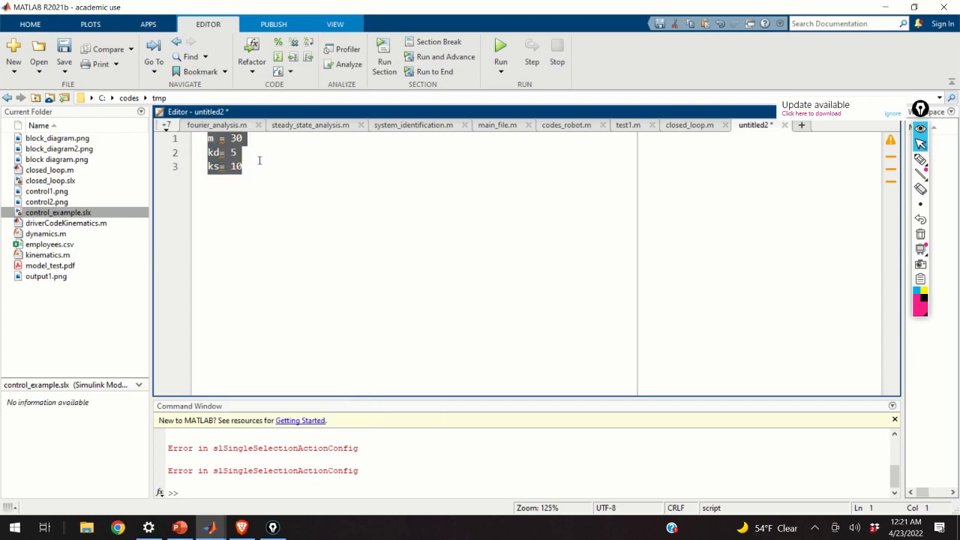
pyautogui.moveTo(920, 109)
pyautogui.mouseDown()
pyautogui.moveTo(954, 154)
pyautogui.moveTo(955, 275)
pyautogui.mouseUp()
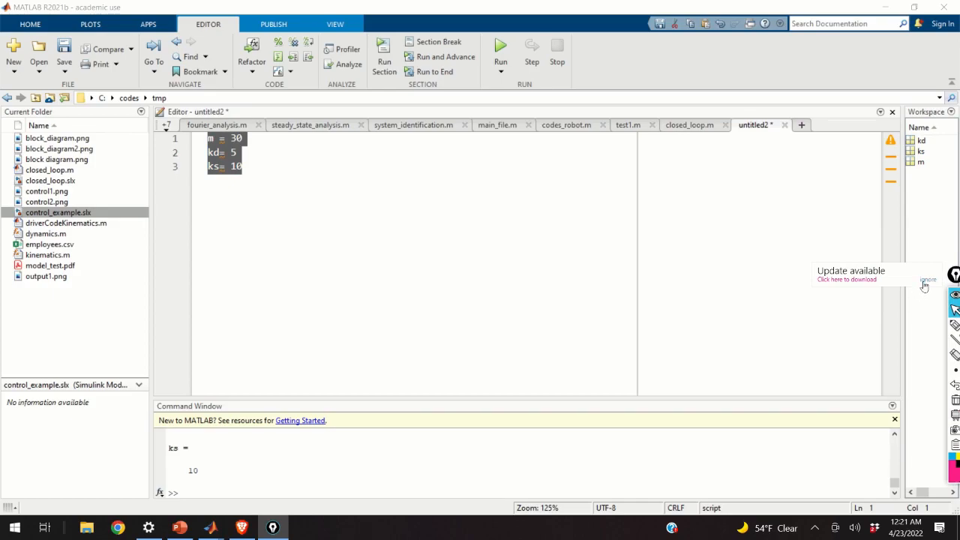
pyautogui.moveTo(902, 173); pyautogui.dragTo(860, 176)
pyautogui.moveTo(830, 174)
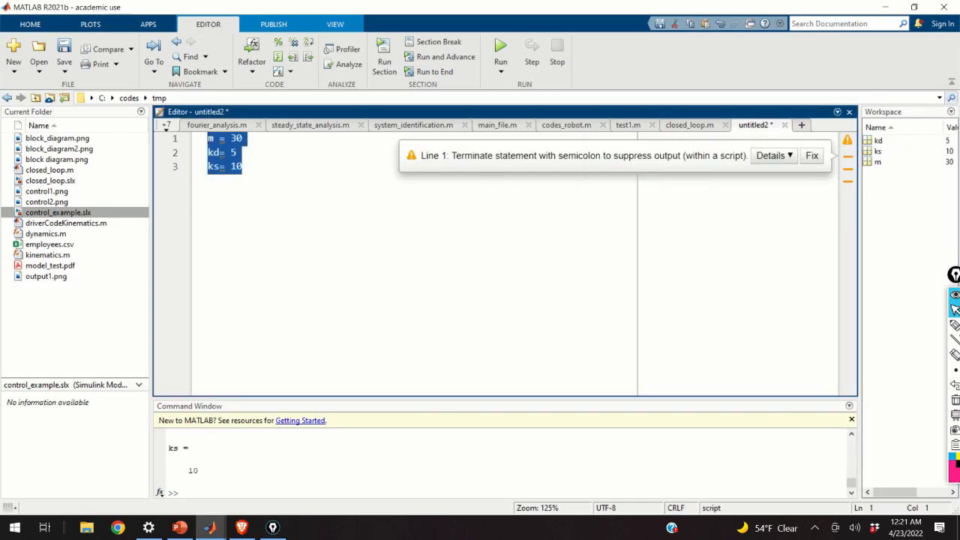
# Step: Switch back to the Simulink model and recheck the Transfer Fcn block's coefficients and error marker
pyautogui.moveTo(210, 527)
pyautogui.click(235, 465)
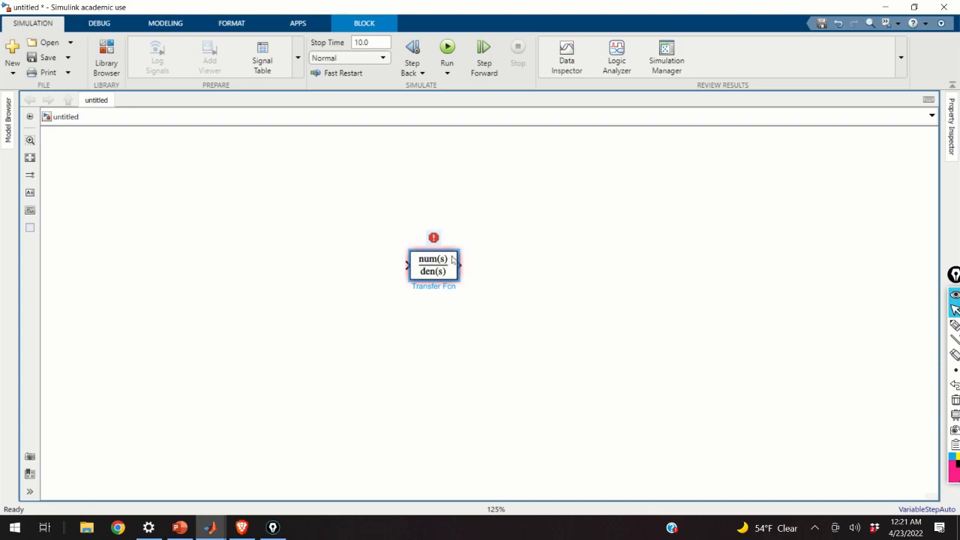
pyautogui.doubleClick(431, 274)
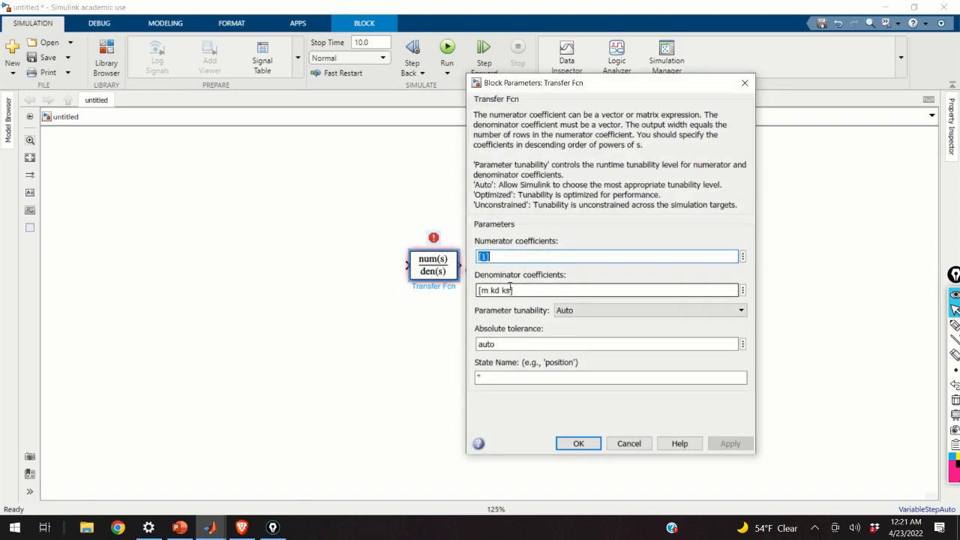
pyautogui.click(578, 443)
pyautogui.moveTo(433, 238)
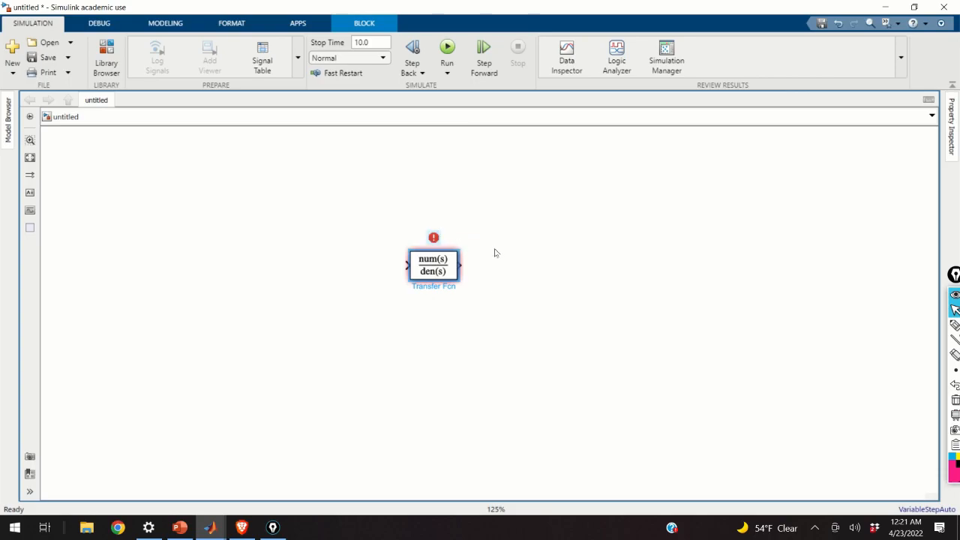
pyautogui.click(517, 291)
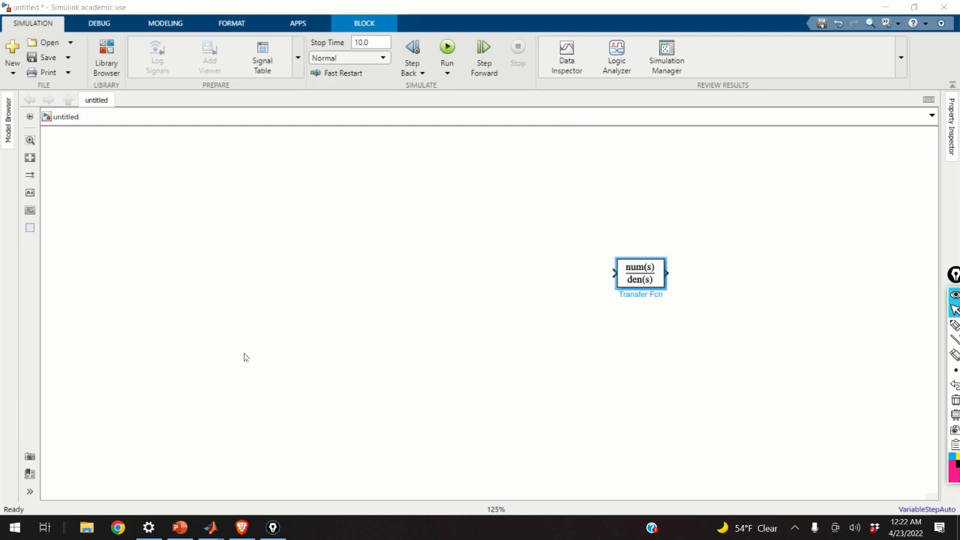
# Step: Switch to the browser article and examine the closed-loop block diagram with its PID branches and actuator limit
pyautogui.click(241, 527)
pyautogui.scroll(10, 321, 350)
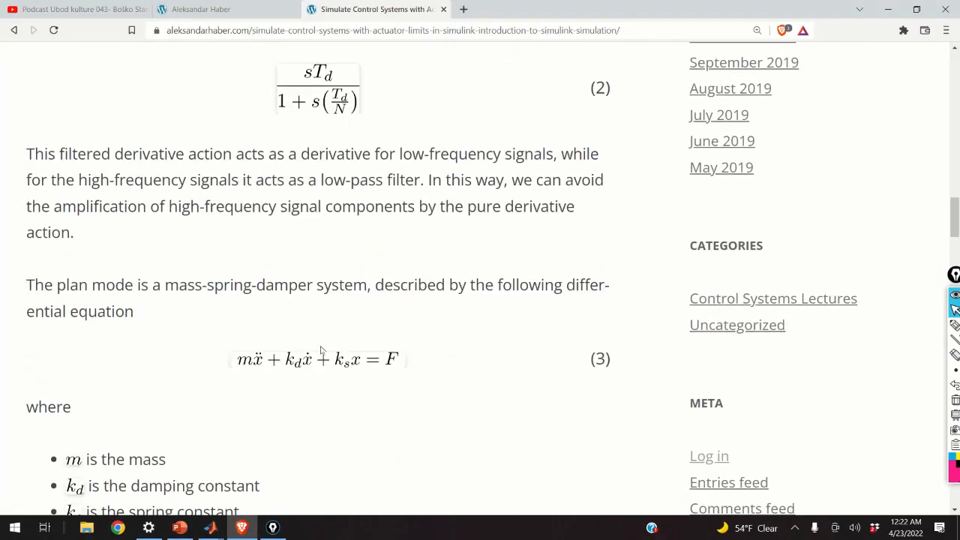
pyautogui.scroll(5, 318, 348)
pyautogui.scroll(-1, 113, 214)
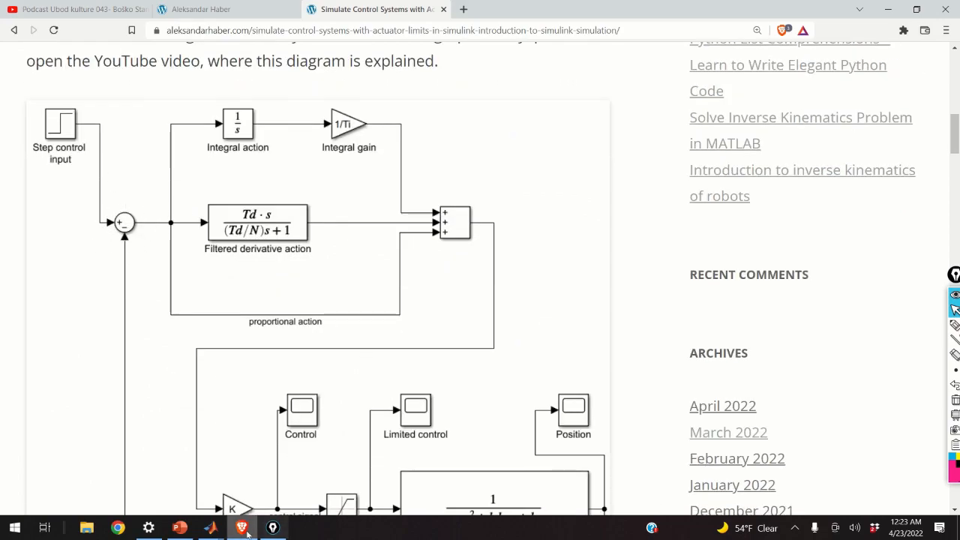
# Step: Return to the Simulink model and locate the Sum block in the library's Math Operations category
pyautogui.moveTo(210, 527)
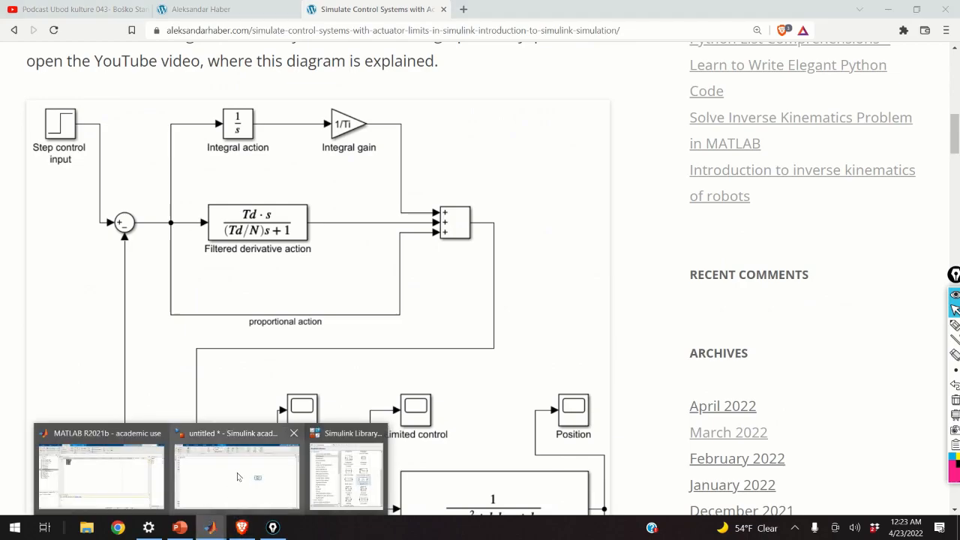
pyautogui.click(240, 473)
pyautogui.click(106, 63)
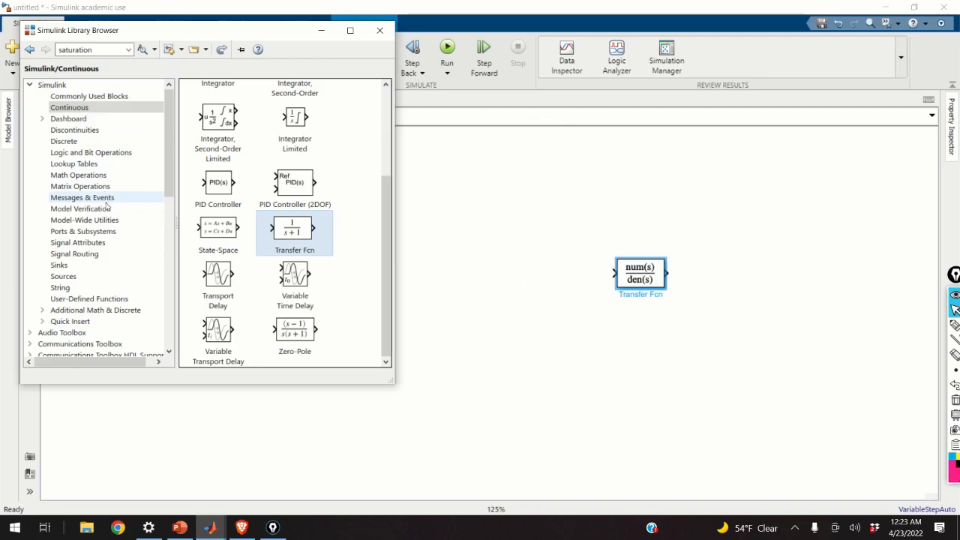
pyautogui.click(107, 178)
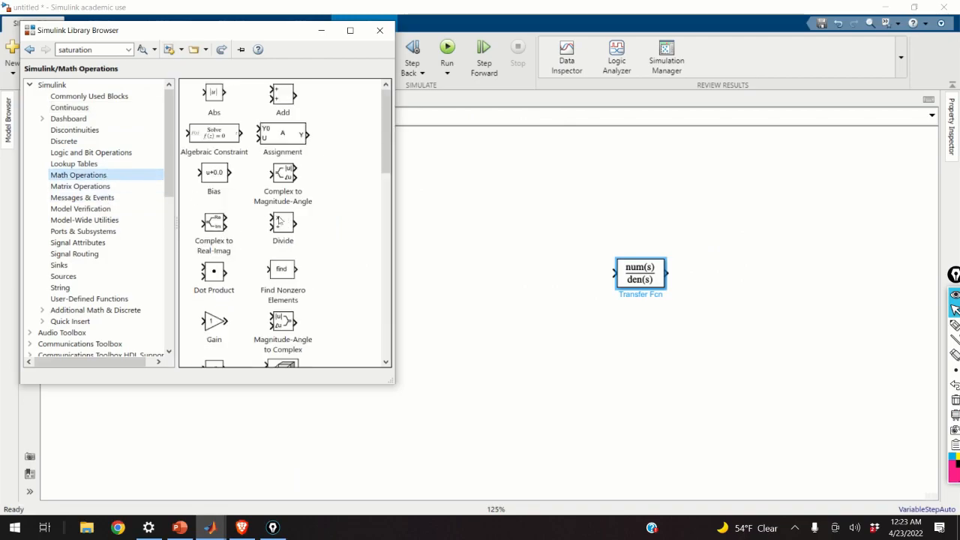
pyautogui.scroll(-6, 303, 238)
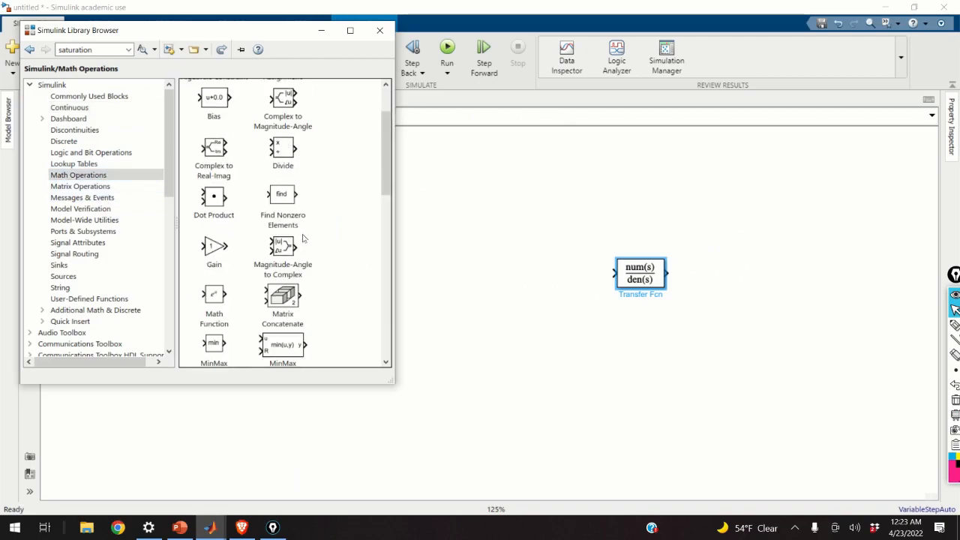
pyautogui.scroll(-10, 304, 238)
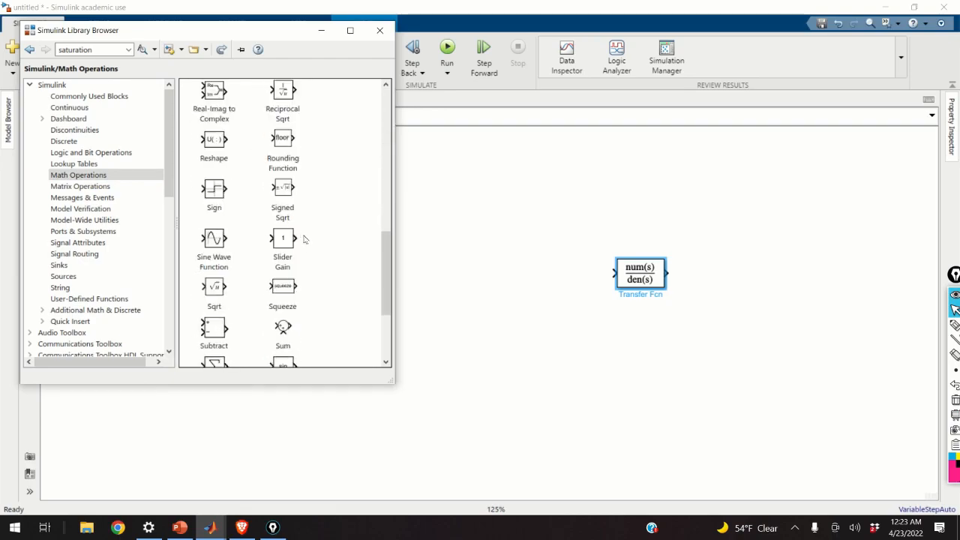
pyautogui.scroll(1, 300, 202)
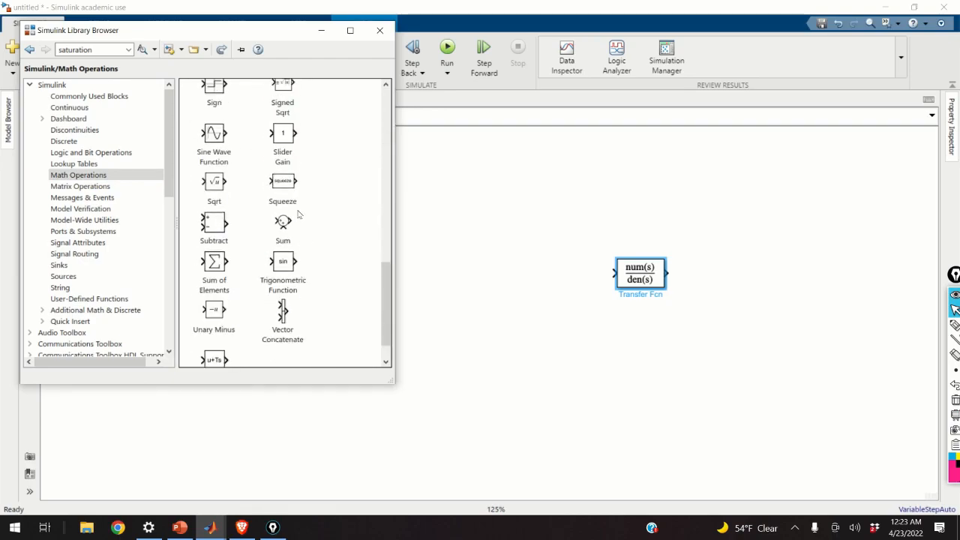
pyautogui.moveTo(283, 225); pyautogui.dragTo(275, 275)
pyautogui.click(290, 274)
pyautogui.press('Delete')
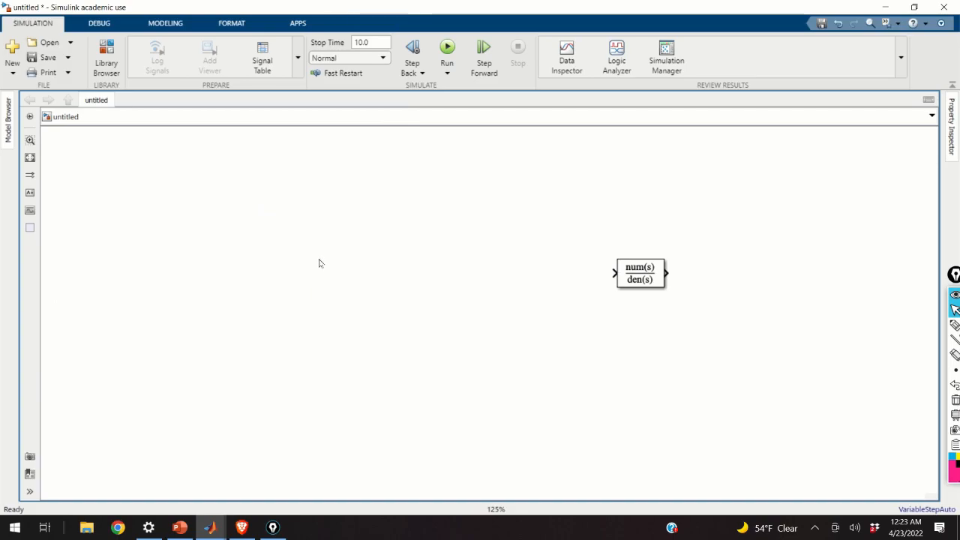
# Step: Insert a Sum block through the canvas block search and align it with the Transfer Fcn block, upstream of its input
pyautogui.doubleClick(319, 263)
pyautogui.write('sum')
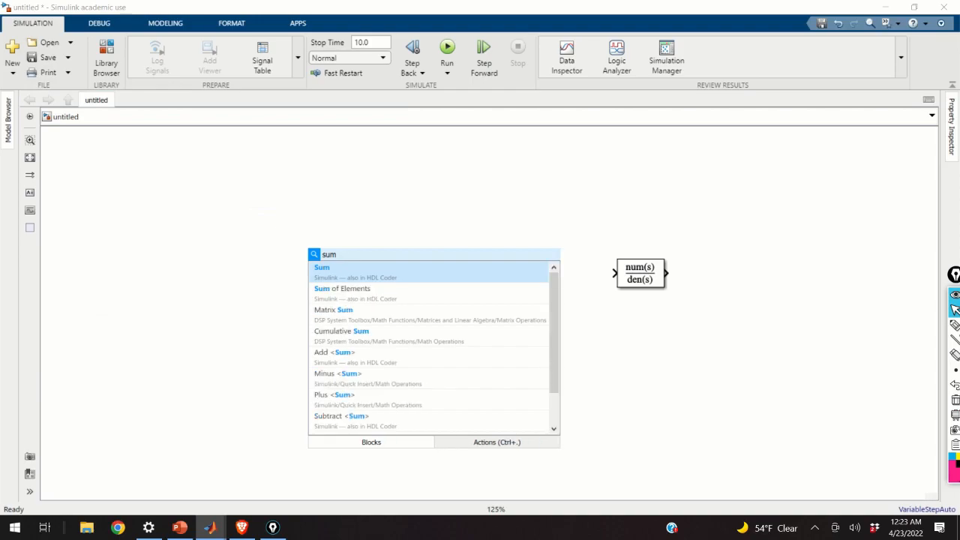
pyautogui.click(372, 271)
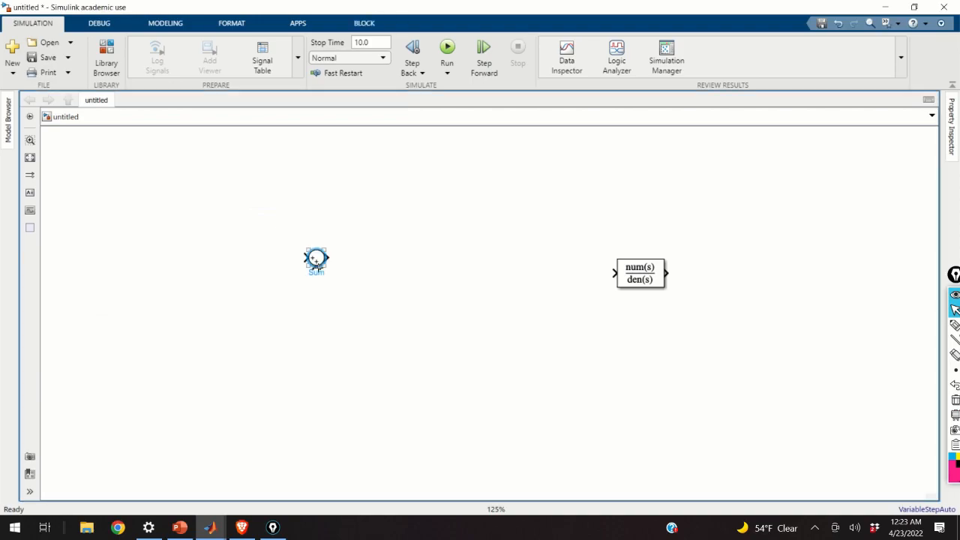
pyautogui.moveTo(321, 262); pyautogui.dragTo(369, 272)
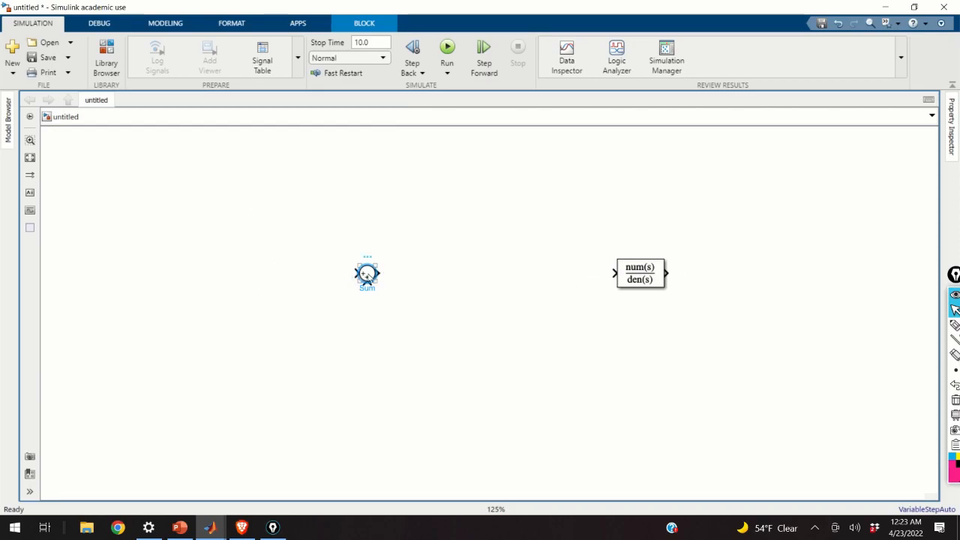
# Step: Set the Sum block's list of signs to |+- so its second input is subtracted
pyautogui.doubleClick(366, 276)
pyautogui.doubleClick(411, 285)
pyautogui.click(416, 287)
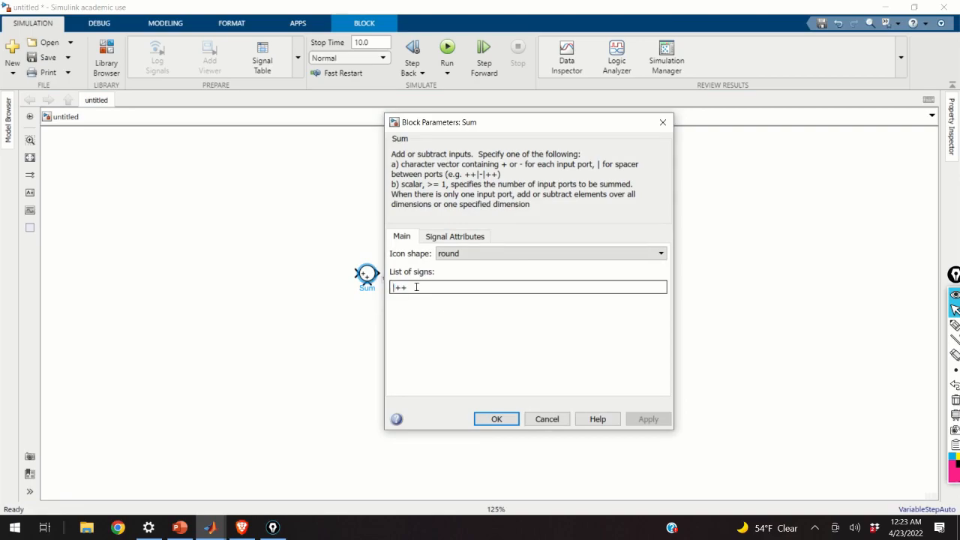
pyautogui.press('BackSpace')
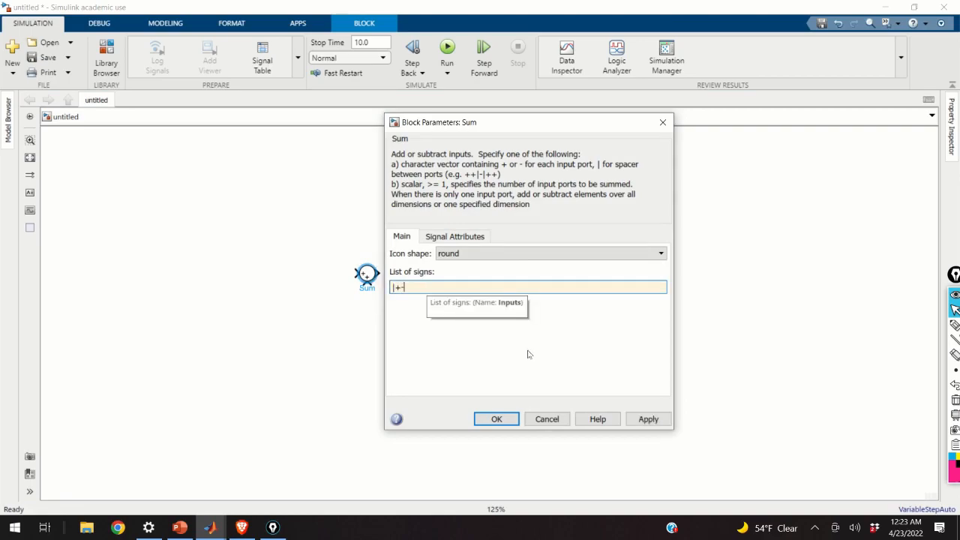
pyautogui.click(496, 418)
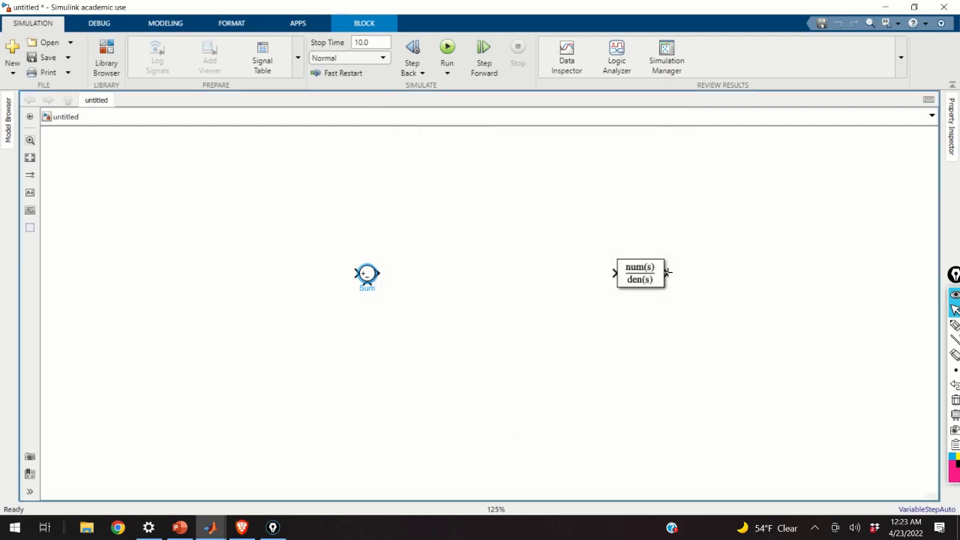
# Step: Connect the Transfer Fcn output back to the Sum block's negative input and lower the feedback line
pyautogui.click(667, 273)
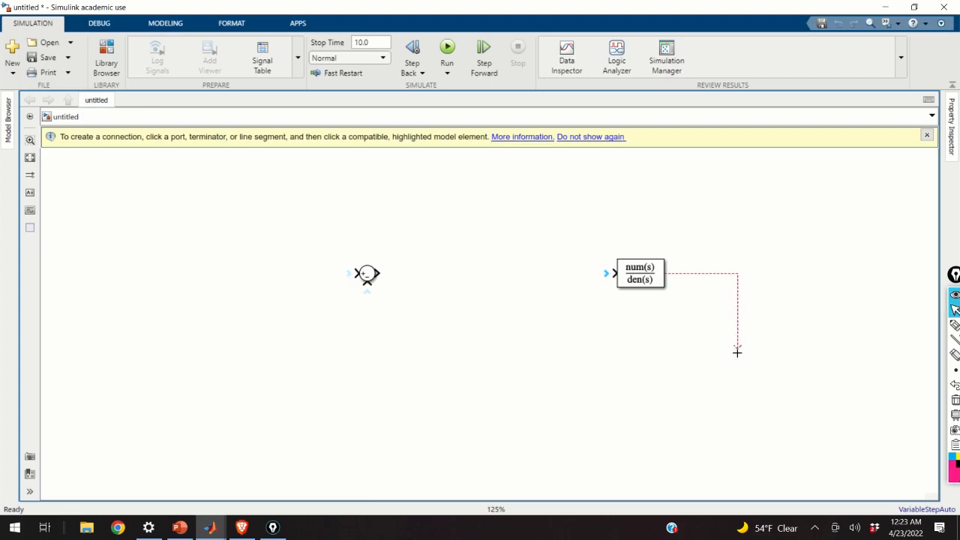
pyautogui.click(367, 285)
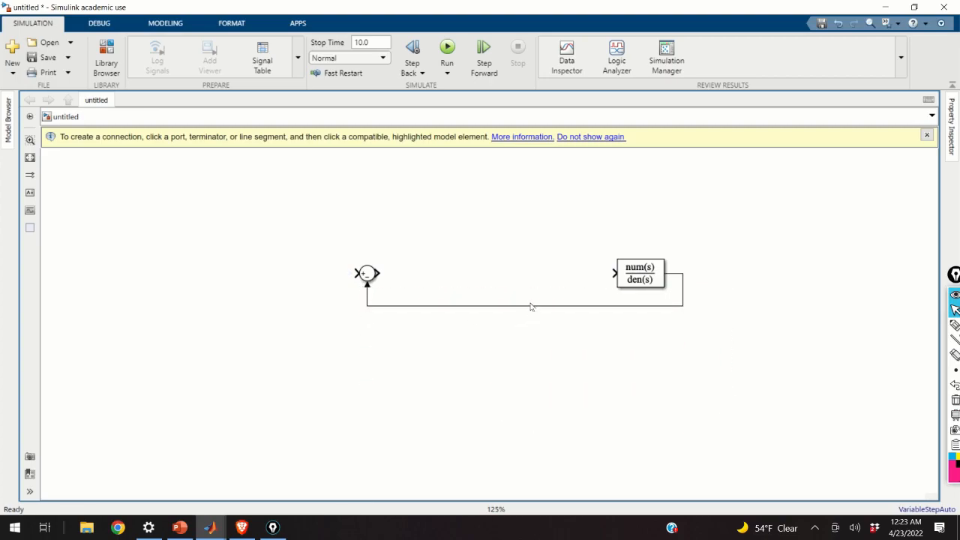
pyautogui.moveTo(529, 307); pyautogui.dragTo(524, 365)
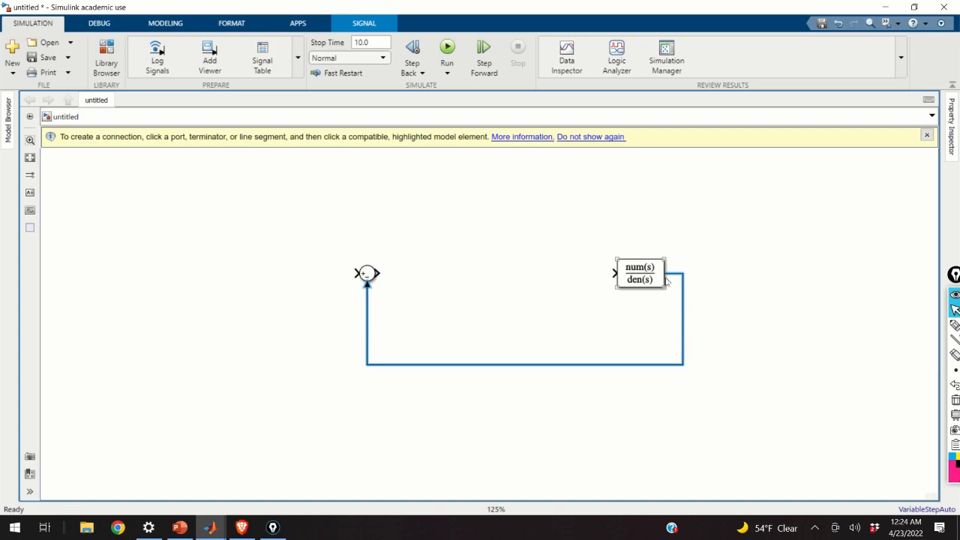
# Step: Enlarge the Transfer Fcn block until its full expression shows, spread it and the Sum block farther apart, and lower the feedback line
pyautogui.moveTo(664, 288); pyautogui.dragTo(776, 399)
pyautogui.moveTo(685, 283); pyautogui.dragTo(792, 282)
pyautogui.moveTo(357, 275); pyautogui.dragTo(204, 276)
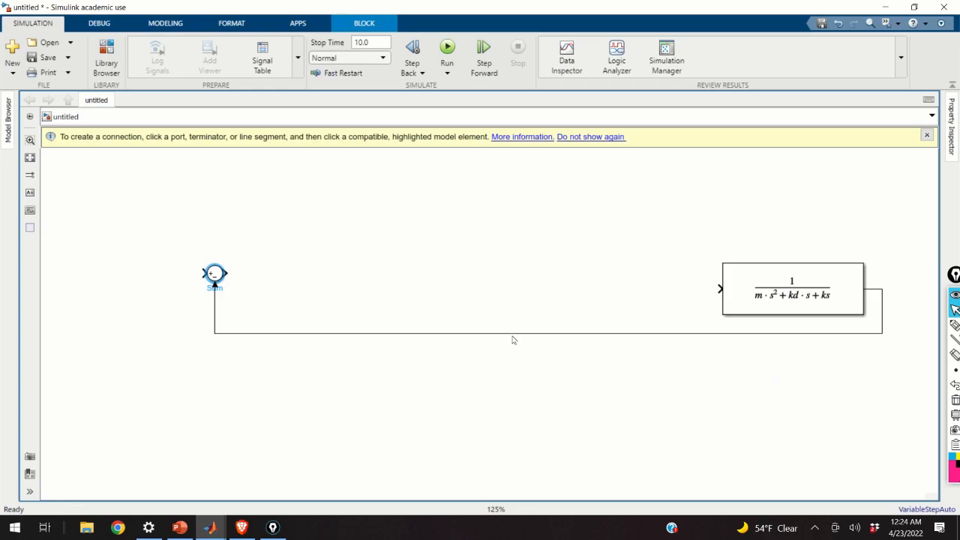
pyautogui.moveTo(513, 334); pyautogui.dragTo(514, 424)
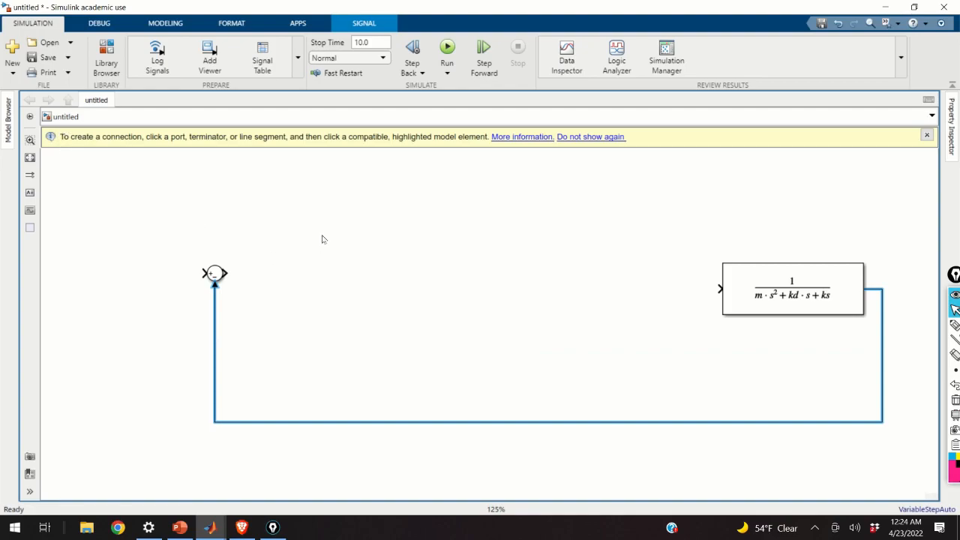
pyautogui.click(289, 201)
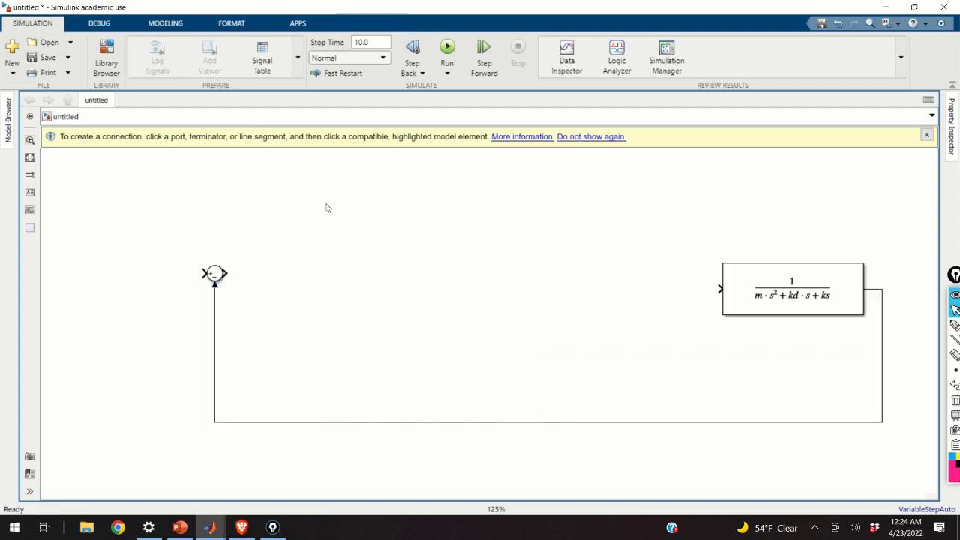
# Step: Add a Step source block ahead of the Sum block and connect it to the positive input
pyautogui.doubleClick(327, 208)
pyautogui.write('step')
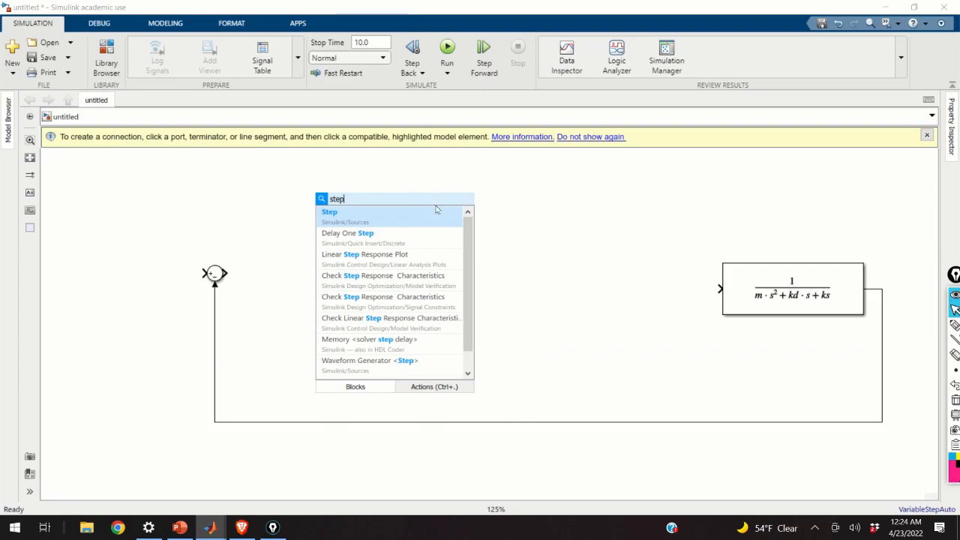
pyautogui.click(366, 222)
pyautogui.moveTo(327, 208); pyautogui.dragTo(98, 278)
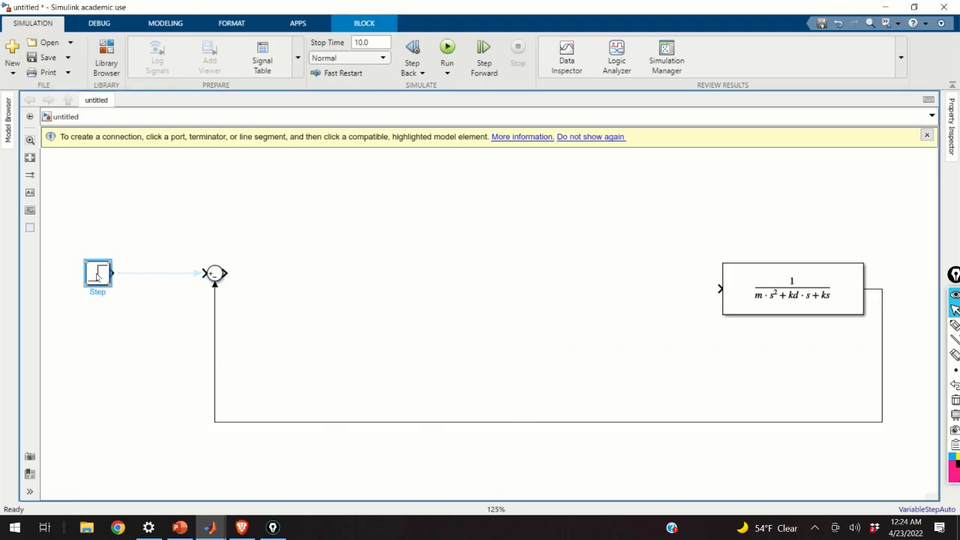
pyautogui.moveTo(112, 274); pyautogui.dragTo(201, 278)
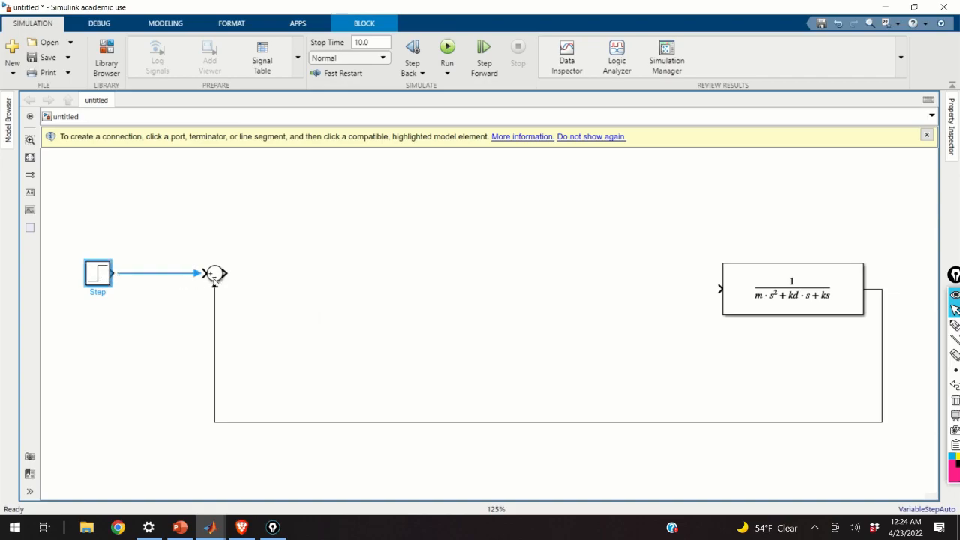
# Step: Set the Step block's step time to 0, keeping initial value 0 and final value 1
pyautogui.doubleClick(97, 275)
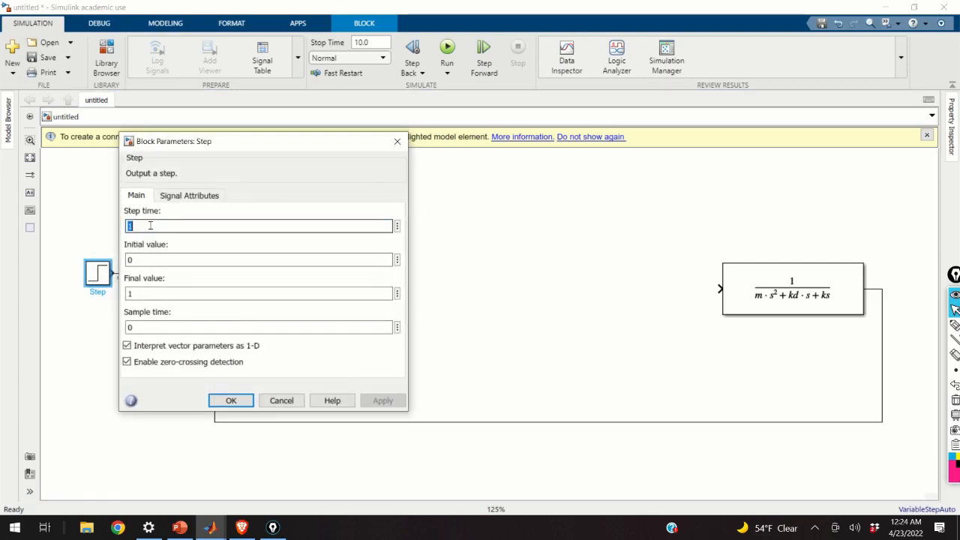
pyautogui.write('0')
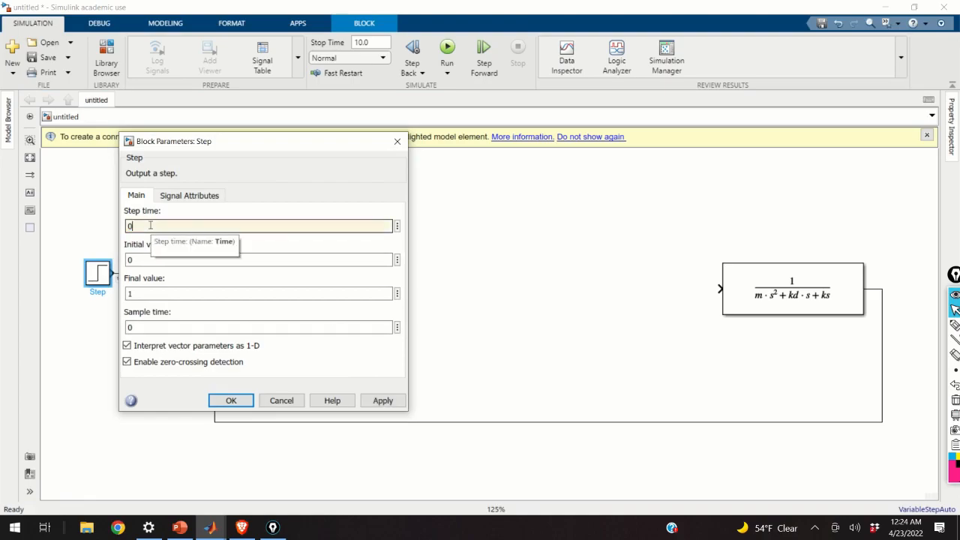
pyautogui.click(148, 260)
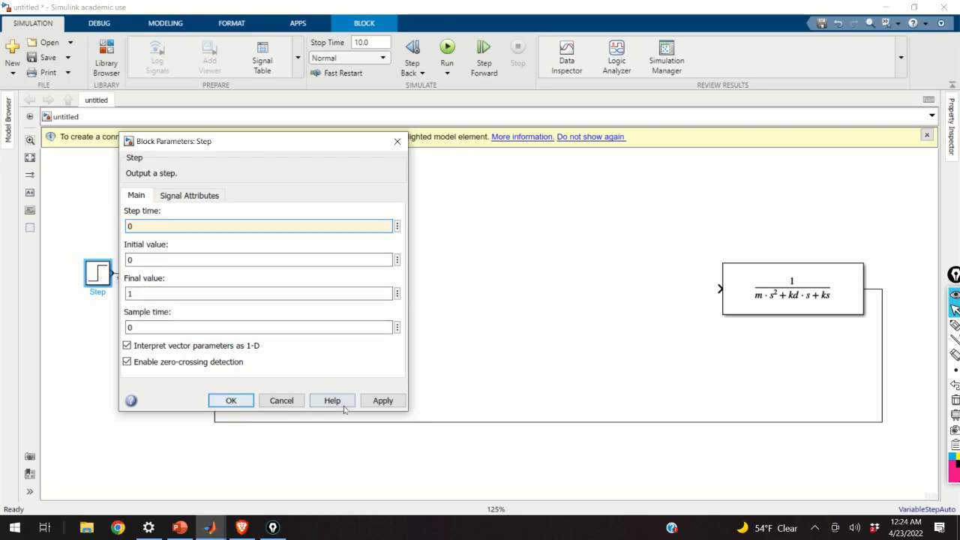
pyautogui.click(222, 399)
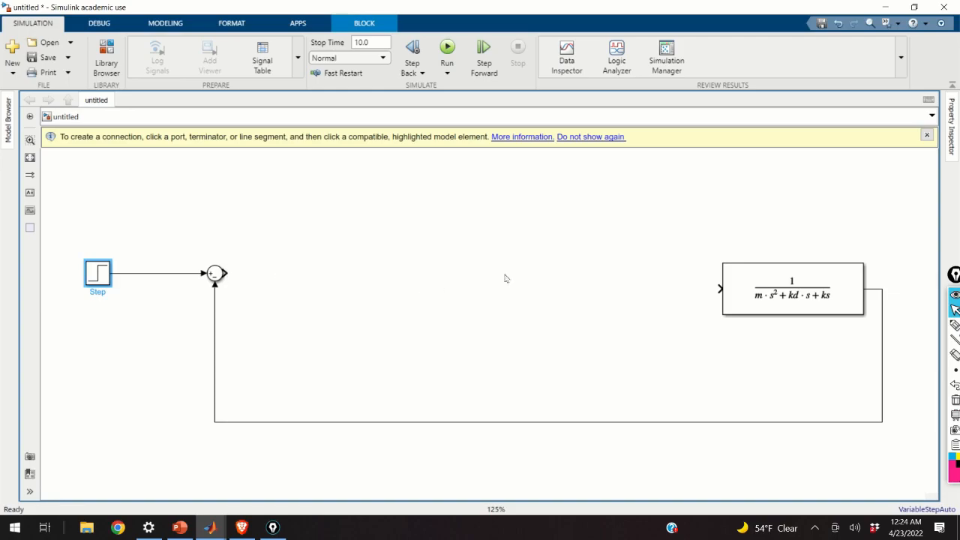
# Step: Move the Transfer Fcn block slightly higher and lower the feedback line to make room for the controller blocks
pyautogui.moveTo(771, 278); pyautogui.dragTo(769, 238)
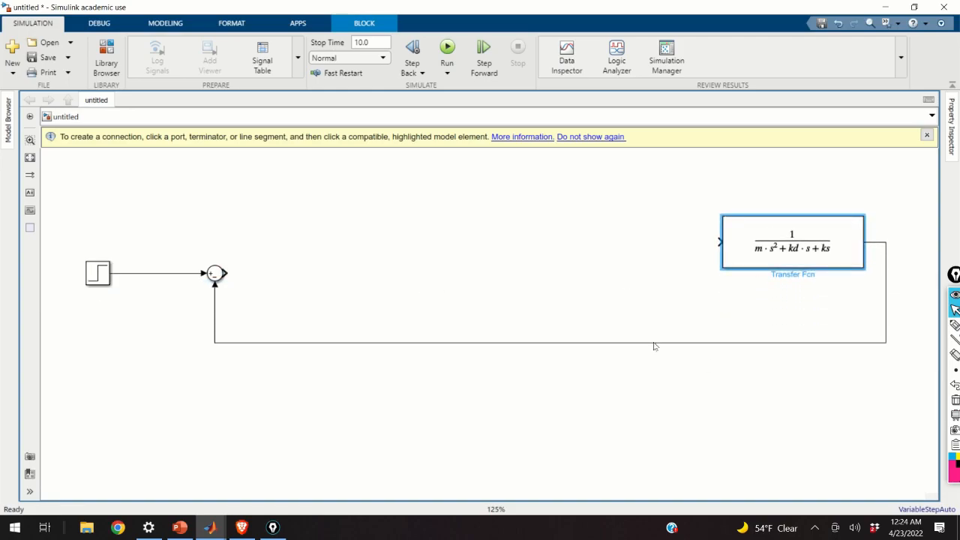
pyautogui.moveTo(640, 344); pyautogui.dragTo(652, 444)
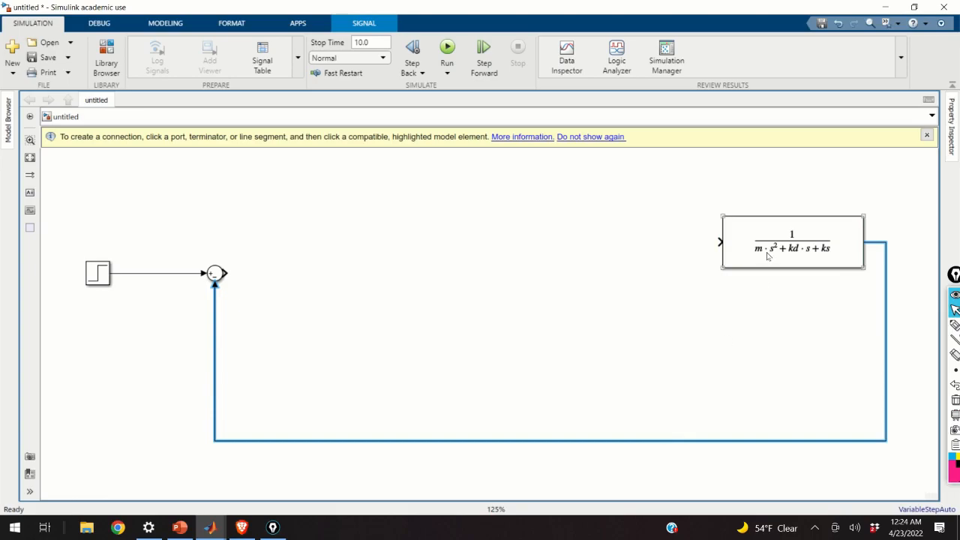
pyautogui.moveTo(767, 253); pyautogui.dragTo(771, 278)
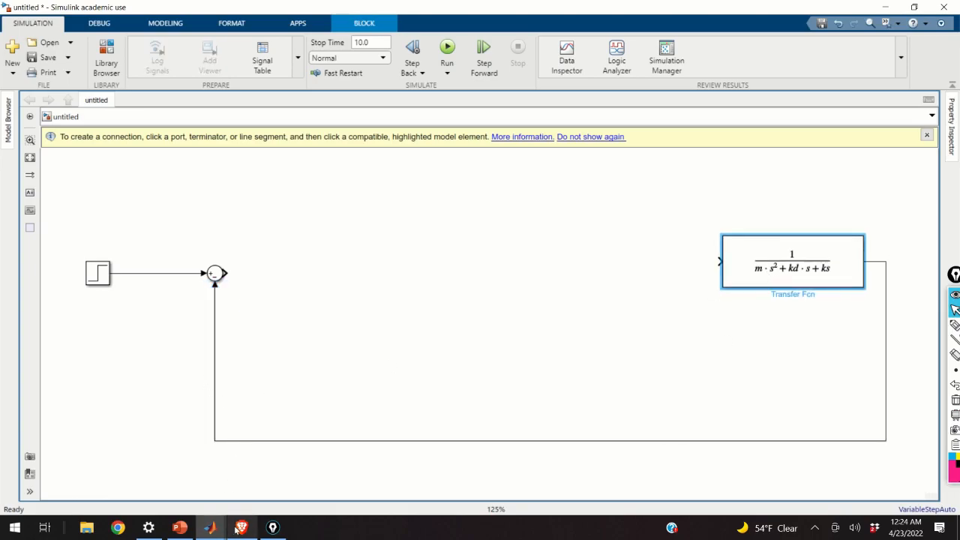
# Step: Switch to the browser article and study the rest of the closed-loop diagram and the PID controller formula
pyautogui.click(241, 527)
pyautogui.scroll(-7, 293, 254)
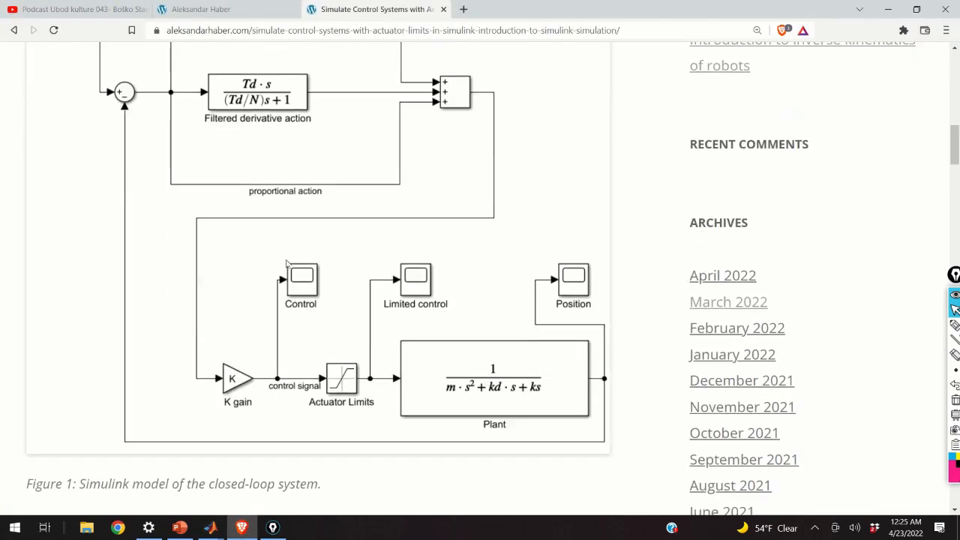
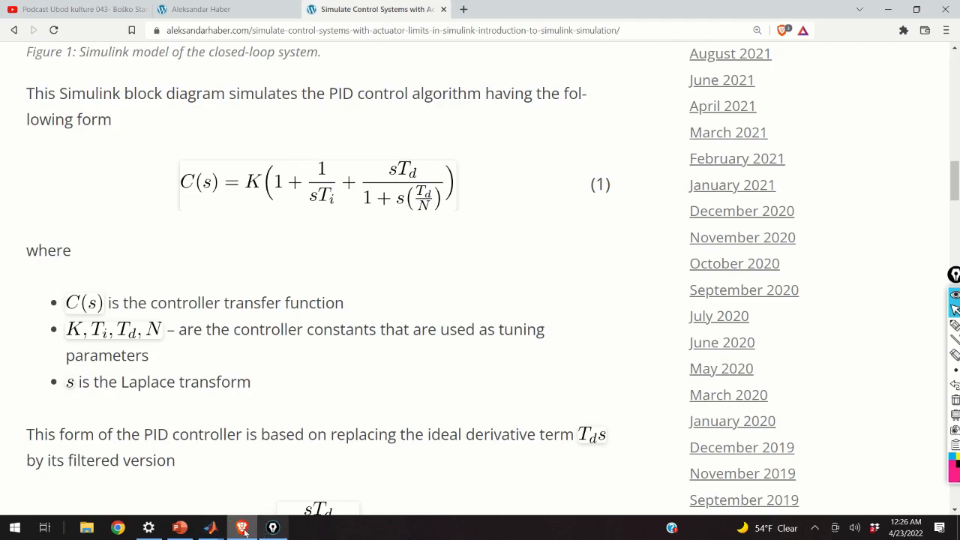
# Step: Switch back to the Simulink model and add an Integrator block from the Continuous library after the Sum block
pyautogui.click(210, 528)
pyautogui.click(238, 445)
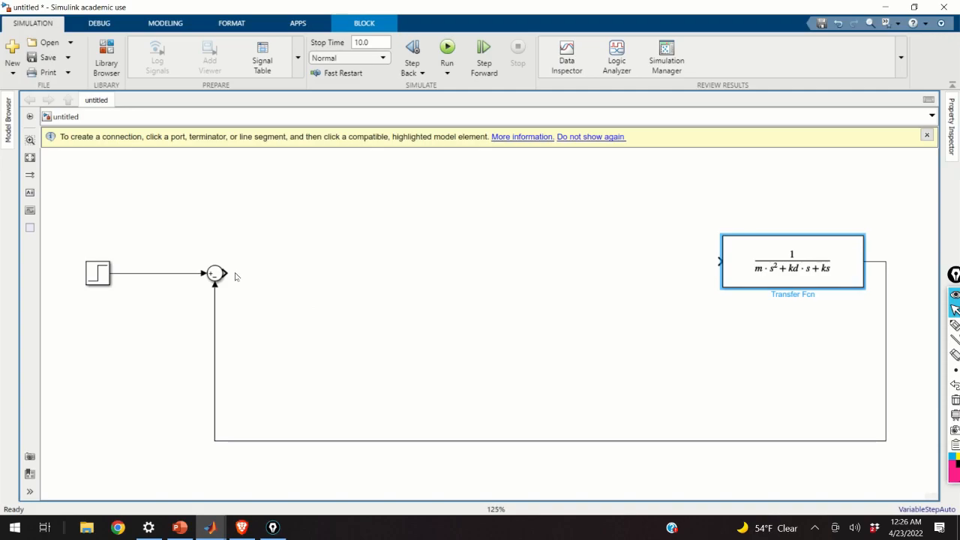
pyautogui.click(107, 60)
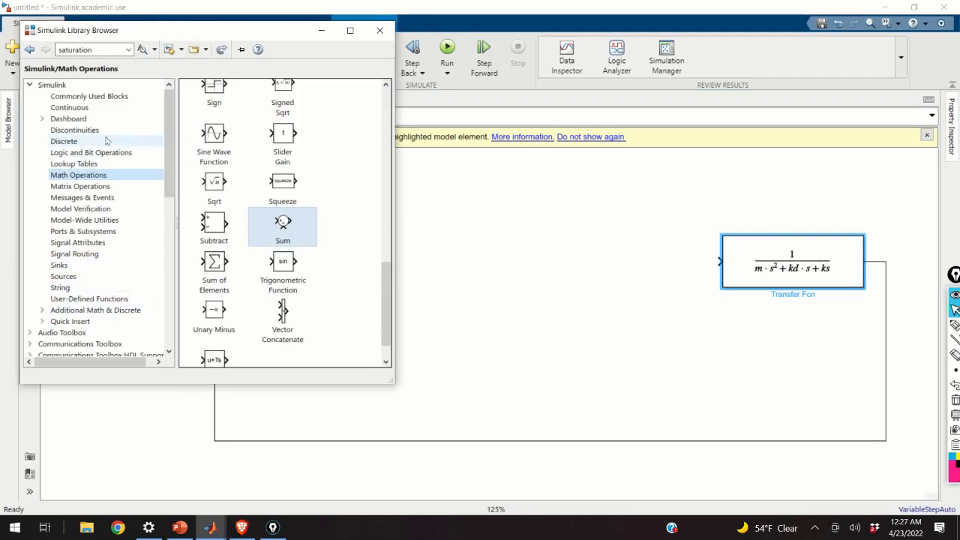
pyautogui.click(69, 107)
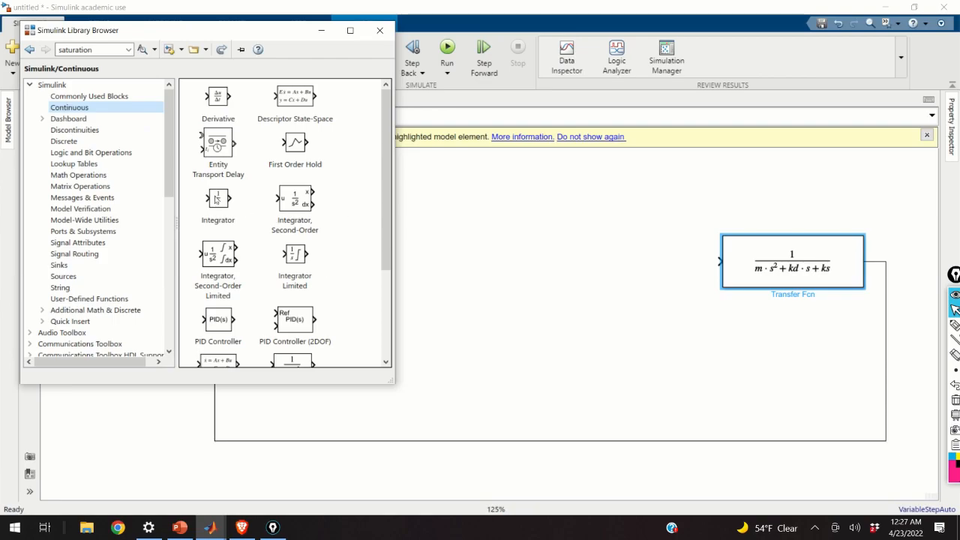
pyautogui.moveTo(216, 199); pyautogui.dragTo(355, 283)
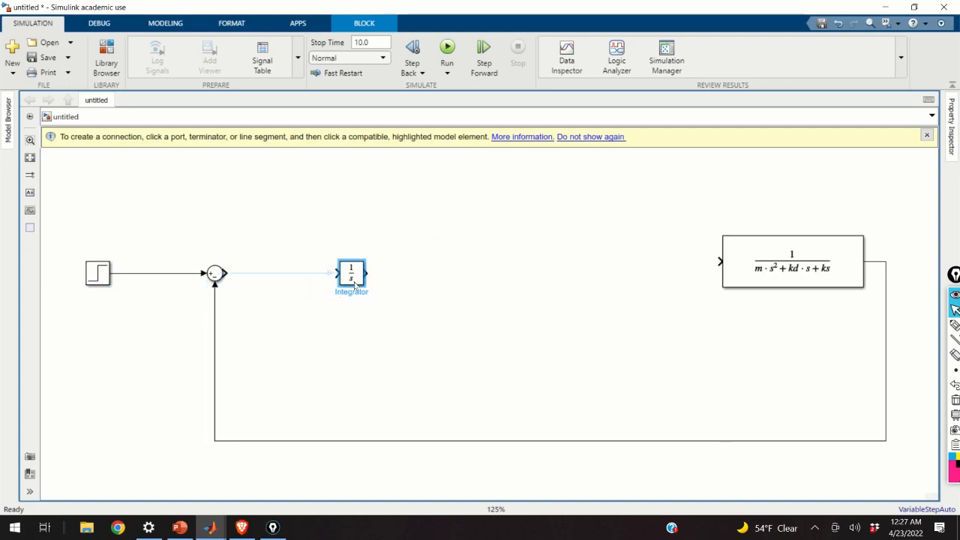
# Step: Delete the existing Integrator block, insert a new one by quick search, and place it above the Sum block's signal line
pyautogui.press('Delete')
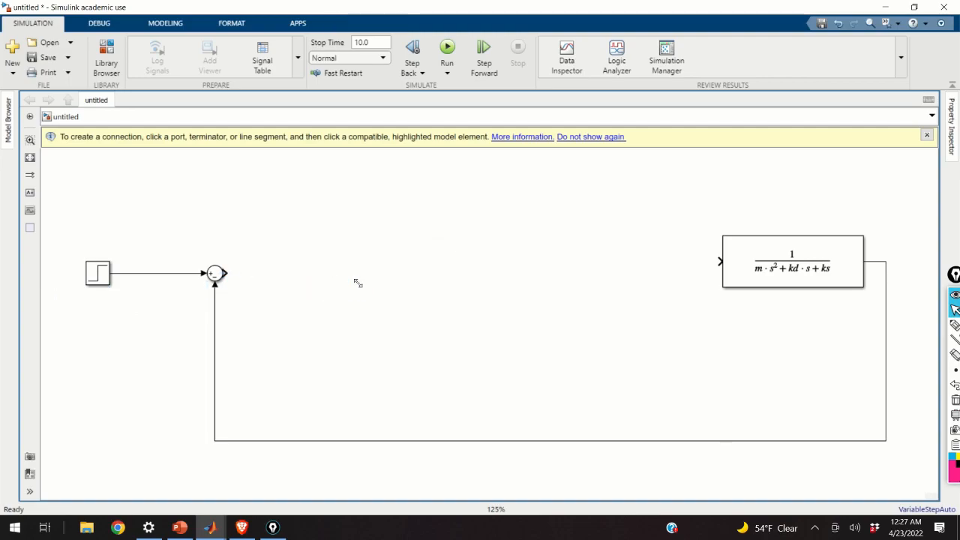
pyautogui.doubleClick(359, 282)
pyautogui.write('integ')
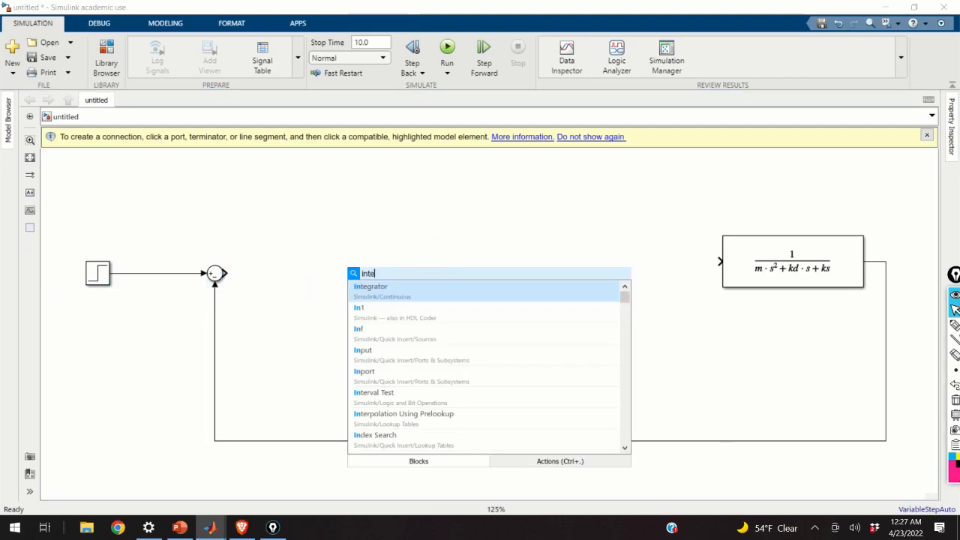
pyautogui.click(387, 290)
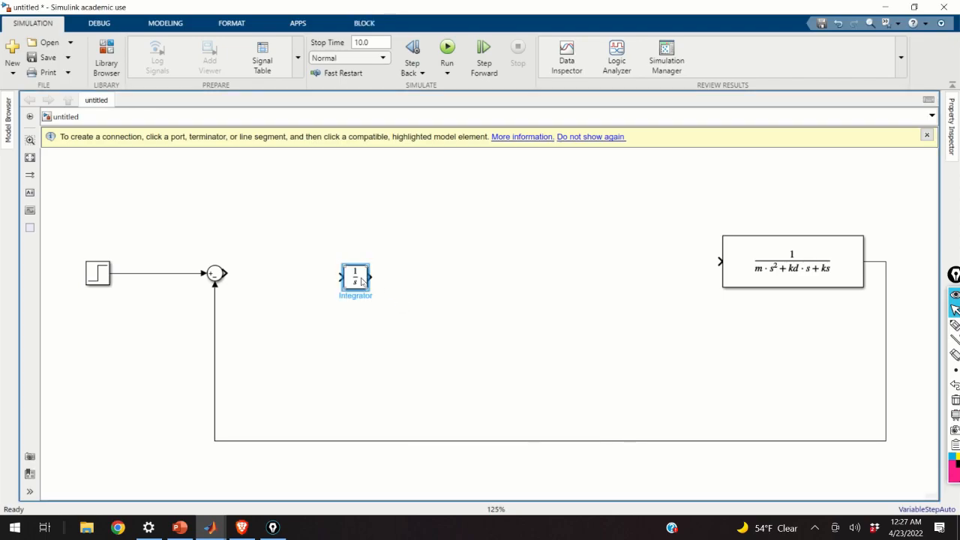
pyautogui.moveTo(362, 283); pyautogui.dragTo(361, 182)
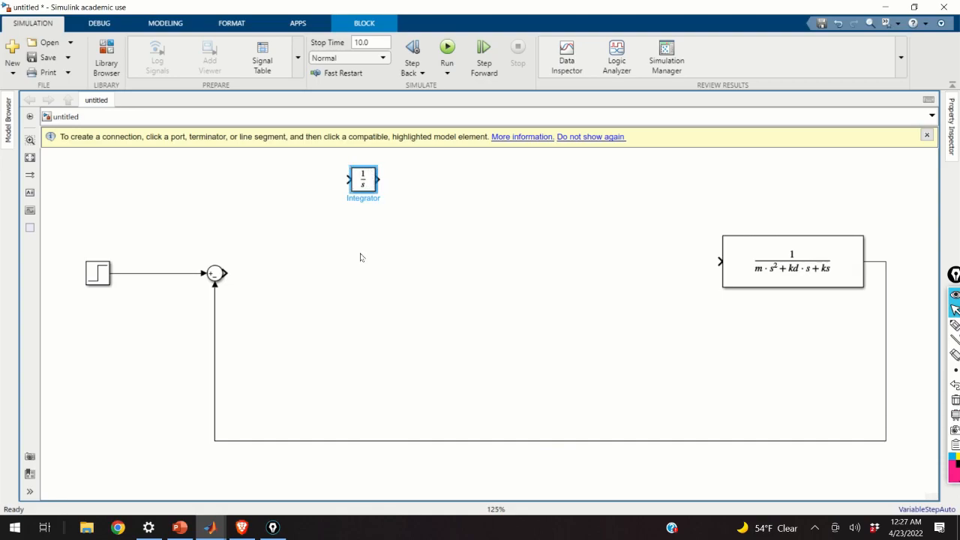
# Step: Switch to the browser article to review the PID controller formula and return to the Simulink model
pyautogui.hotkey('ctrl', 'shift', 'l')
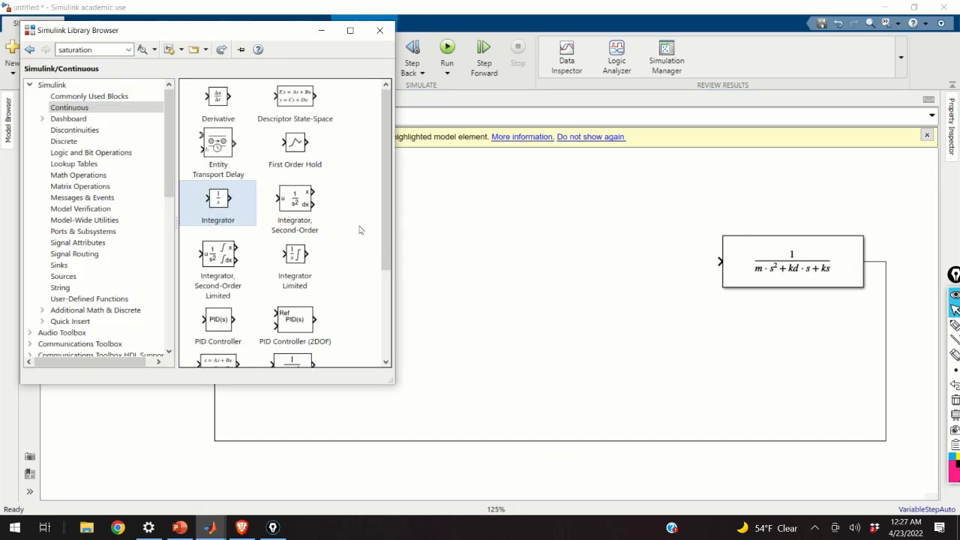
pyautogui.click(240, 527)
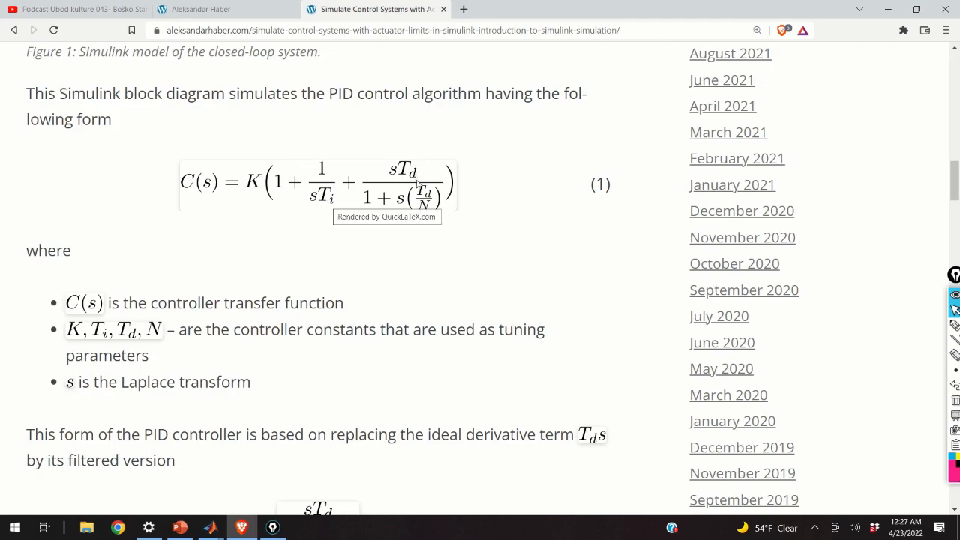
pyautogui.click(210, 527)
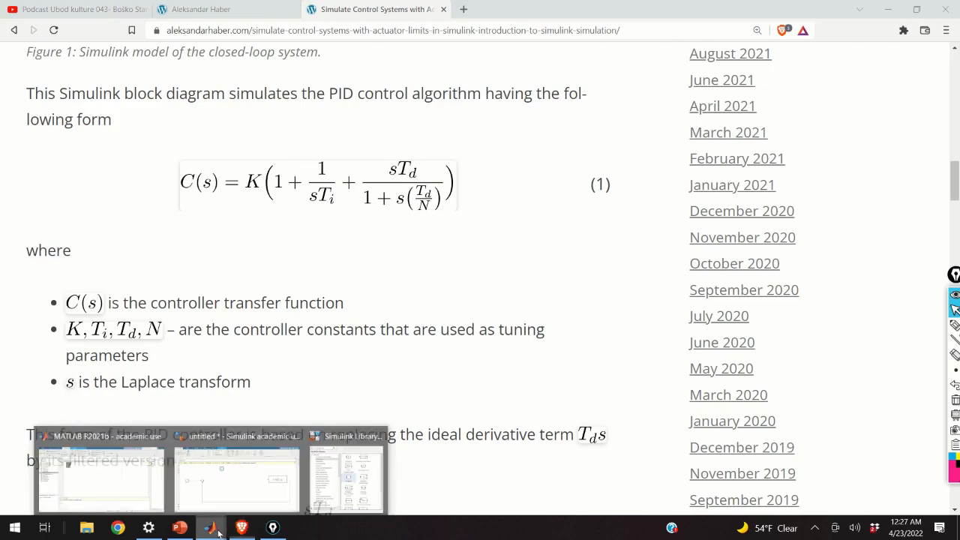
pyautogui.click(210, 482)
pyautogui.click(210, 527)
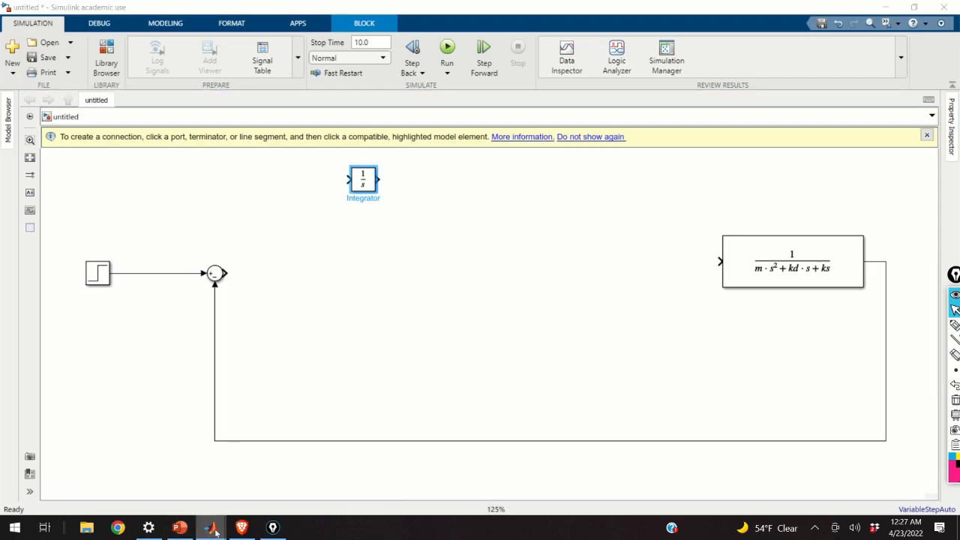
# Step: Switch to MATLAB and copy the Ti=20, Td=0.1, N=10 and K=1000 lines from closed_loop.m to below the ks line in untitled2
pyautogui.click(97, 480)
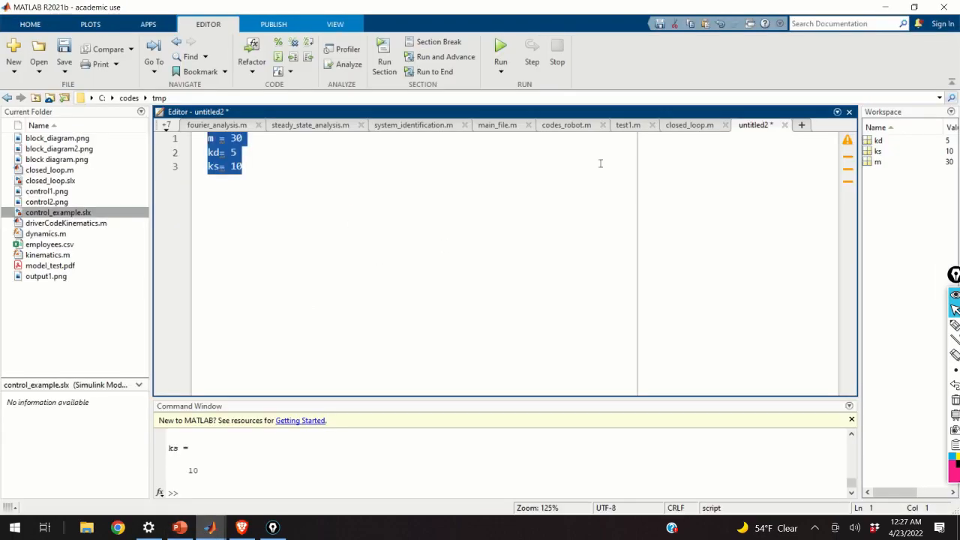
pyautogui.click(690, 126)
pyautogui.moveTo(295, 249); pyautogui.dragTo(222, 195)
pyautogui.hotkey('ctrl', 'c')
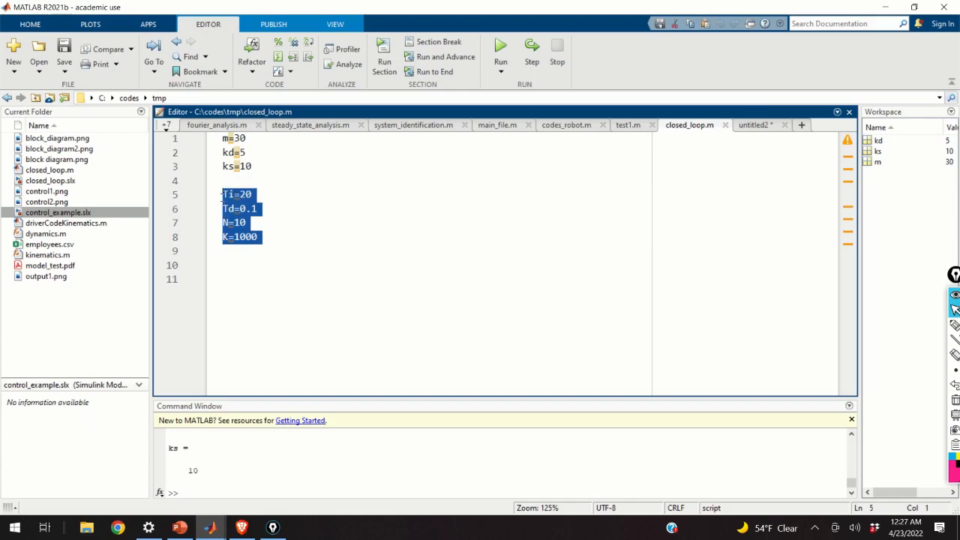
pyautogui.click(753, 124)
pyautogui.click(256, 192)
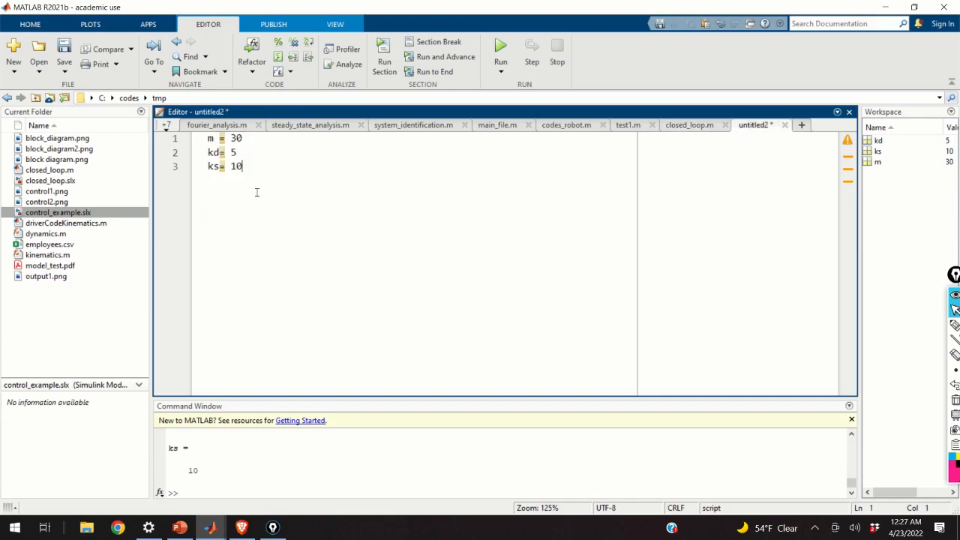
pyautogui.press('Return')
pyautogui.press('Return')
pyautogui.hotkey('ctrl', 'v')
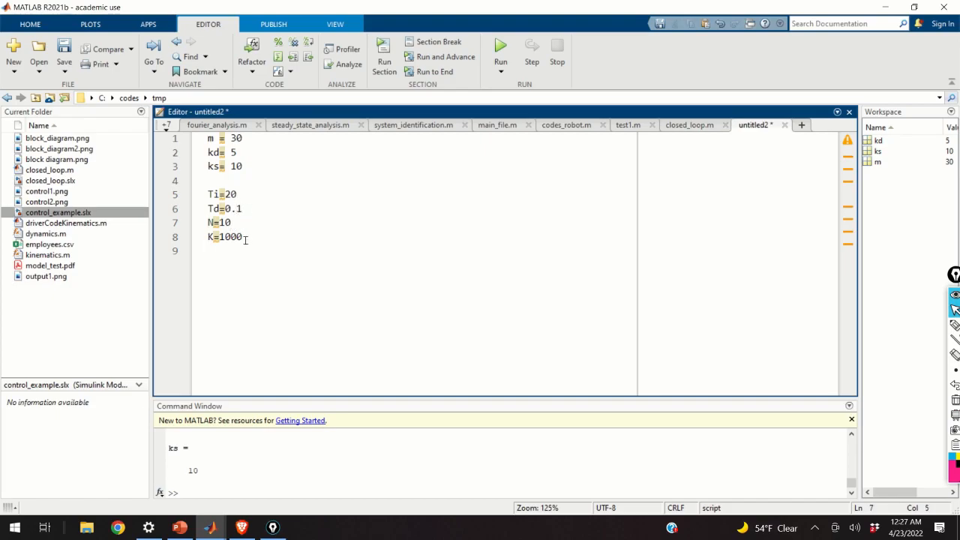
# Step: Evaluate all plant and controller parameter lines of the untitled2 script to define them in the workspace
pyautogui.click(245, 239)
pyautogui.keyDown('shift'); pyautogui.click(176, 198); pyautogui.keyUp('shift')
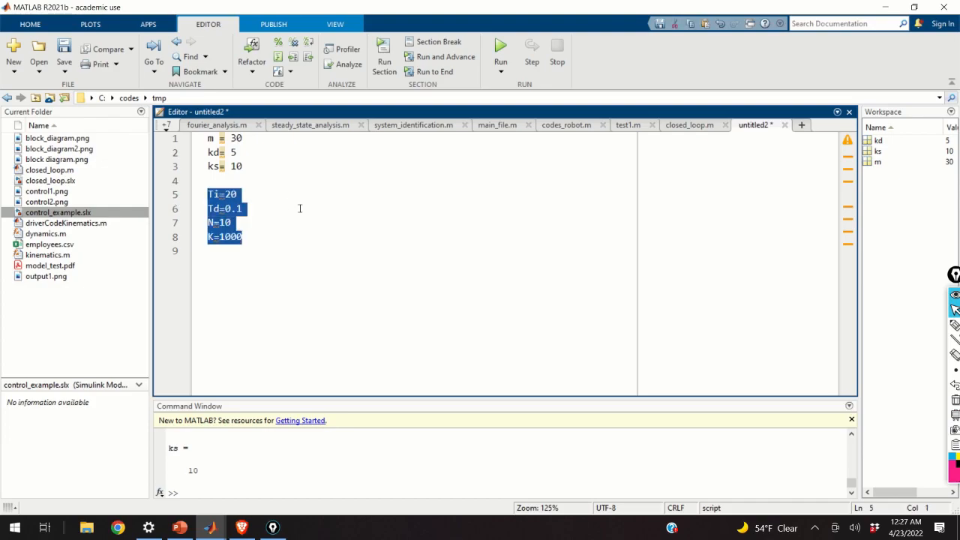
pyautogui.click(239, 198)
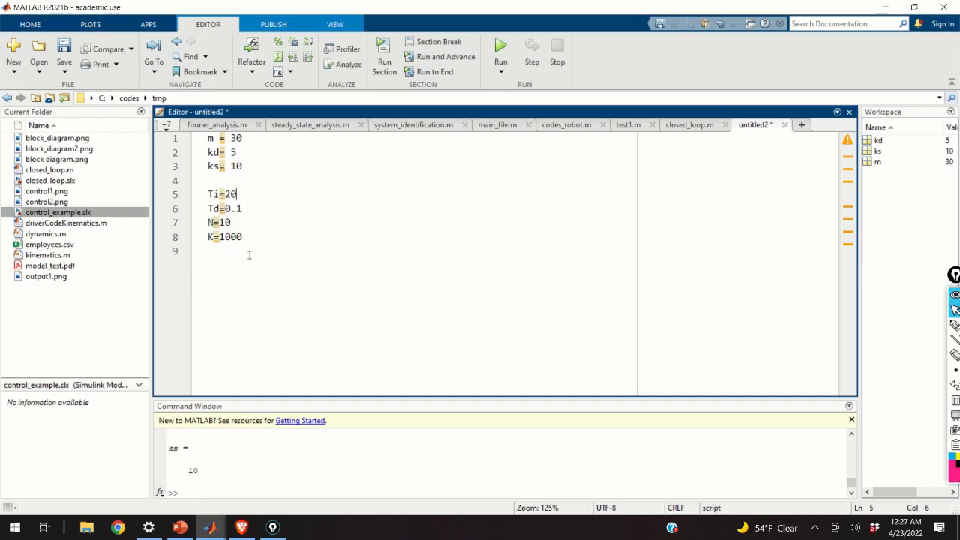
pyautogui.click(245, 235)
pyautogui.moveTo(264, 236); pyautogui.dragTo(202, 136)
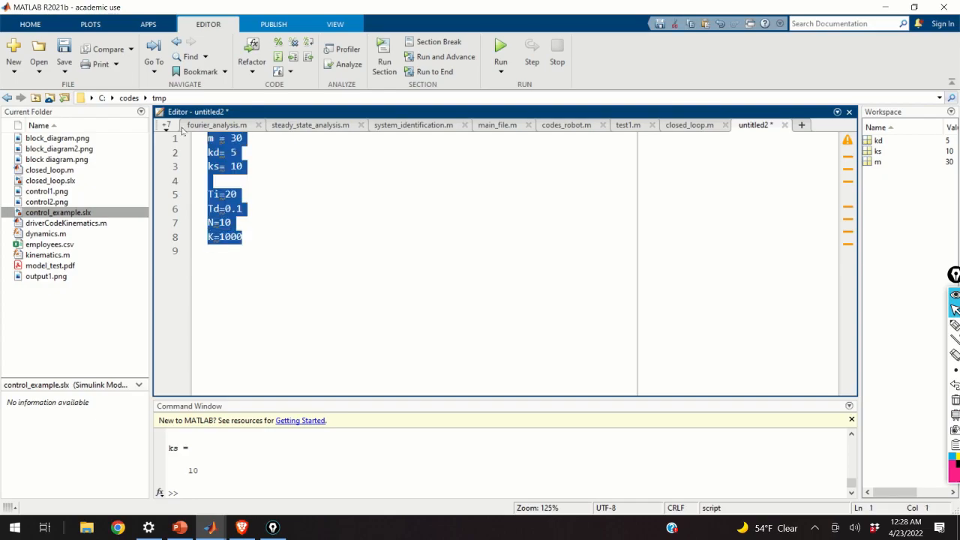
pyautogui.rightClick(207, 135)
pyautogui.click(255, 143)
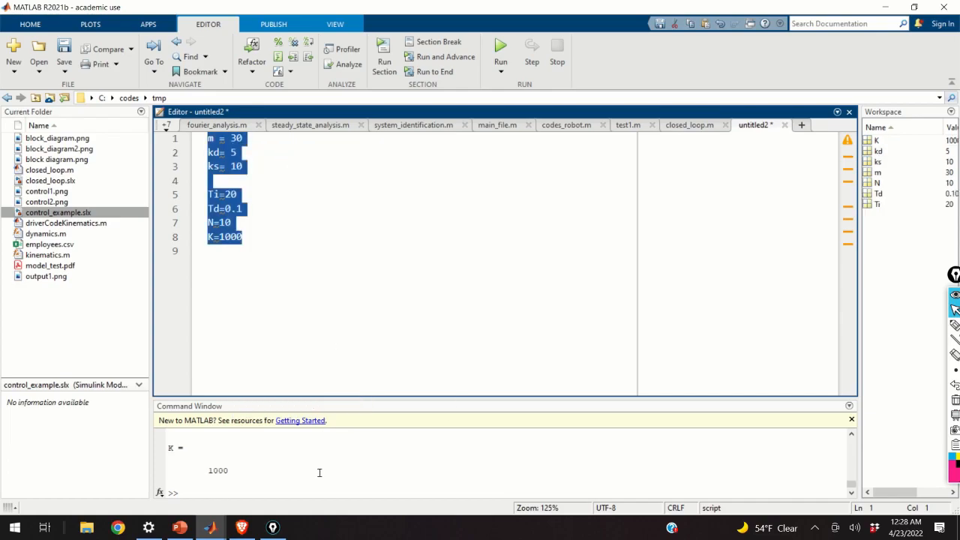
# Step: Check the integral term of the PID formula in the browser article and switch back to the Simulink model
pyautogui.click(241, 529)
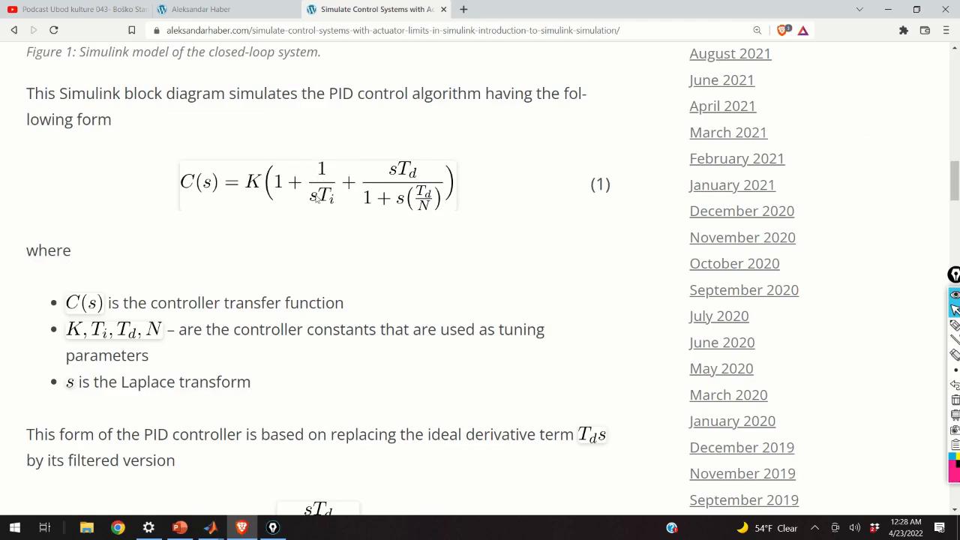
pyautogui.click(273, 527)
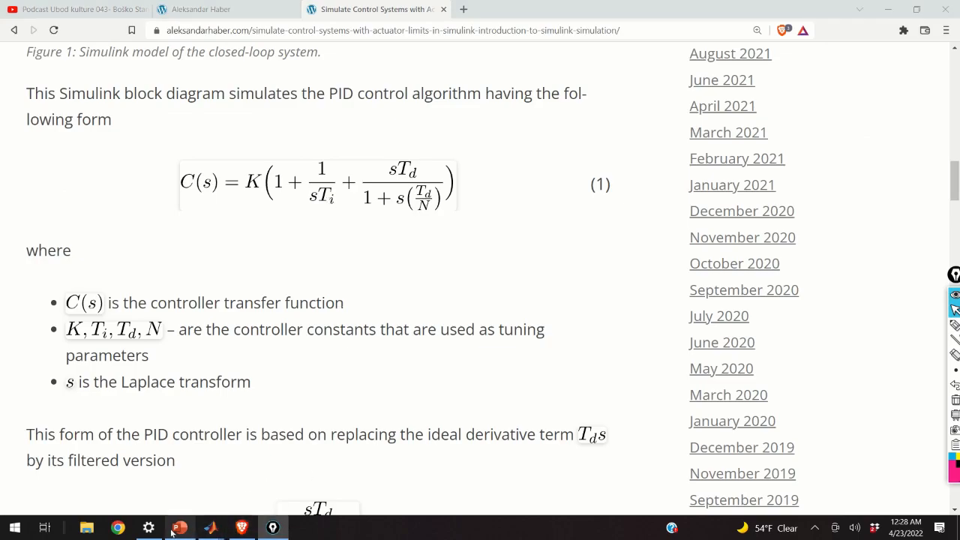
pyautogui.moveTo(210, 528)
pyautogui.click(263, 472)
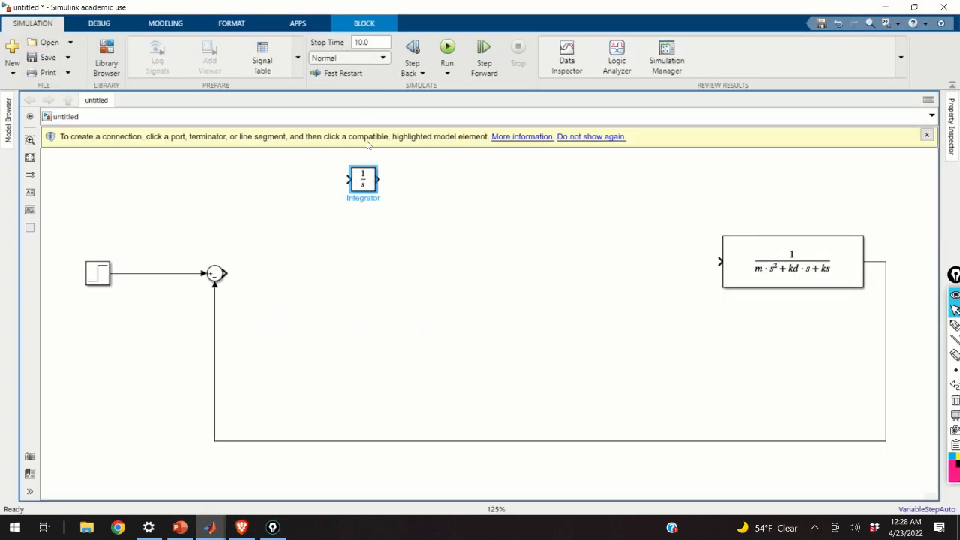
# Step: Nudge the Integrator block slightly down and add a Gain block from the Math Operations library in line with its output
pyautogui.moveTo(366, 184); pyautogui.dragTo(367, 188)
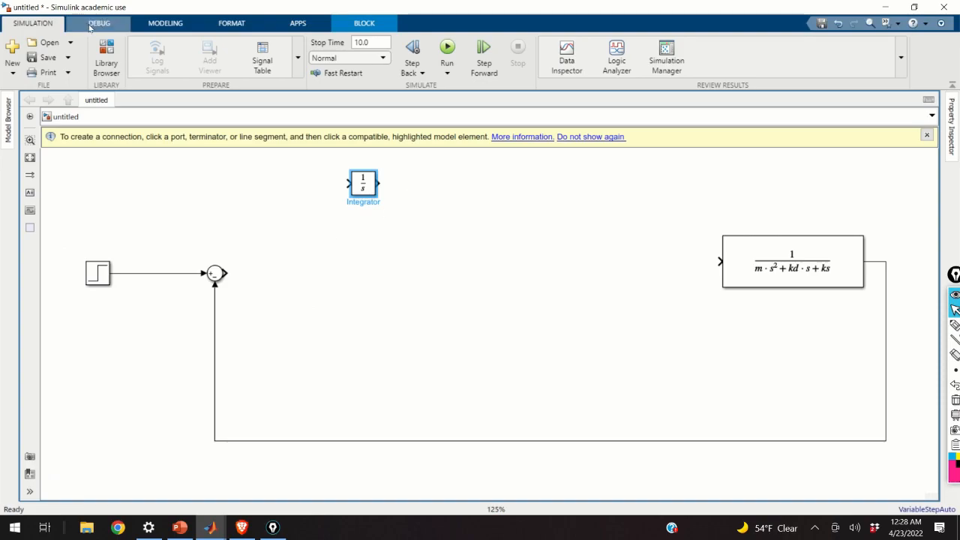
pyautogui.click(107, 66)
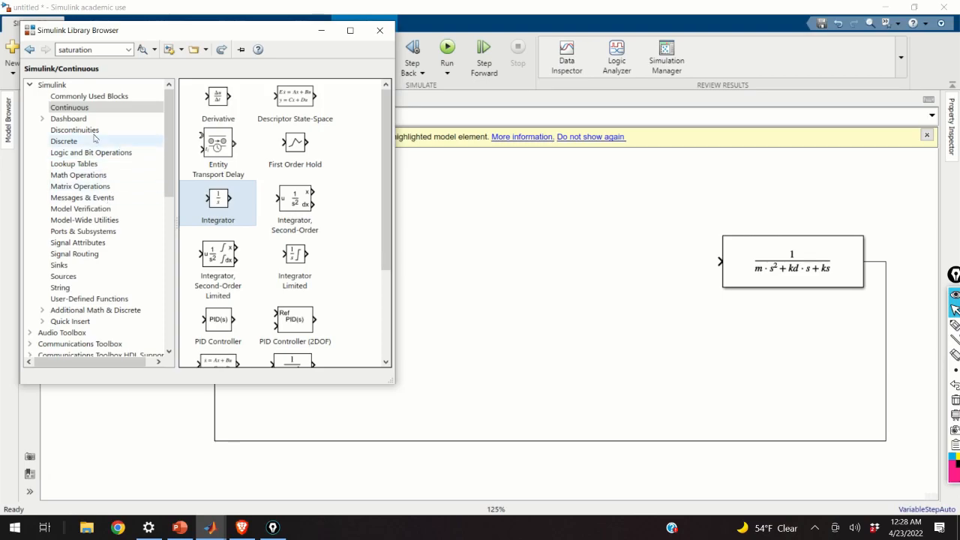
pyautogui.click(90, 174)
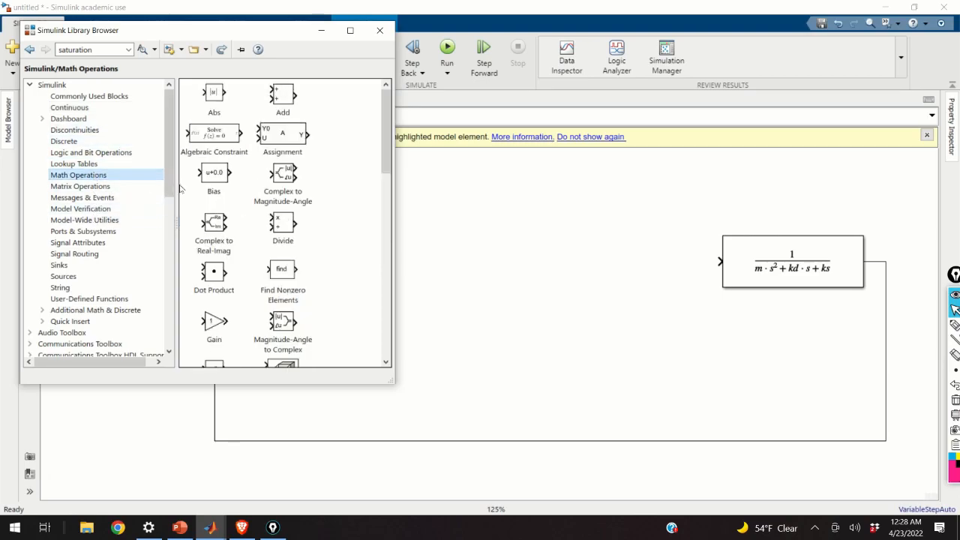
pyautogui.scroll(-2, 248, 207)
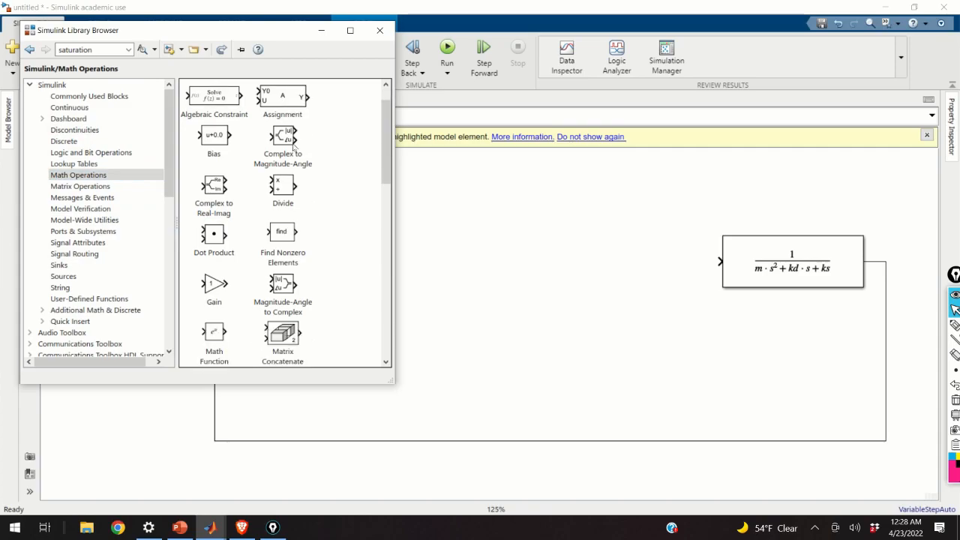
pyautogui.moveTo(210, 253); pyautogui.dragTo(443, 184)
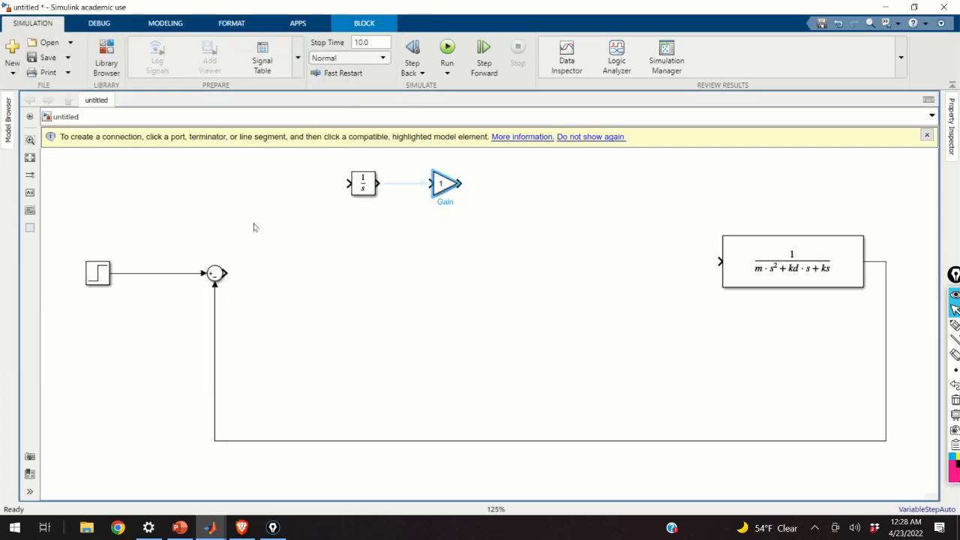
pyautogui.doubleClick(441, 187)
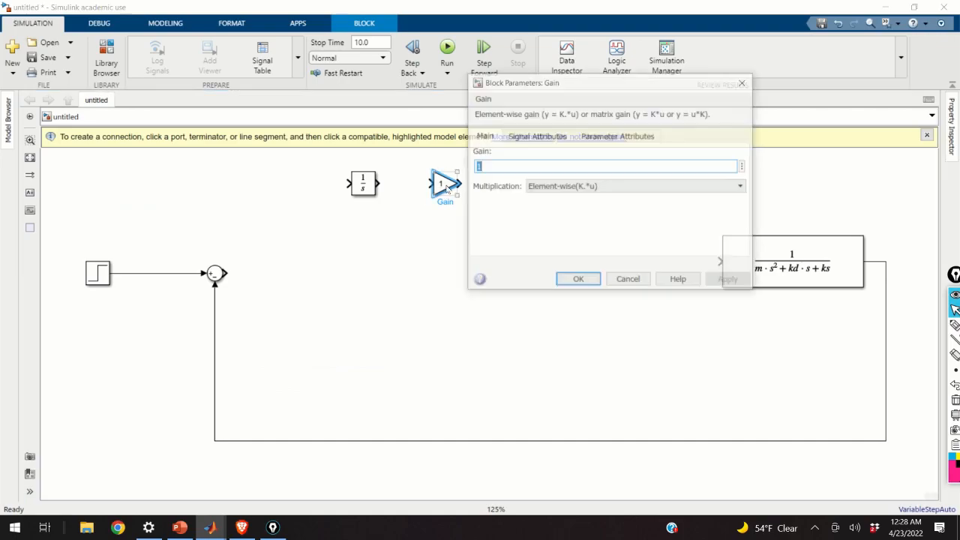
pyautogui.write('1')
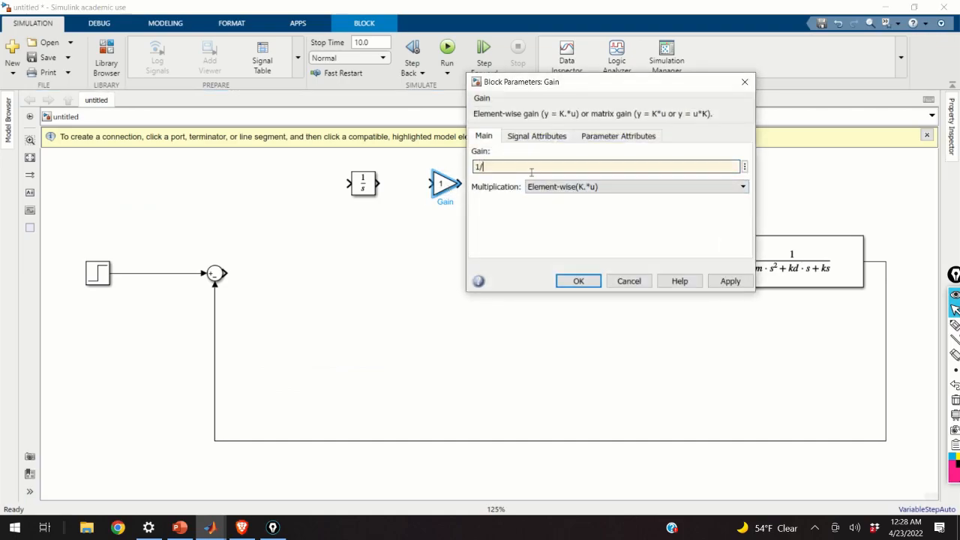
pyautogui.write('/Ti')
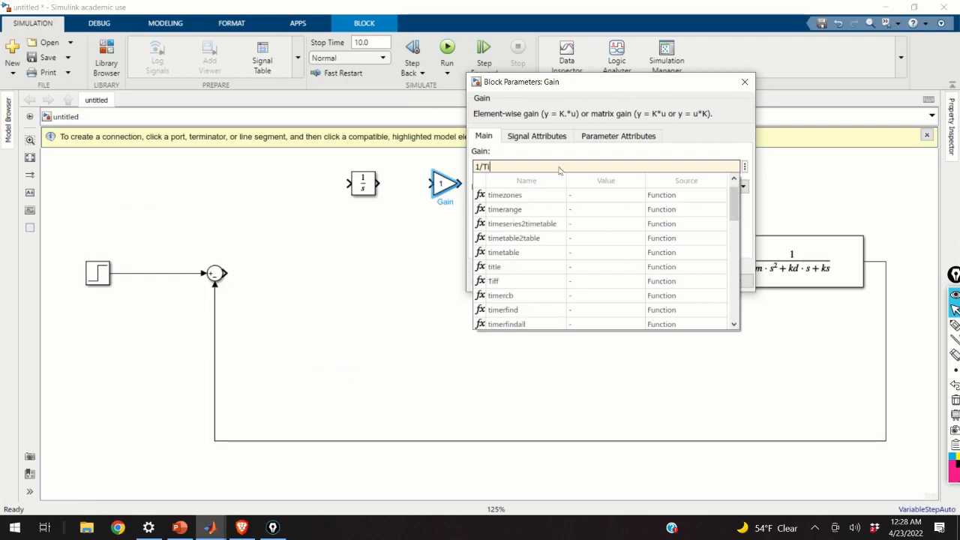
pyautogui.press('Escape')
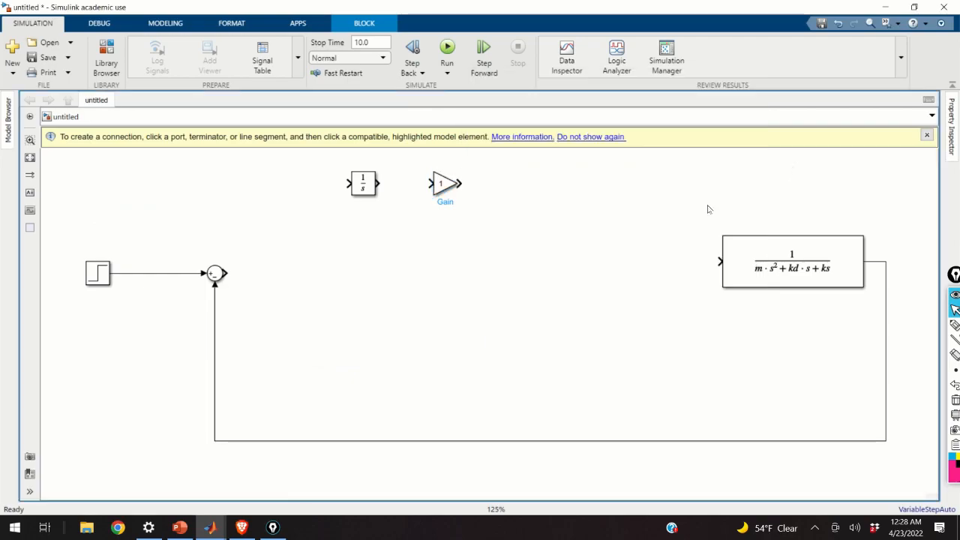
# Step: Set the Gain block's gain to 1/Ti and connect the Sum output through the Integrator to the Gain block
pyautogui.doubleClick(442, 186)
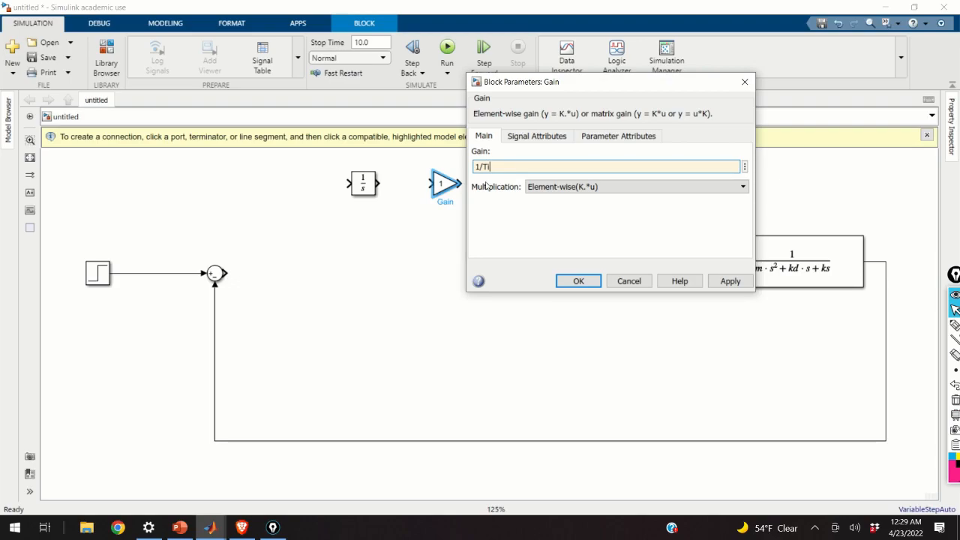
pyautogui.click(567, 280)
pyautogui.moveTo(379, 182); pyautogui.dragTo(432, 183)
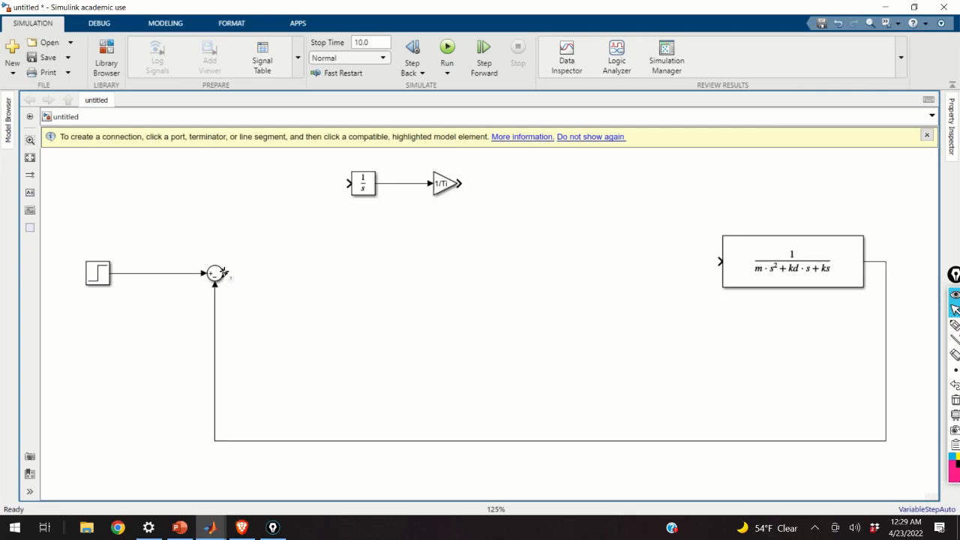
pyautogui.moveTo(227, 273)
pyautogui.mouseDown()
pyautogui.moveTo(272, 273)
pyautogui.moveTo(347, 183)
pyautogui.mouseUp()
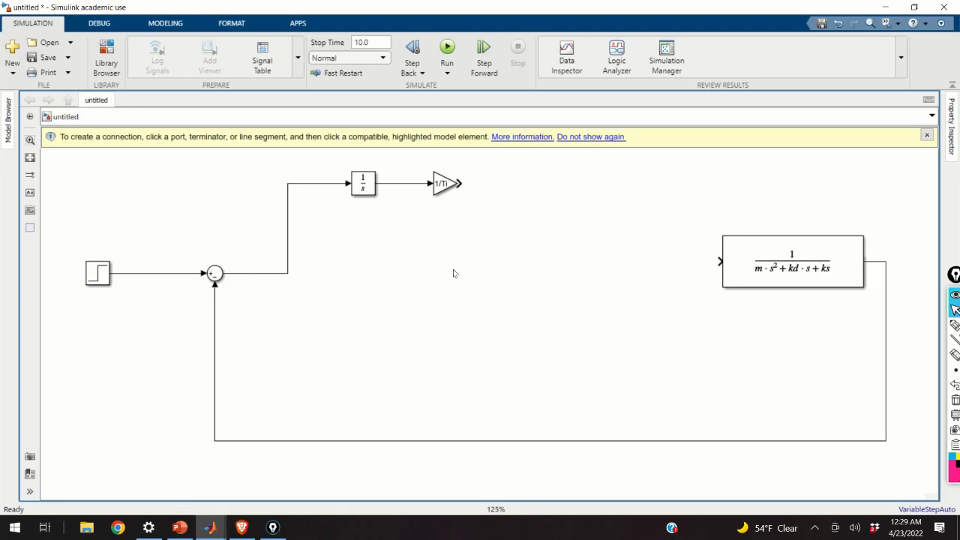
# Step: Check the derivative term of the PID formula in the browser article and switch back to the Simulink model
pyautogui.hotkey('ctrl', 'shift', 'l')
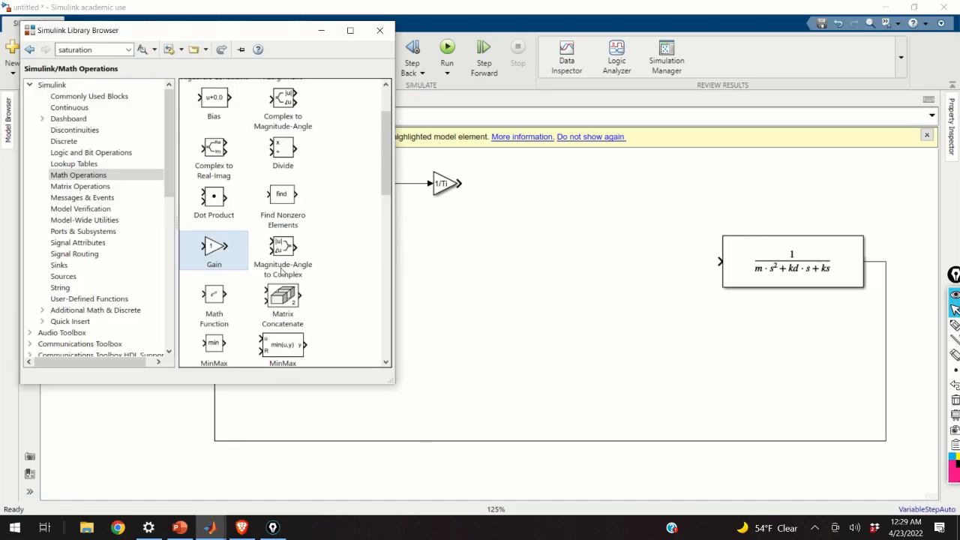
pyautogui.hotkey('alt', 'Tab')
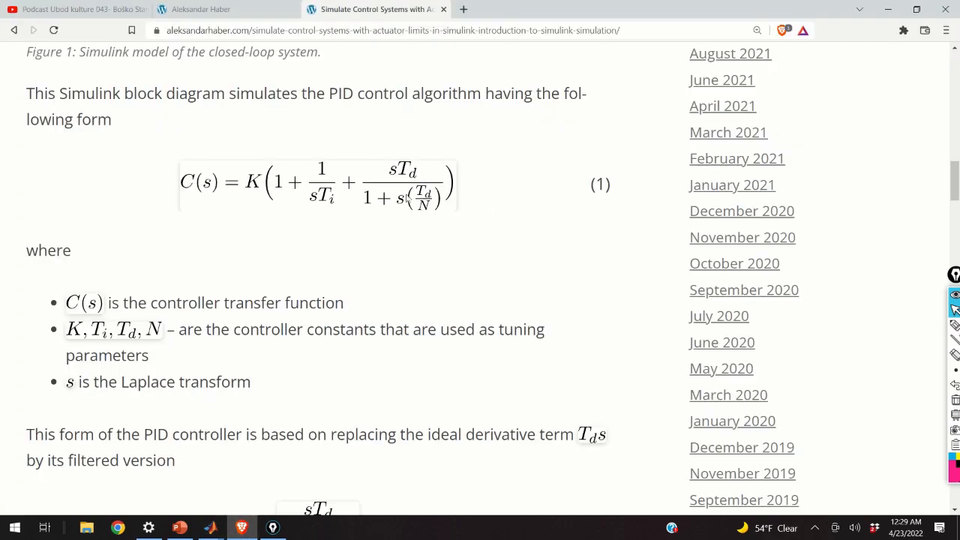
pyautogui.hotkey('alt', 'Tab')
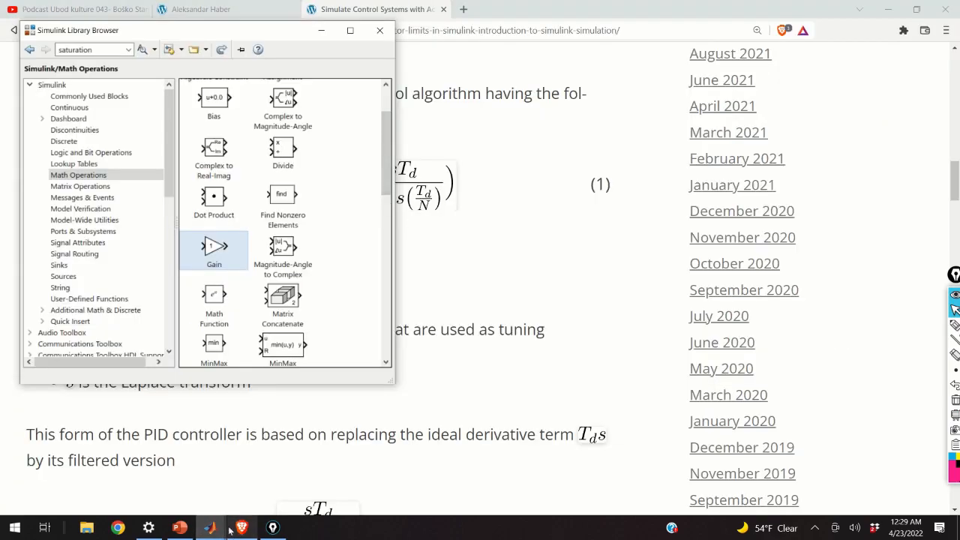
pyautogui.moveTo(209, 527)
pyautogui.click(101, 471)
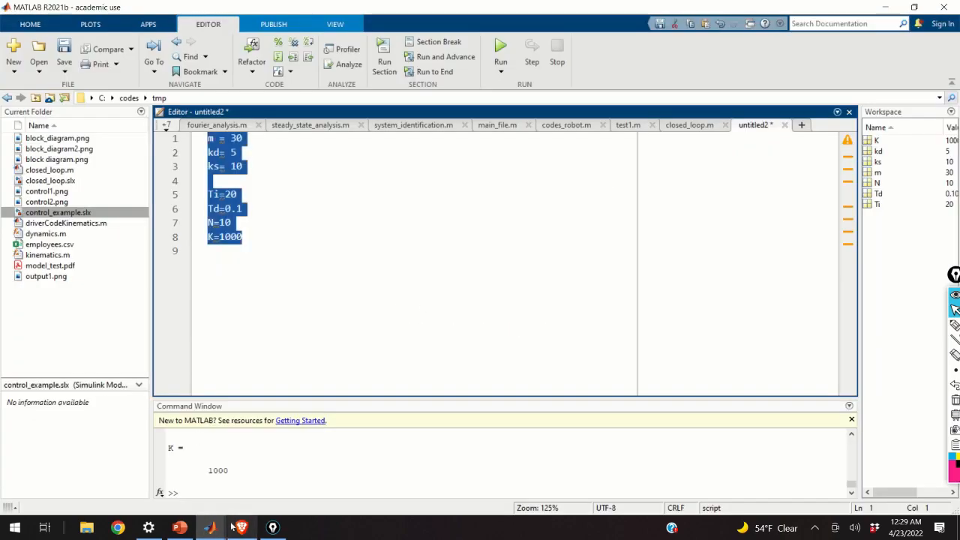
pyautogui.click(232, 461)
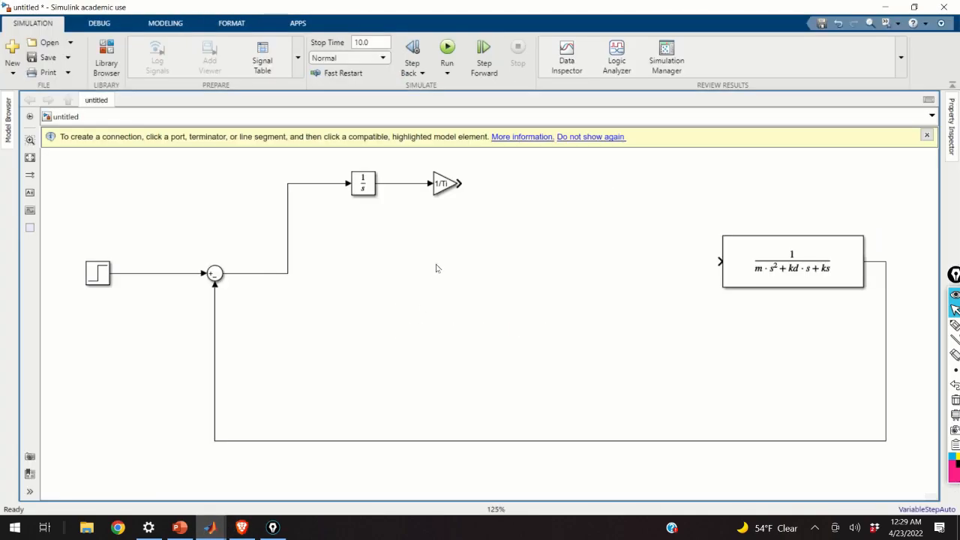
# Step: Add a Transfer Fcn block to the canvas below the 1/Ti Gain block
pyautogui.doubleClick(436, 268)
pyautogui.write('trans')
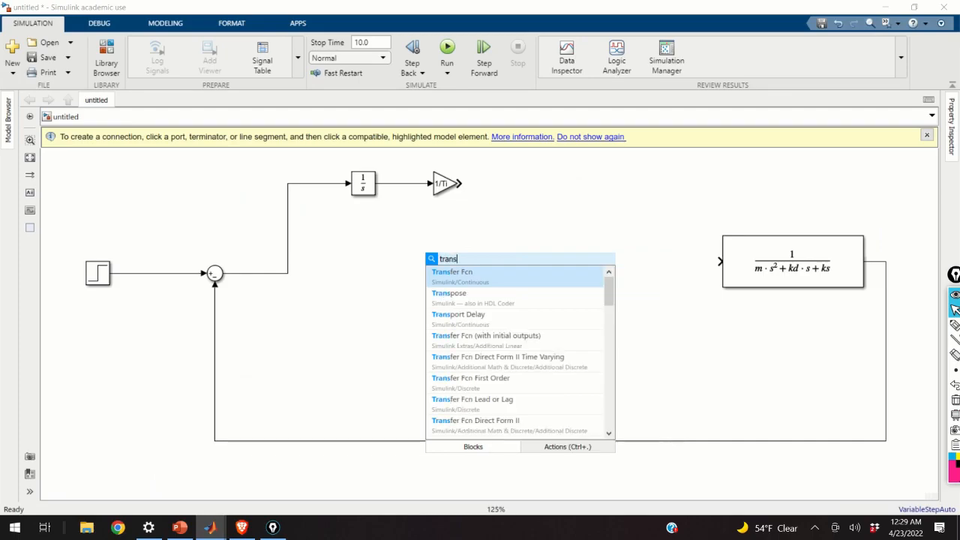
pyautogui.click(489, 285)
pyautogui.moveTo(438, 267)
pyautogui.mouseDown()
pyautogui.moveTo(462, 274)
pyautogui.moveTo(450, 267)
pyautogui.mouseUp()
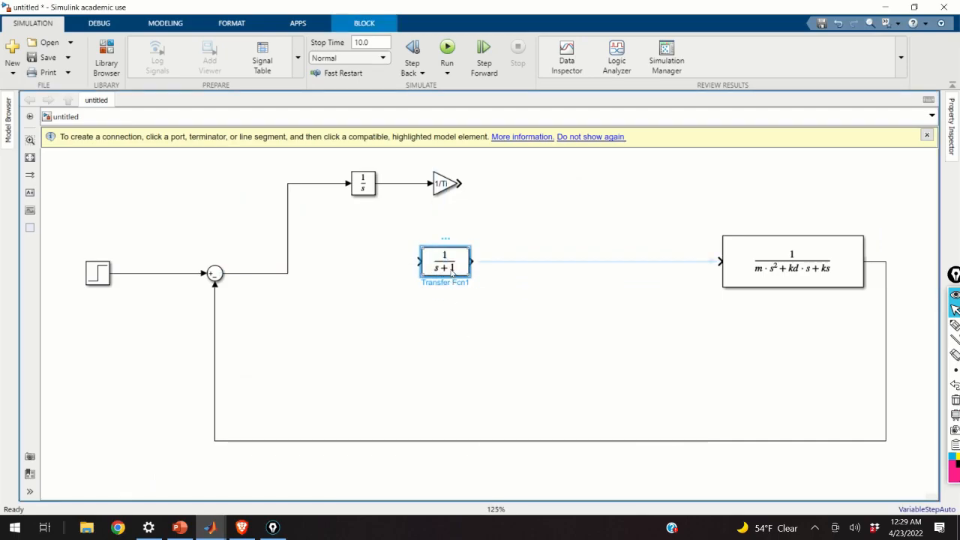
pyautogui.doubleClick(450, 274)
pyautogui.press('Escape')
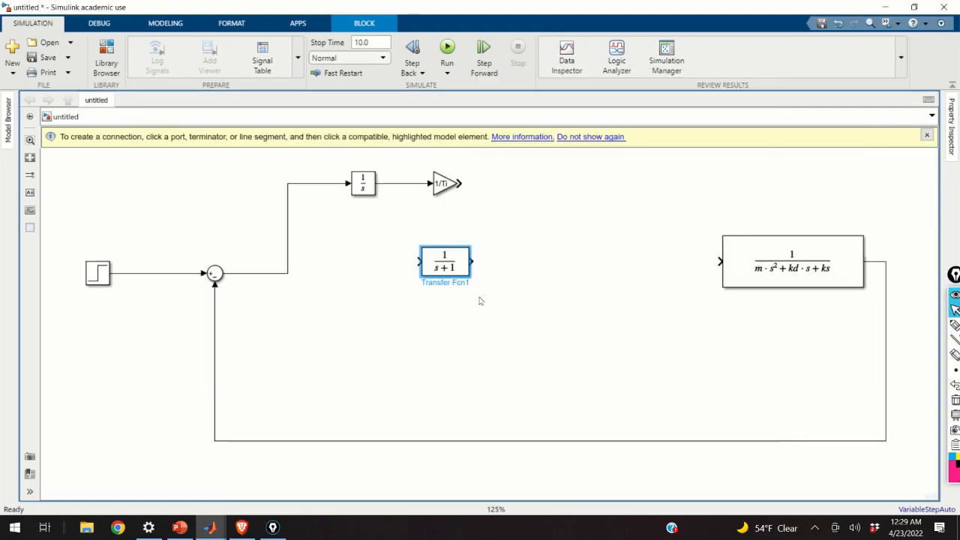
# Step: Check the derivative term's numerator in the article and set the new Transfer Fcn block's numerator coefficients to [Td 0]
pyautogui.click(239, 527)
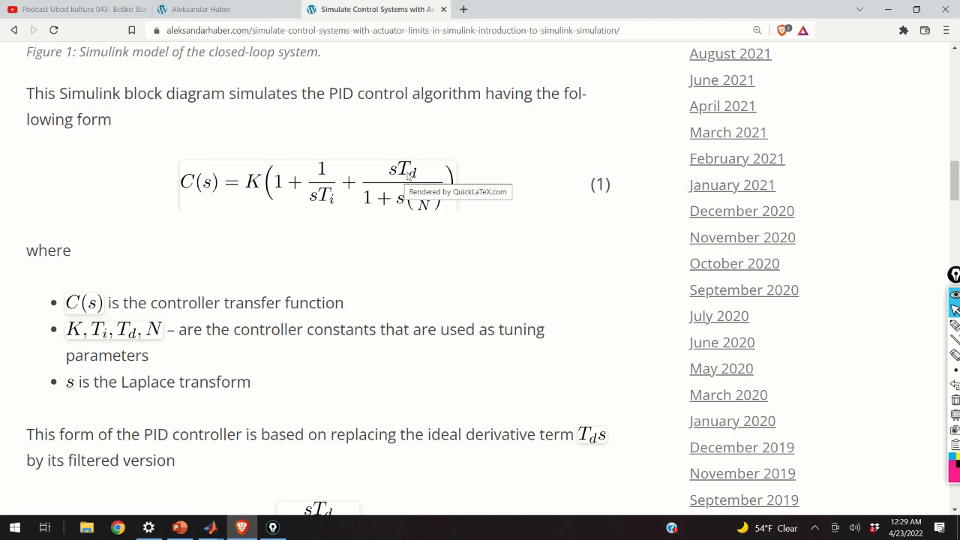
pyautogui.hotkey('alt', 'Tab')
pyautogui.doubleClick(450, 267)
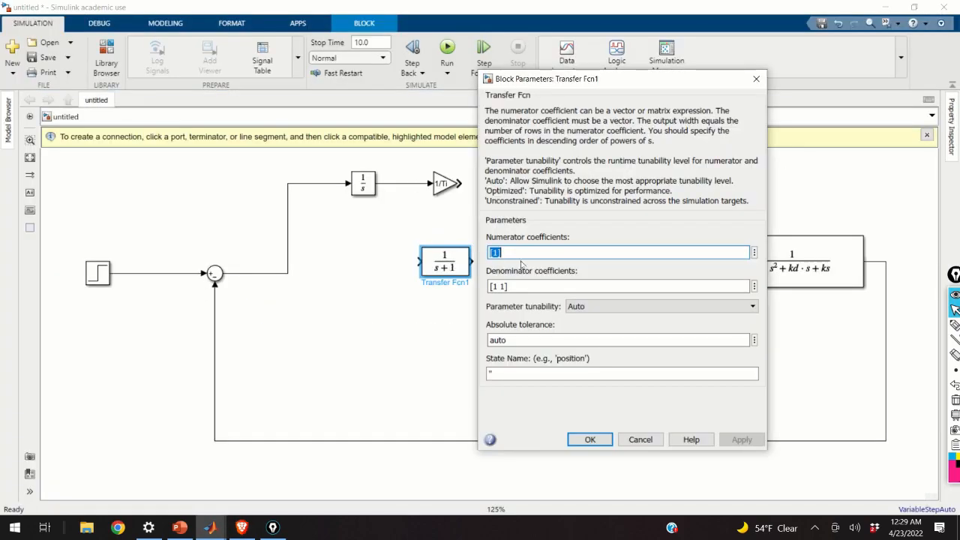
pyautogui.click(495, 254)
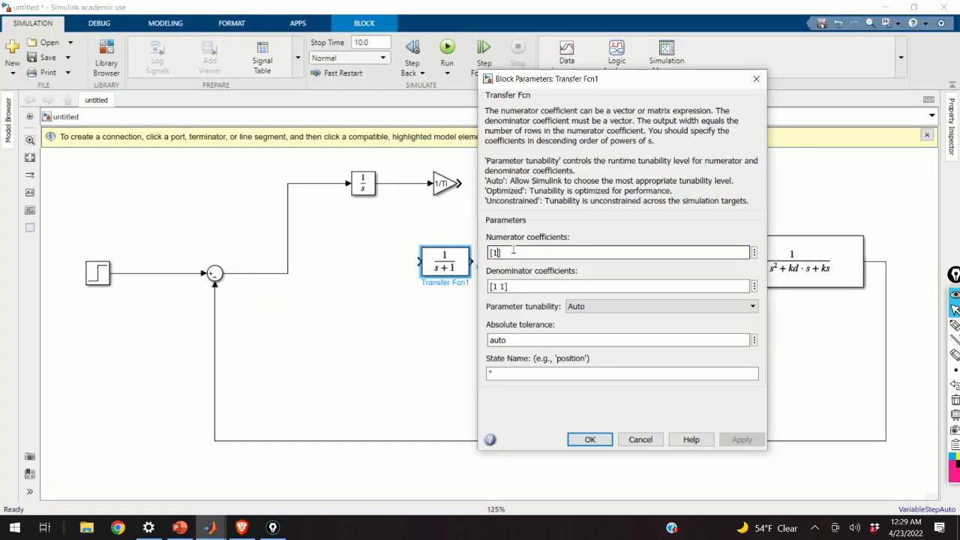
pyautogui.press('BackSpace')
pyautogui.write('Td 0')
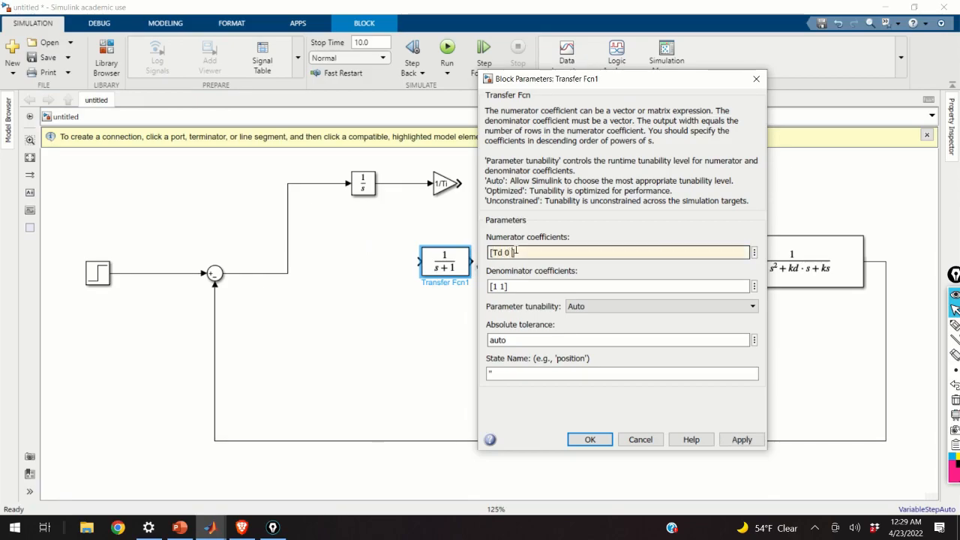
pyautogui.press('Escape')
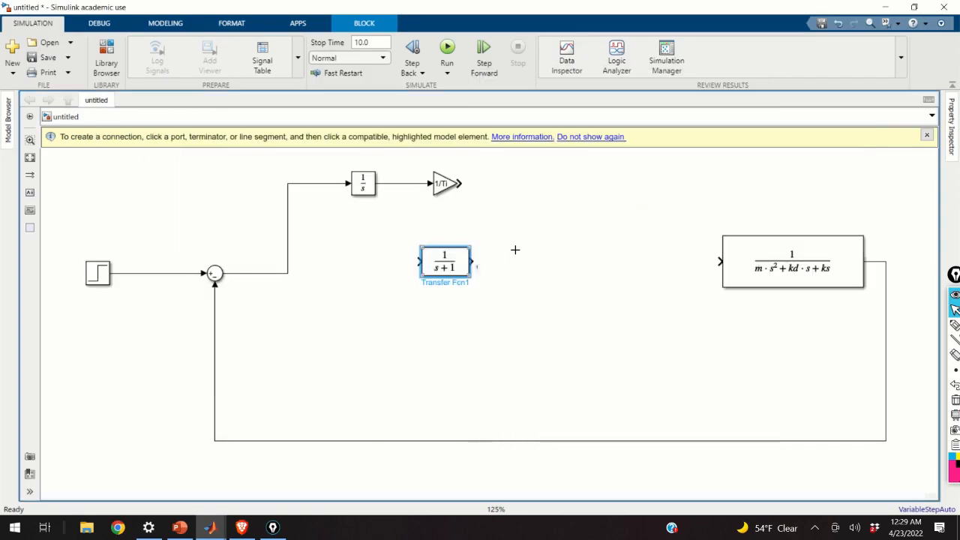
# Step: Check the derivative term's denominator in the article and replace the new Transfer Fcn block's denominator coefficients with [Td/1 ]
pyautogui.click(248, 530)
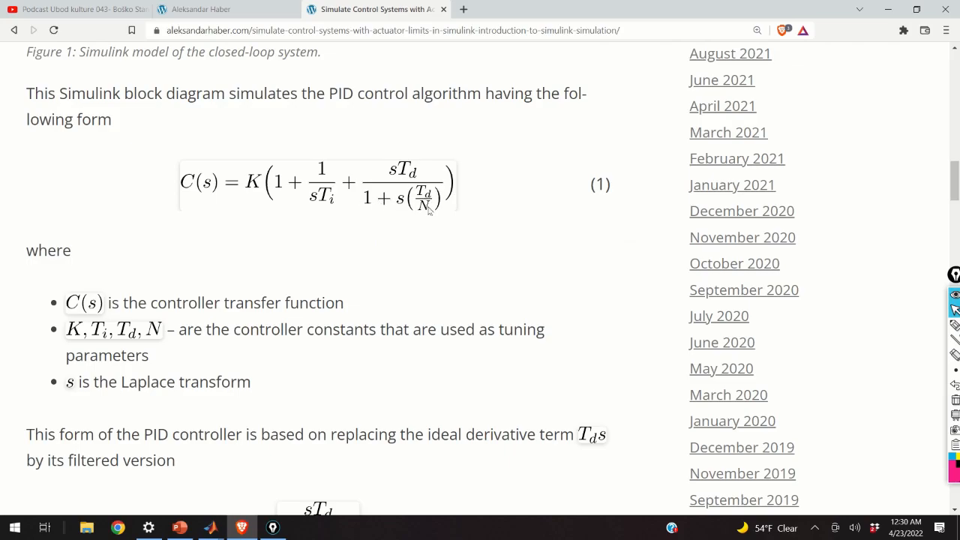
pyautogui.hotkey('alt', 'Tab')
pyautogui.doubleClick(446, 263)
pyautogui.moveTo(489, 286); pyautogui.dragTo(506, 287)
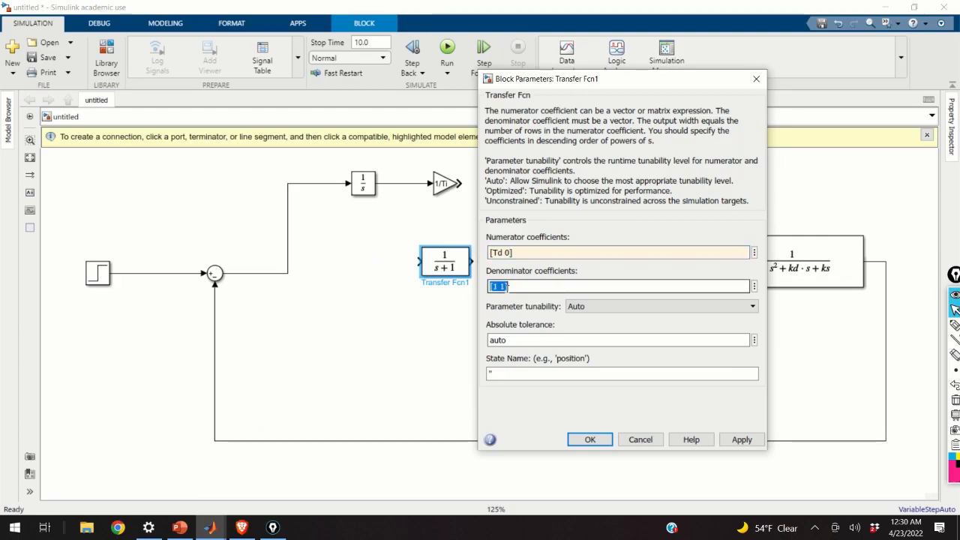
pyautogui.click(516, 255)
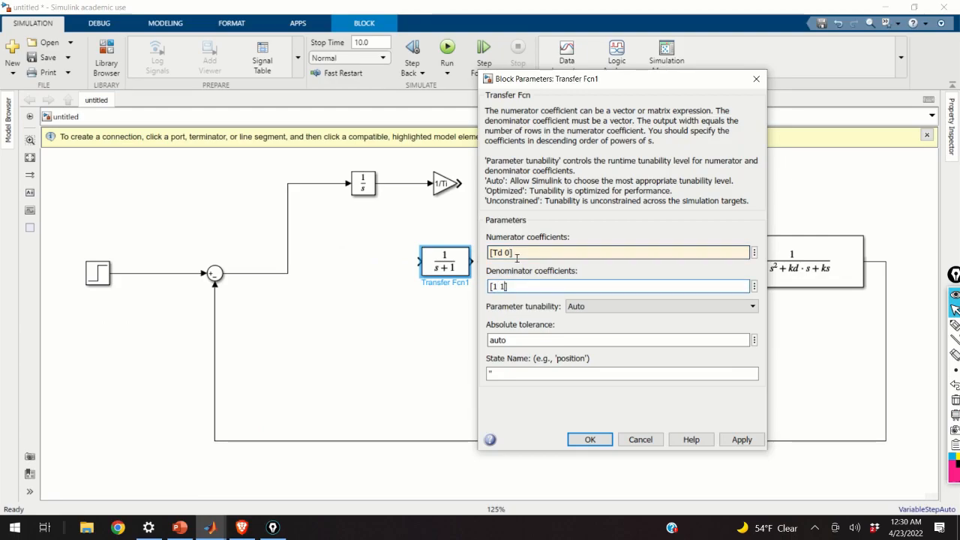
pyautogui.press('BackSpace')
pyautogui.press('BackSpace')
pyautogui.press('BackSpace')
pyautogui.write('Td')
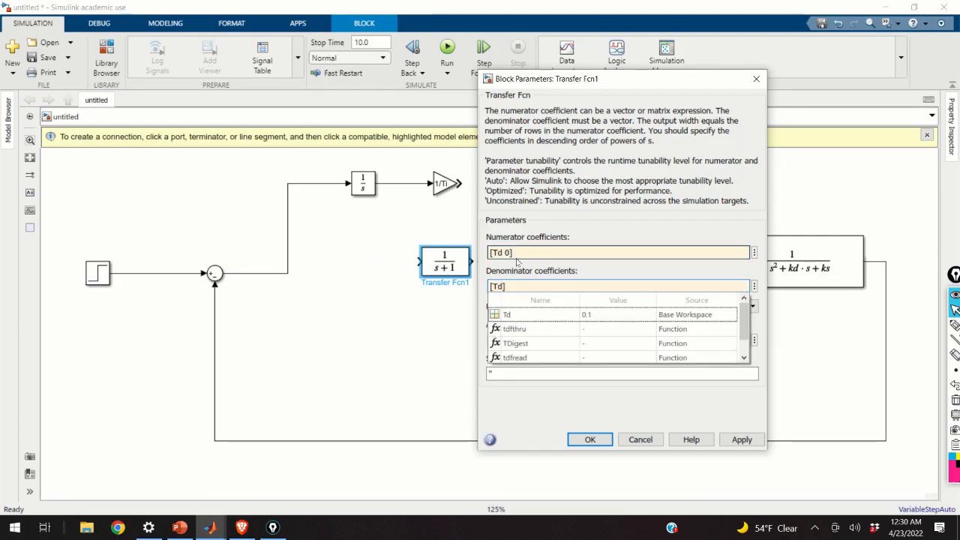
pyautogui.write('/1')
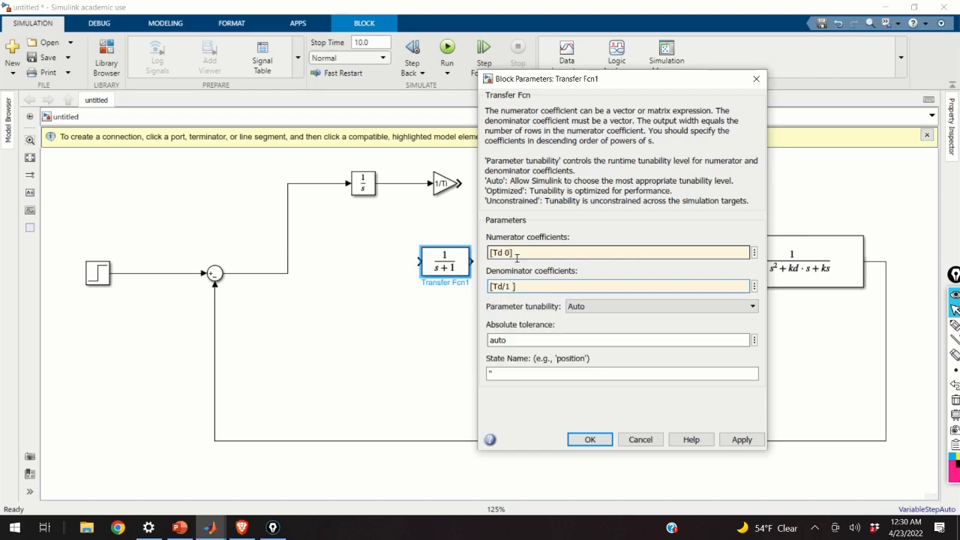
pyautogui.press('Escape')
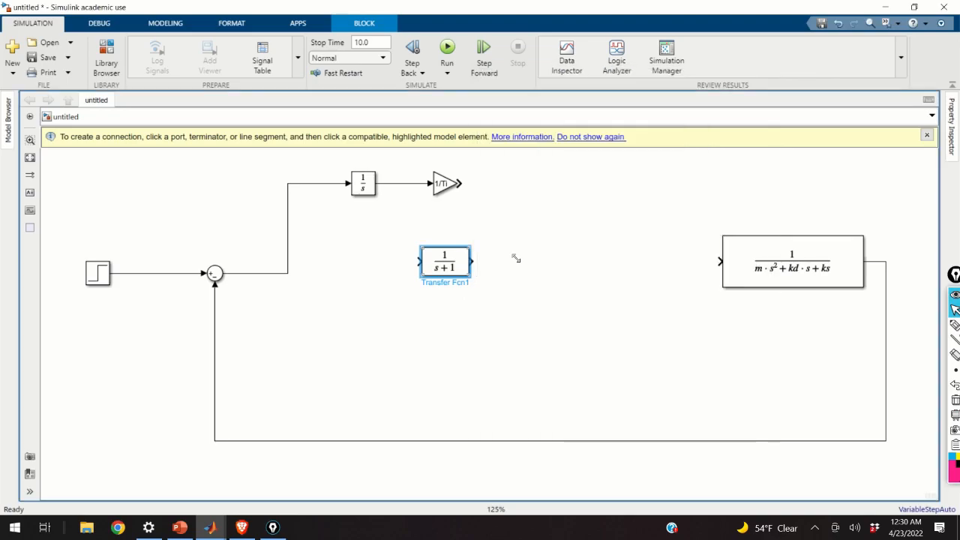
# Step: Recheck the PID formula in the article, set the new Transfer Fcn block's denominator coefficients to [Td/N 1], and apply the parameters
pyautogui.click(241, 527)
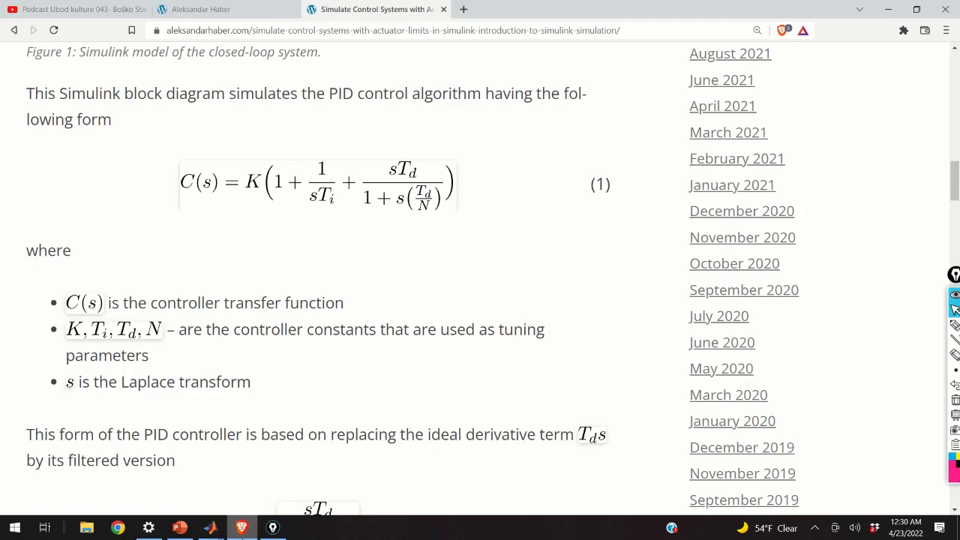
pyautogui.click(241, 527)
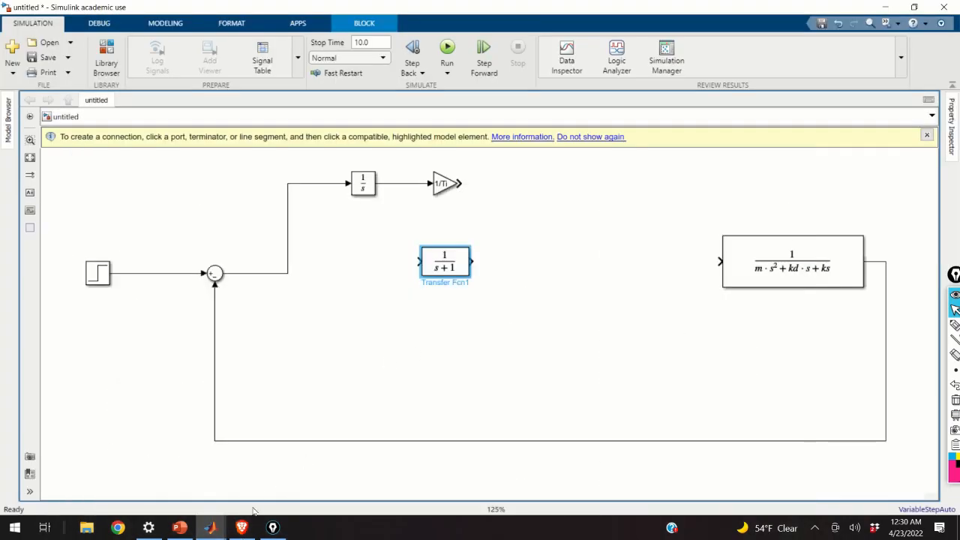
pyautogui.click(241, 527)
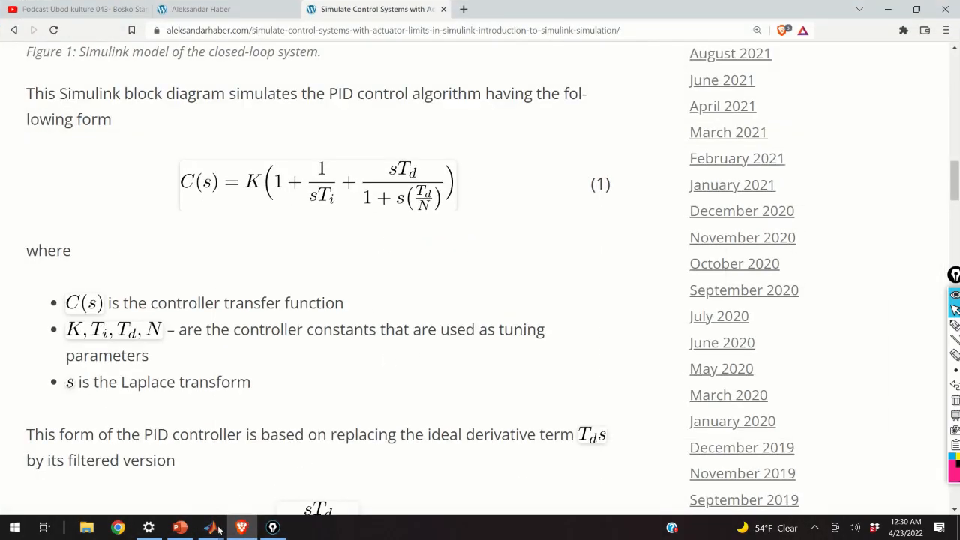
pyautogui.moveTo(218, 530)
pyautogui.click(208, 476)
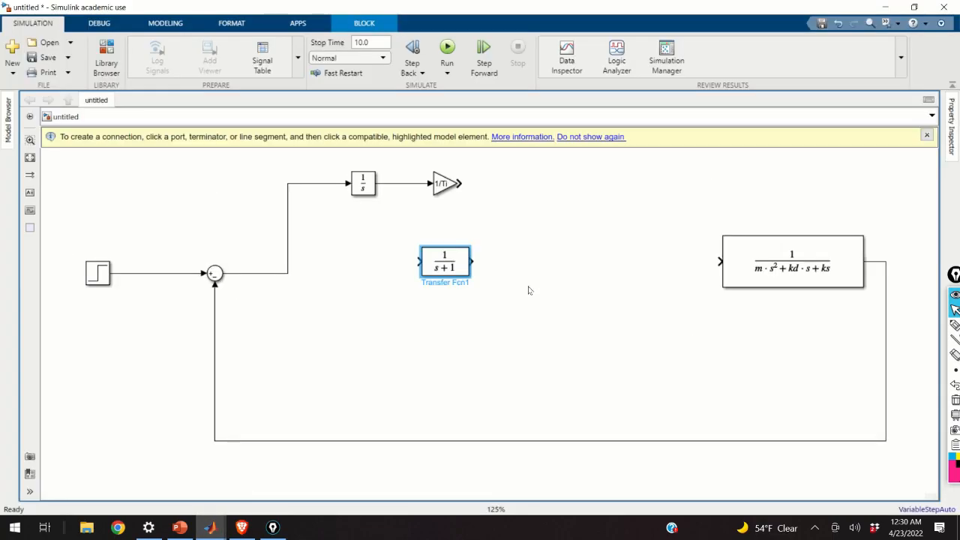
pyautogui.doubleClick(457, 270)
pyautogui.click(507, 287)
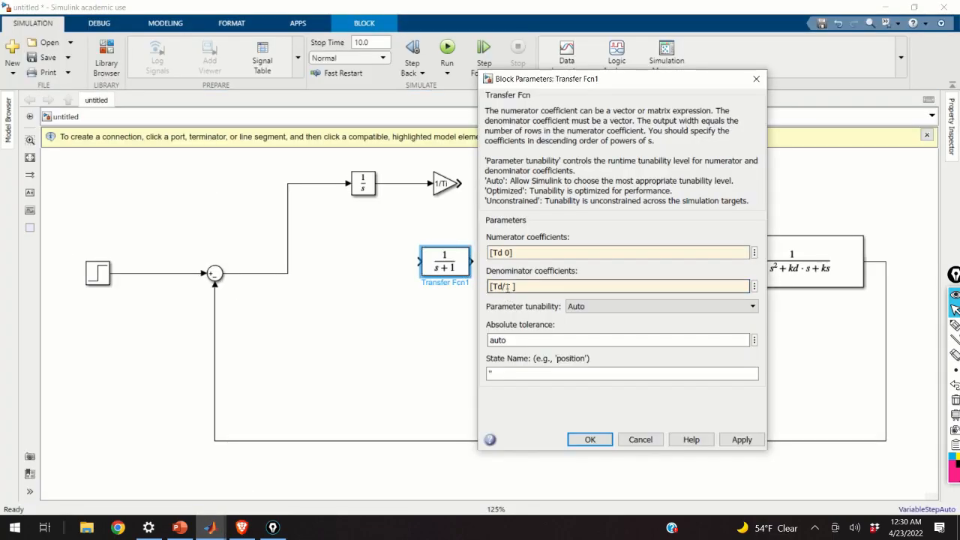
pyautogui.write('1')
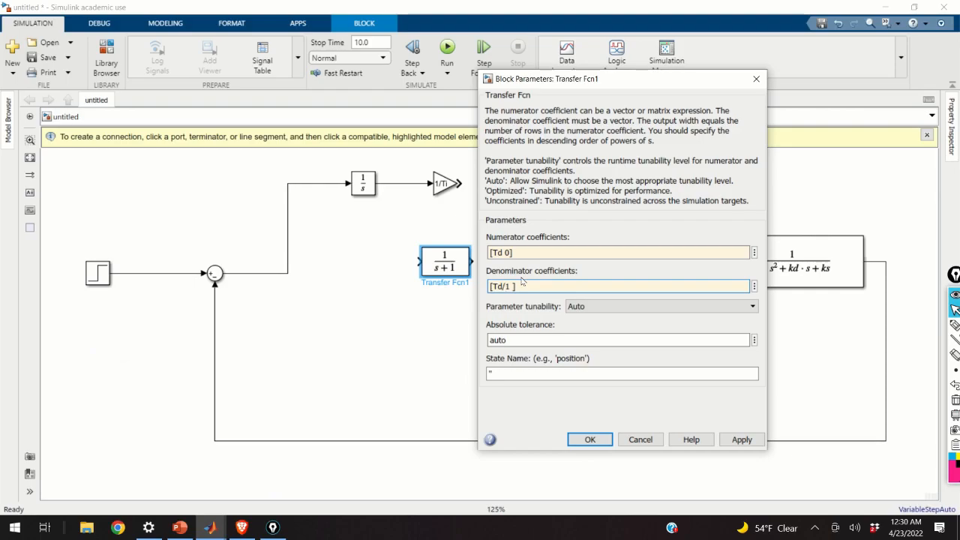
pyautogui.press('BackSpace')
pyautogui.write('1')
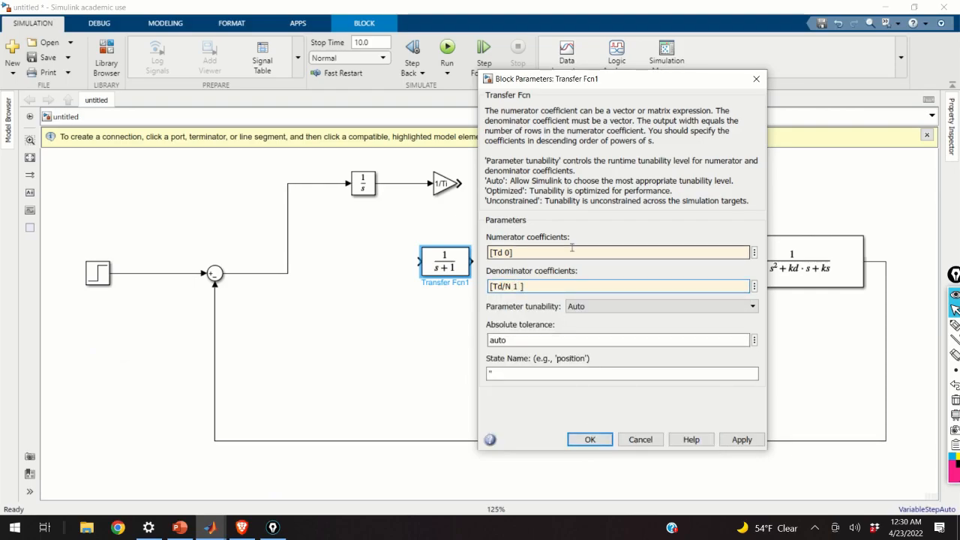
pyautogui.click(590, 439)
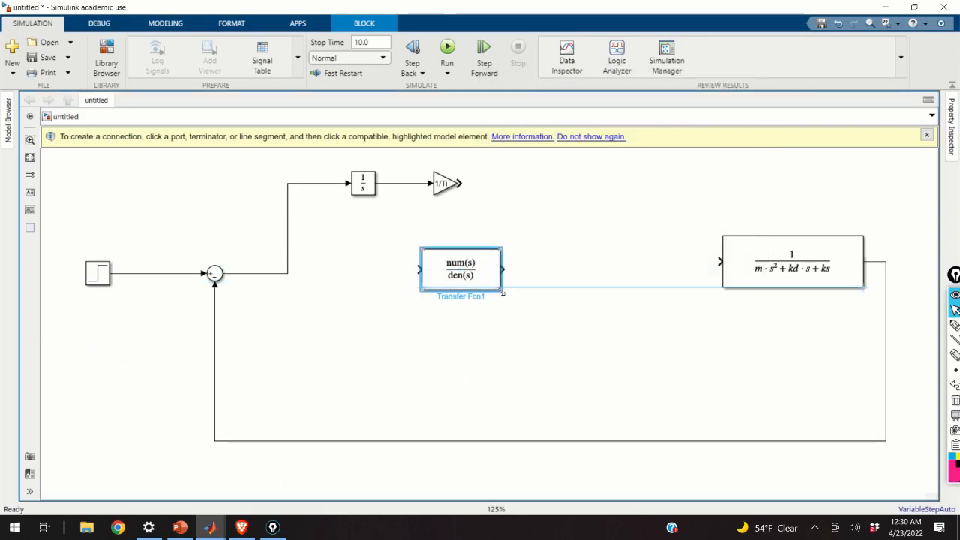
# Step: Enlarge the derivative Transfer Fcn block in line with the Sum block and branch the Sum output line into its input
pyautogui.moveTo(489, 278); pyautogui.dragTo(469, 284)
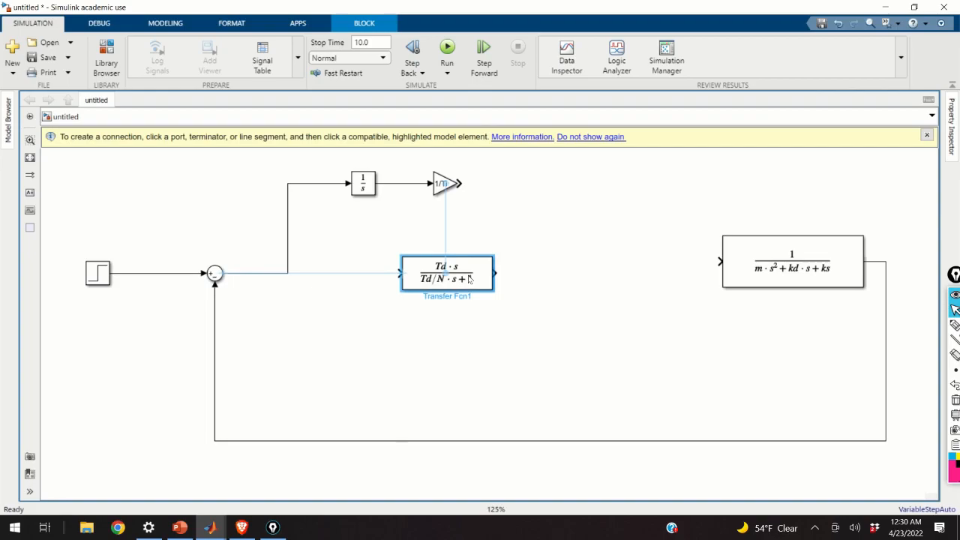
pyautogui.moveTo(287, 272); pyautogui.dragTo(292, 272)
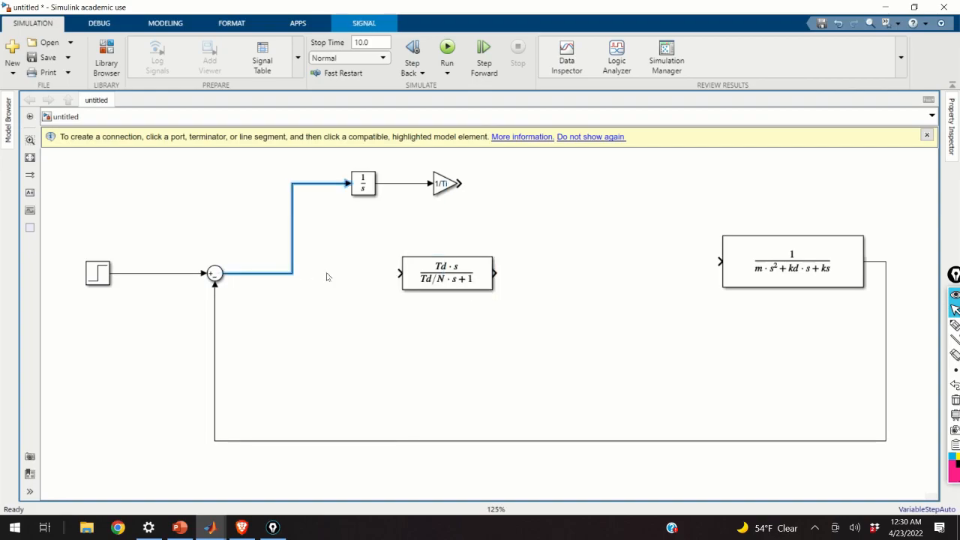
pyautogui.moveTo(400, 273); pyautogui.dragTo(291, 273)
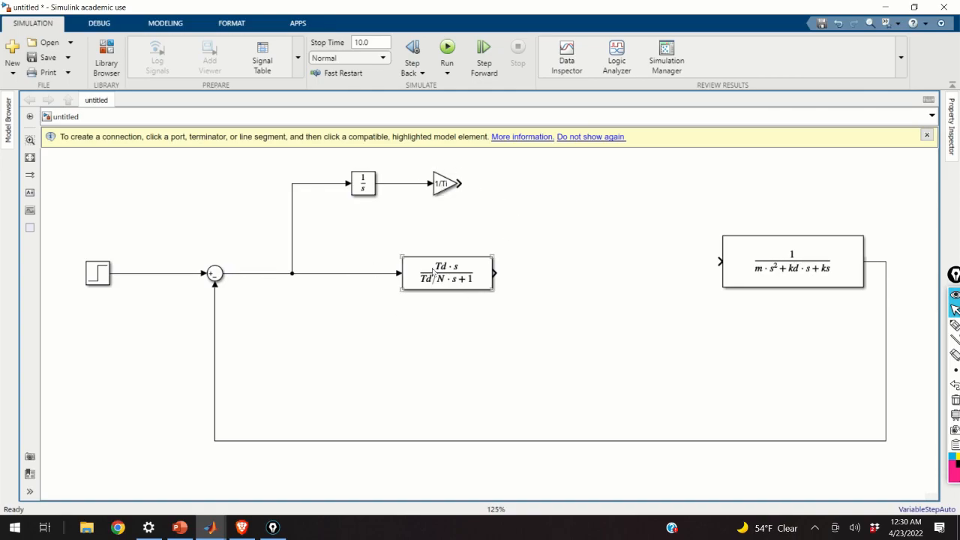
pyautogui.moveTo(439, 270); pyautogui.dragTo(409, 271)
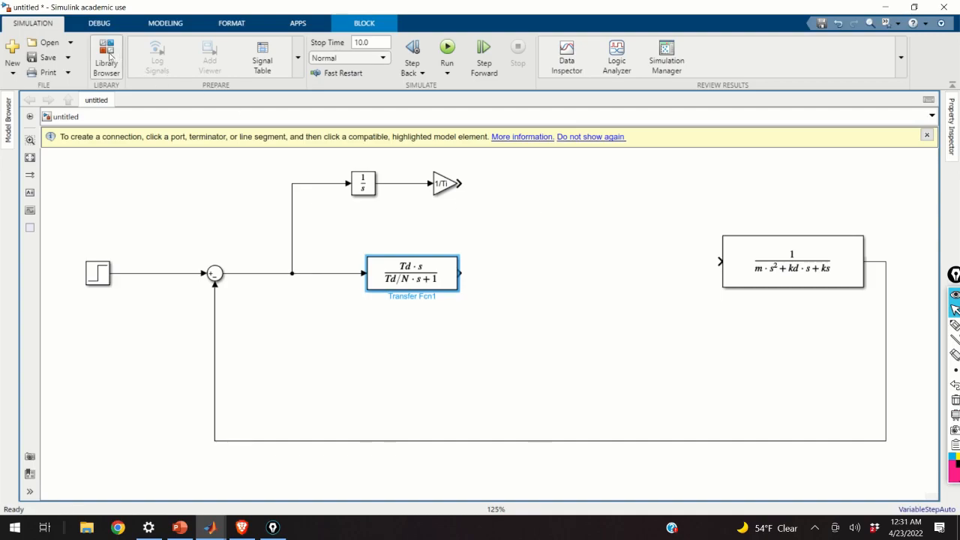
# Step: Place an Add block from the Math Operations library between the derivative Transfer Fcn block and the plant block
pyautogui.click(113, 60)
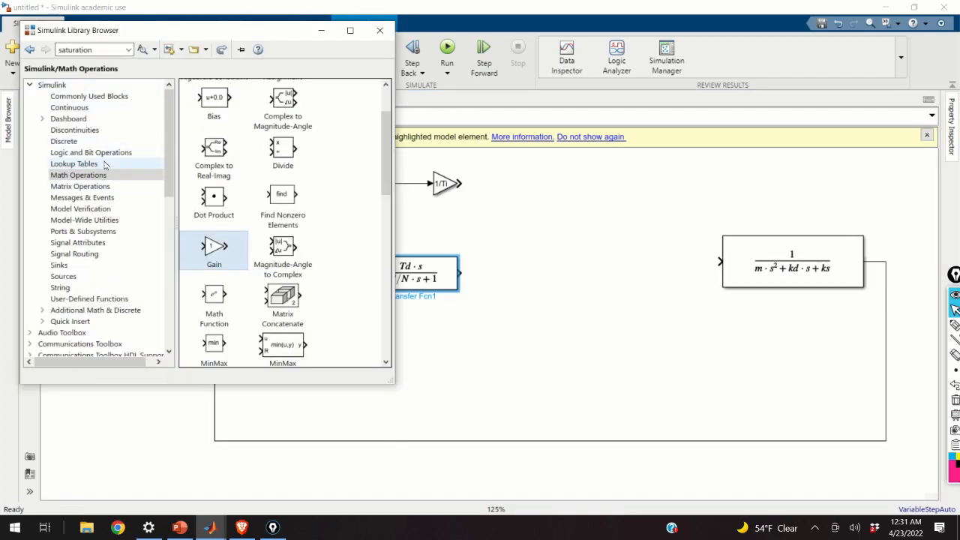
pyautogui.scroll(1, 255, 212)
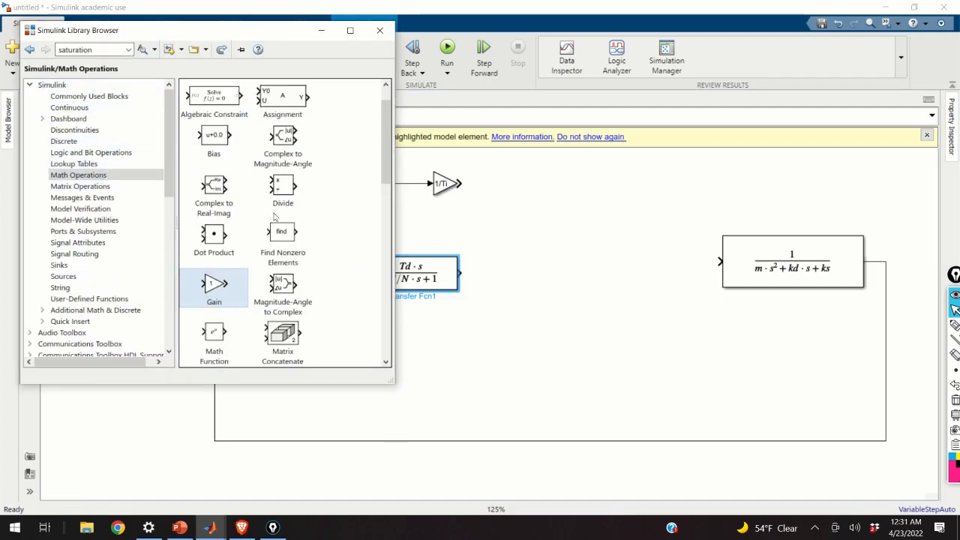
pyautogui.scroll(1, 278, 202)
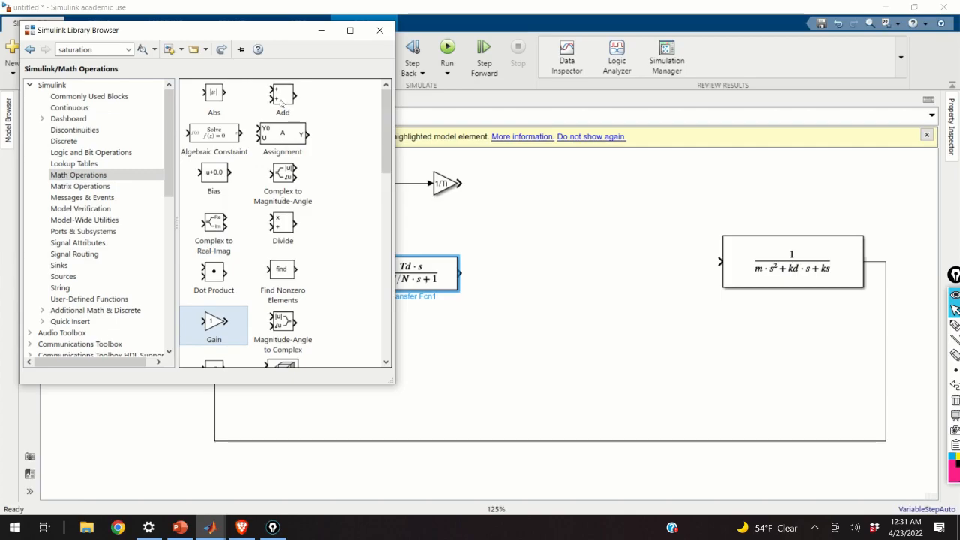
pyautogui.moveTo(281, 104); pyautogui.dragTo(559, 279)
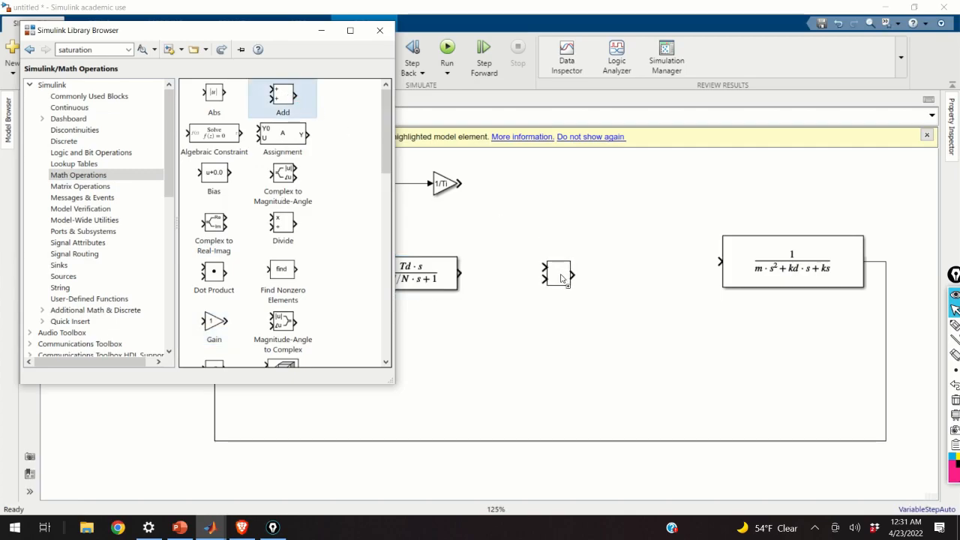
# Step: Set the Add block's list of signs to +++ so that it has three inputs
pyautogui.click(561, 278)
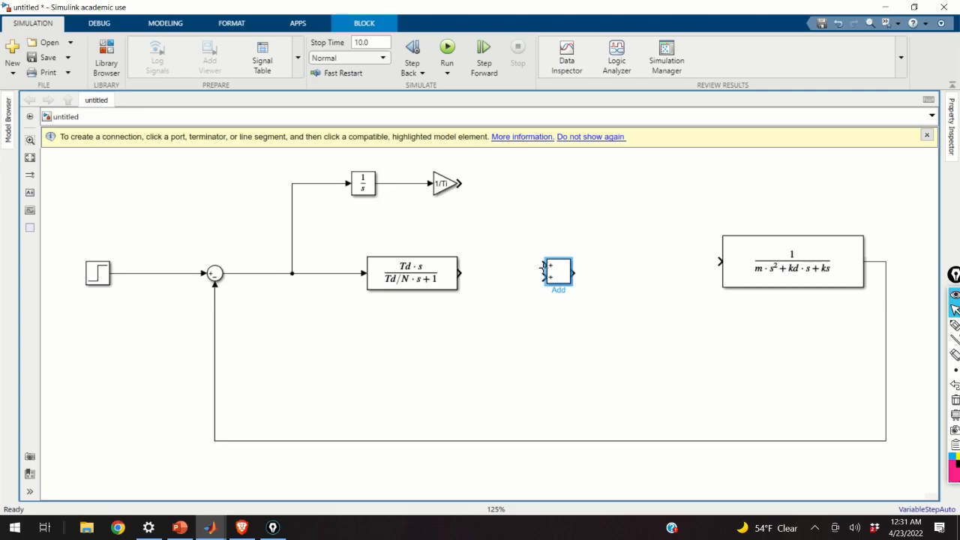
pyautogui.doubleClick(555, 273)
pyautogui.click(613, 284)
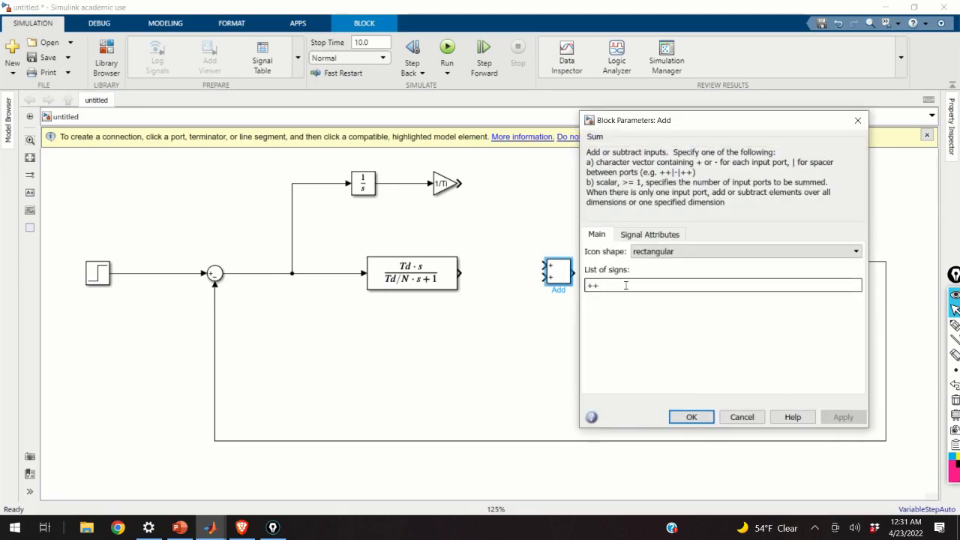
pyautogui.write('+')
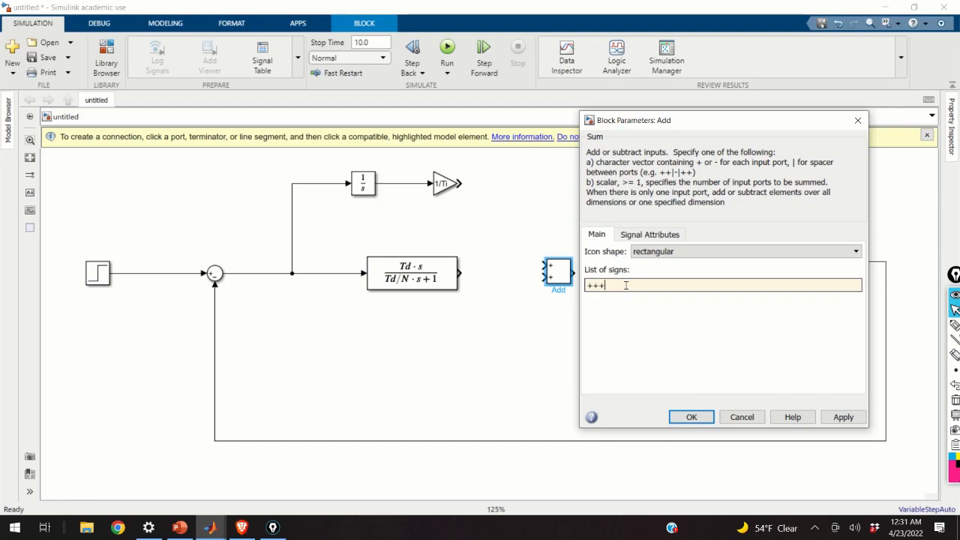
pyautogui.click(692, 417)
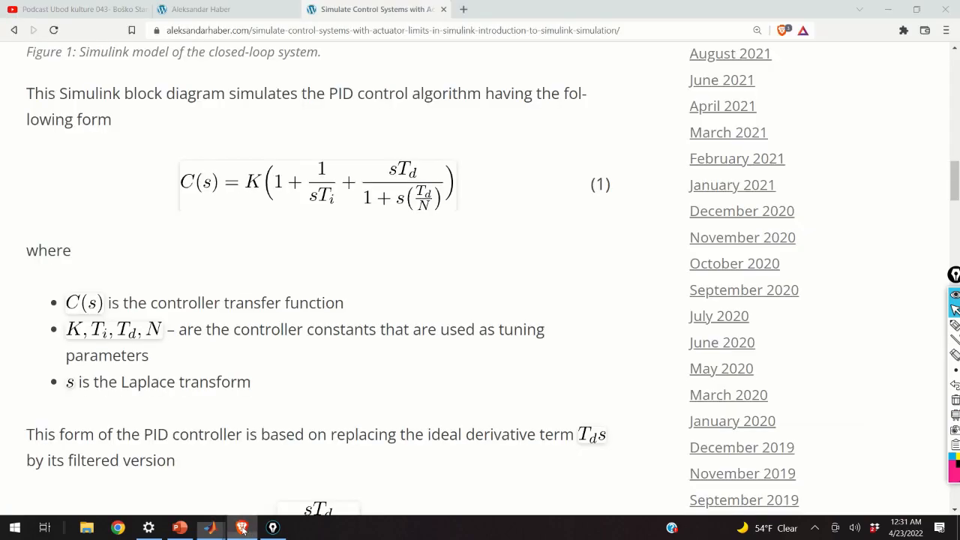
# Step: Connect the 1/Ti gain, the derivative Transfer Fcn and a proportional branch from the error line, routed beneath, to the Add block's three inputs
pyautogui.click(240, 527)
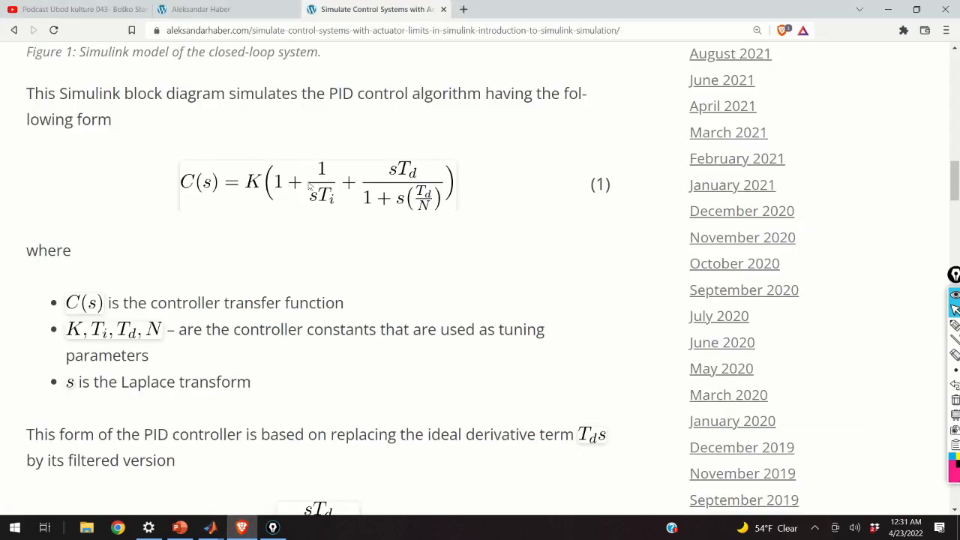
pyautogui.hotkey('alt', 'Tab')
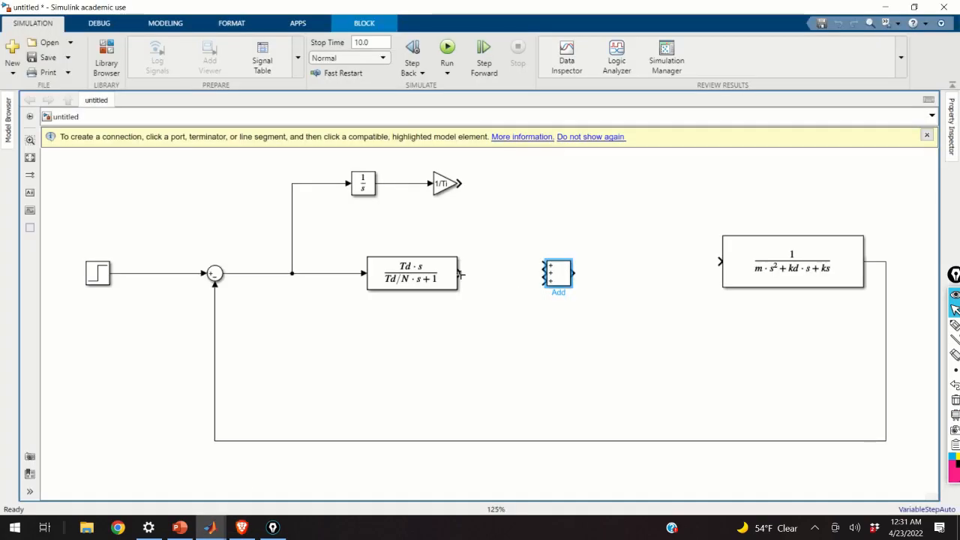
pyautogui.moveTo(460, 181)
pyautogui.mouseDown()
pyautogui.moveTo(535, 243)
pyautogui.moveTo(544, 265)
pyautogui.mouseUp()
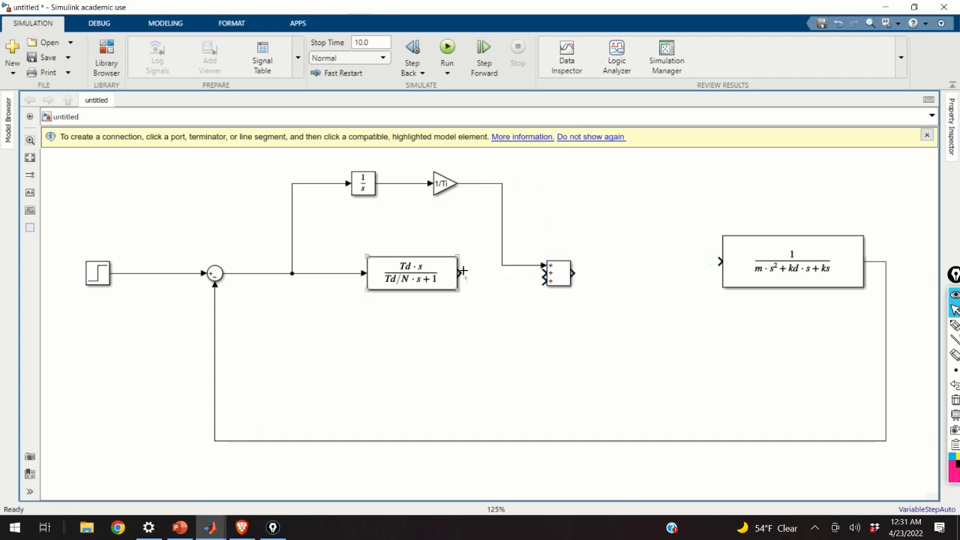
pyautogui.moveTo(463, 270); pyautogui.dragTo(544, 273)
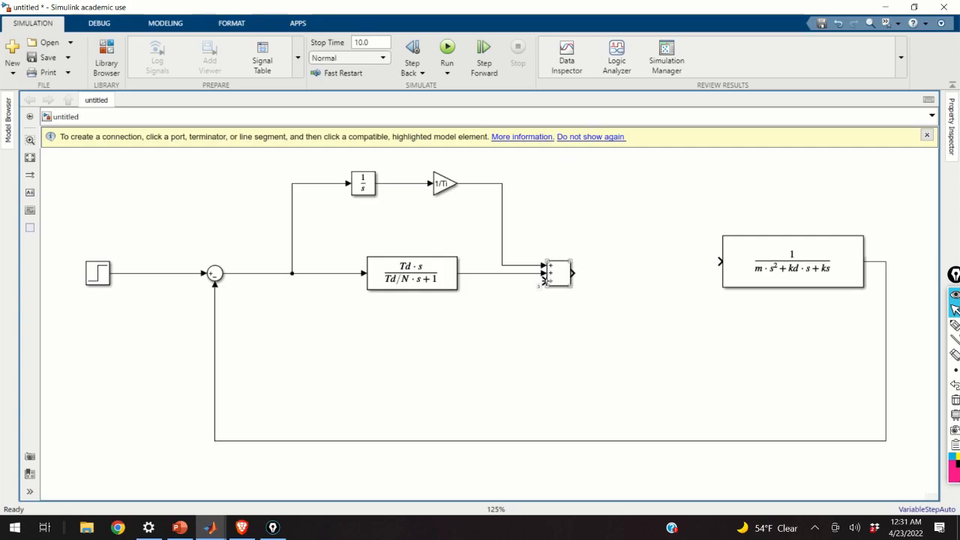
pyautogui.moveTo(545, 281); pyautogui.dragTo(292, 275)
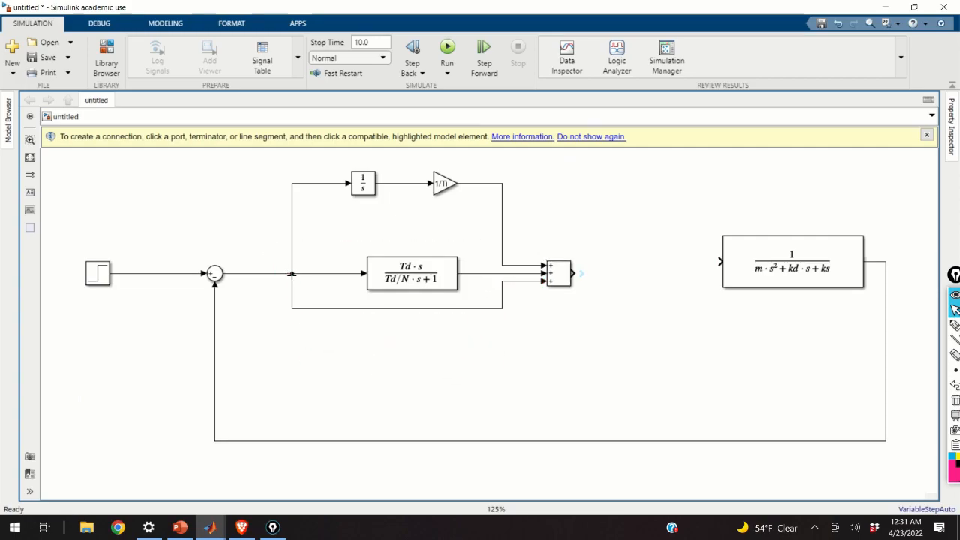
pyautogui.moveTo(437, 310); pyautogui.dragTo(442, 347)
# Step: Move the Add block closer to the derivative Transfer Fcn block and align the plant's input with the Add block's output
pyautogui.hotkey('alt', 'Tab')
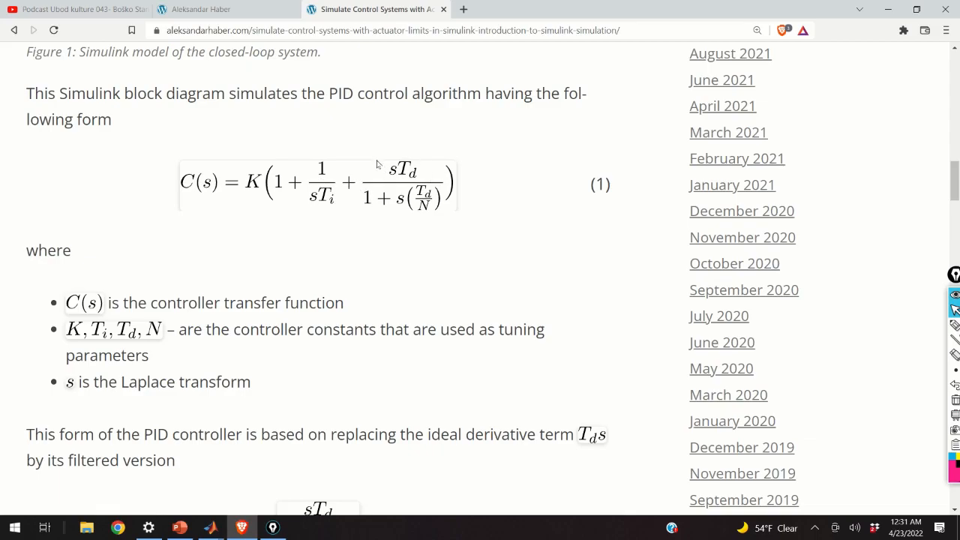
pyautogui.hotkey('alt', 'Tab')
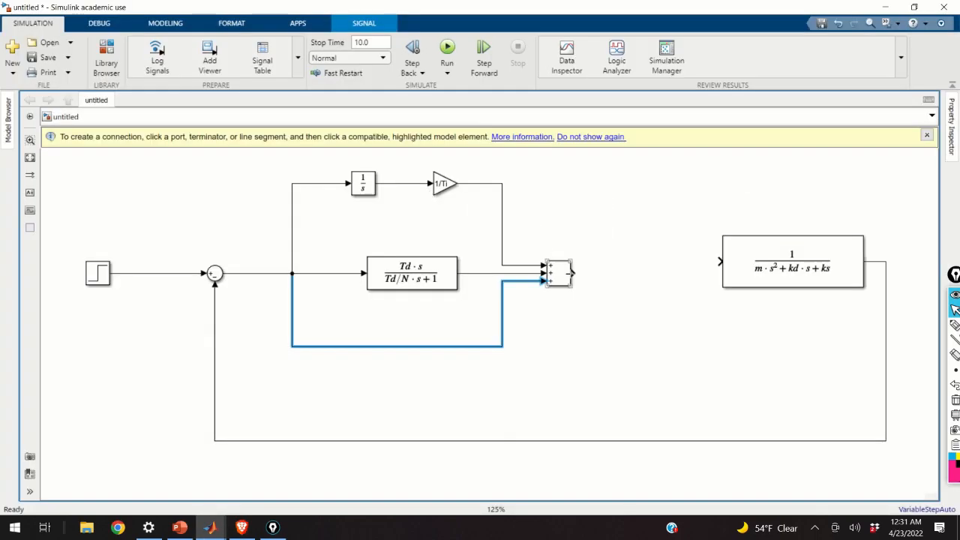
pyautogui.moveTo(557, 278); pyautogui.dragTo(512, 280)
pyautogui.click(528, 273)
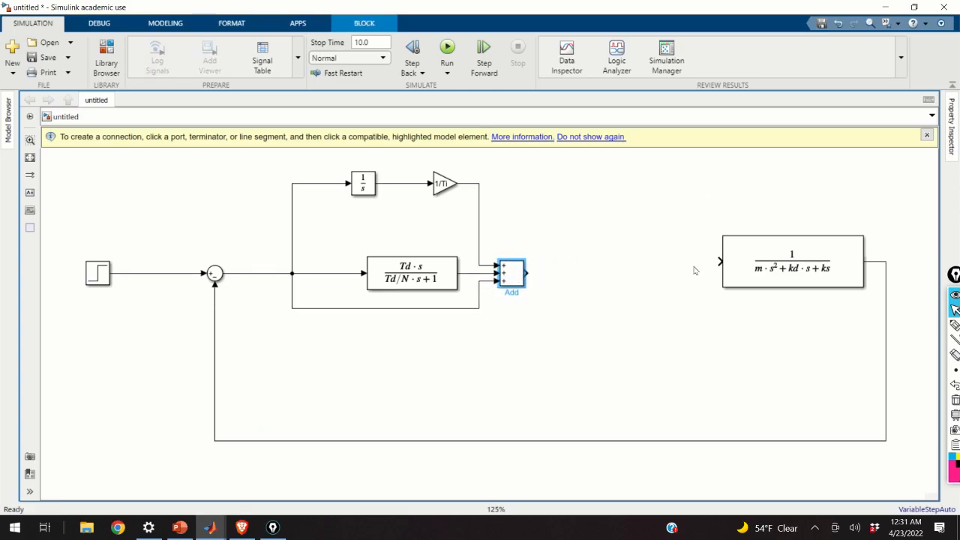
pyautogui.click(720, 262)
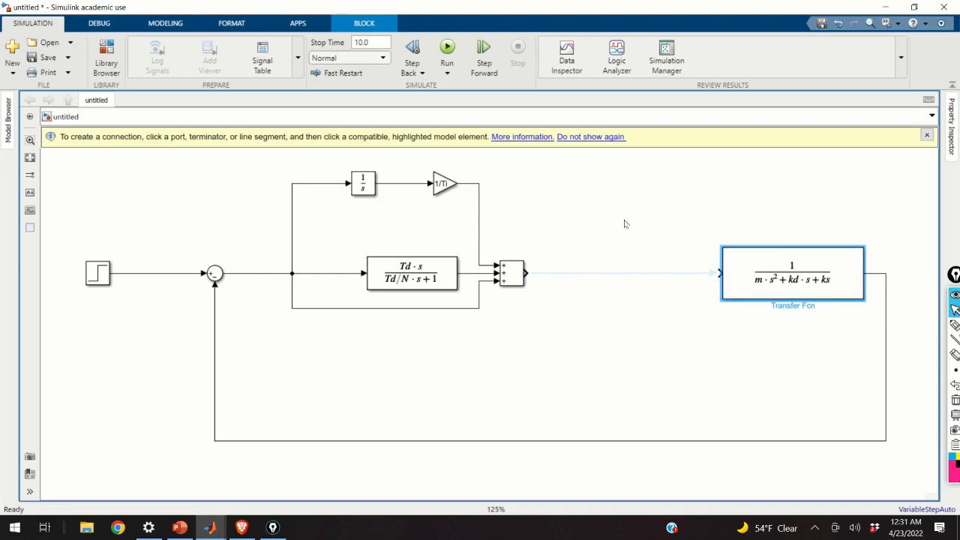
# Step: Insert a Gain block between the Add block and the plant and set its gain to K
pyautogui.click(623, 196)
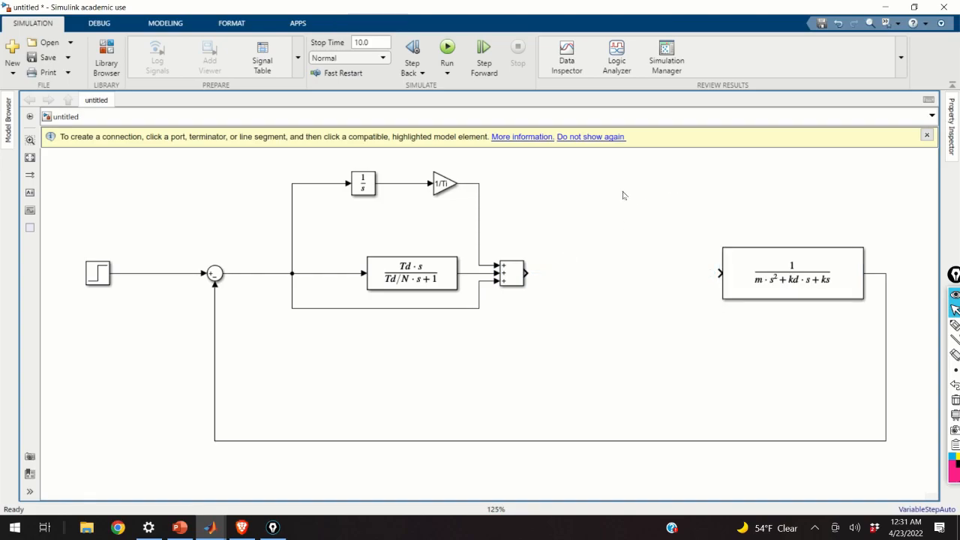
pyautogui.doubleClick(623, 196)
pyautogui.write('gain')
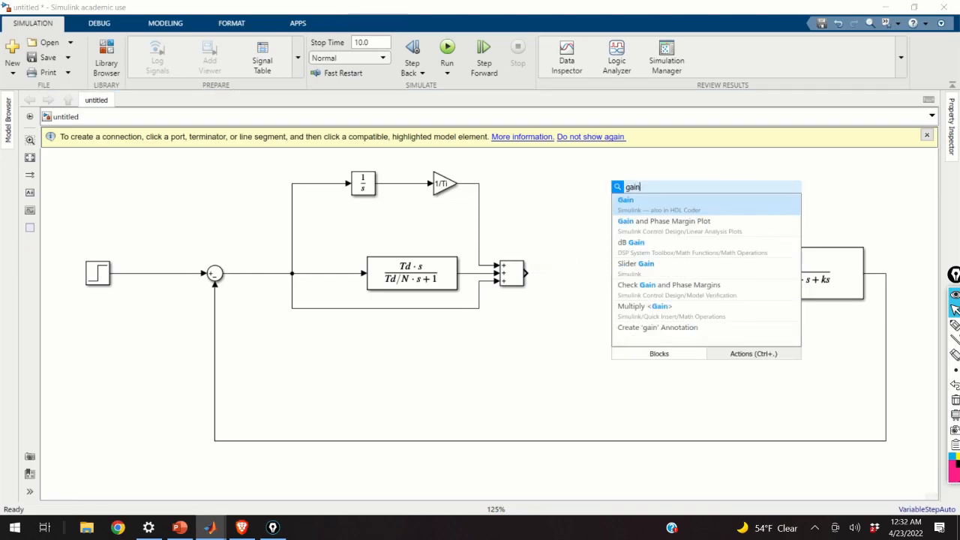
pyautogui.click(662, 207)
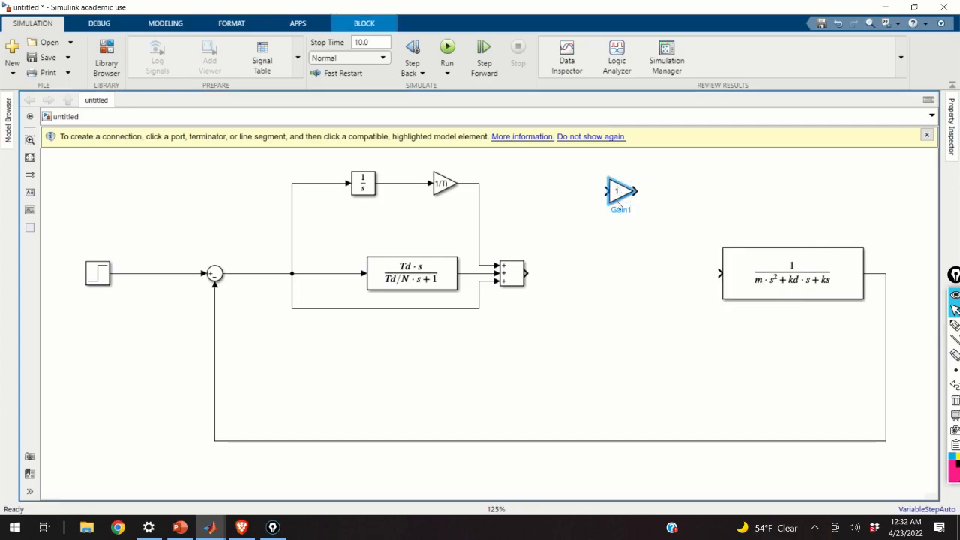
pyautogui.moveTo(615, 191); pyautogui.dragTo(577, 273)
pyautogui.doubleClick(577, 273)
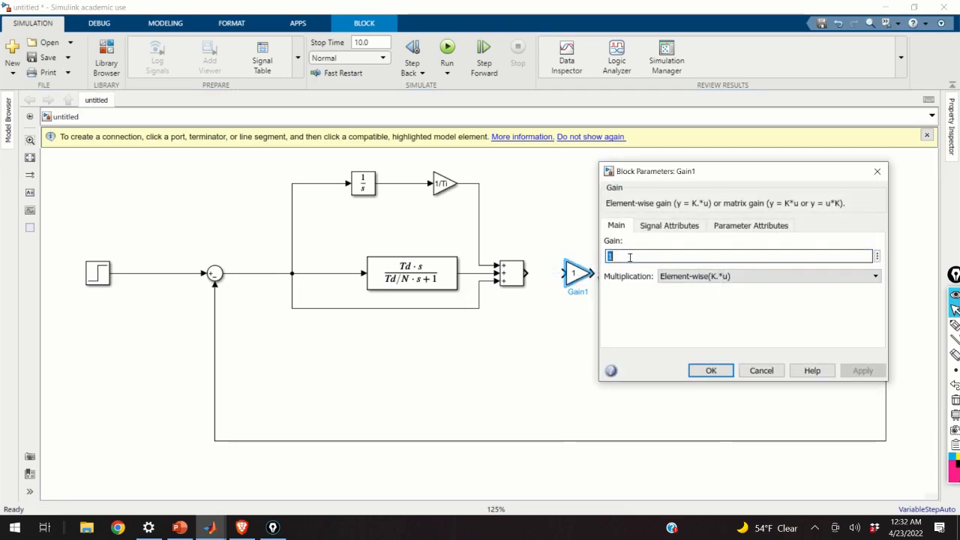
pyautogui.write('K')
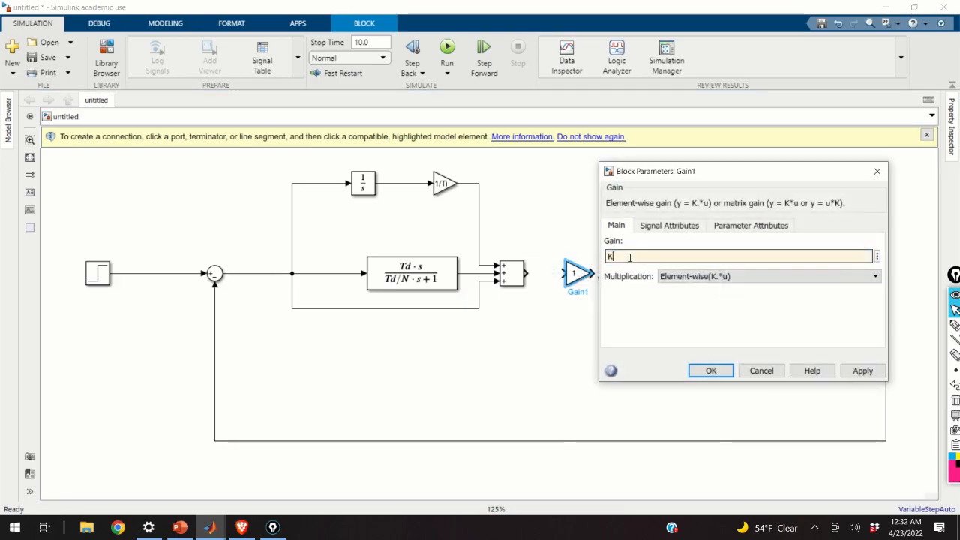
pyautogui.click(711, 371)
# Step: Check the controller parameters in the MATLAB script, and connect the Add block's output to the K gain placed close beside it
pyautogui.moveTo(210, 527)
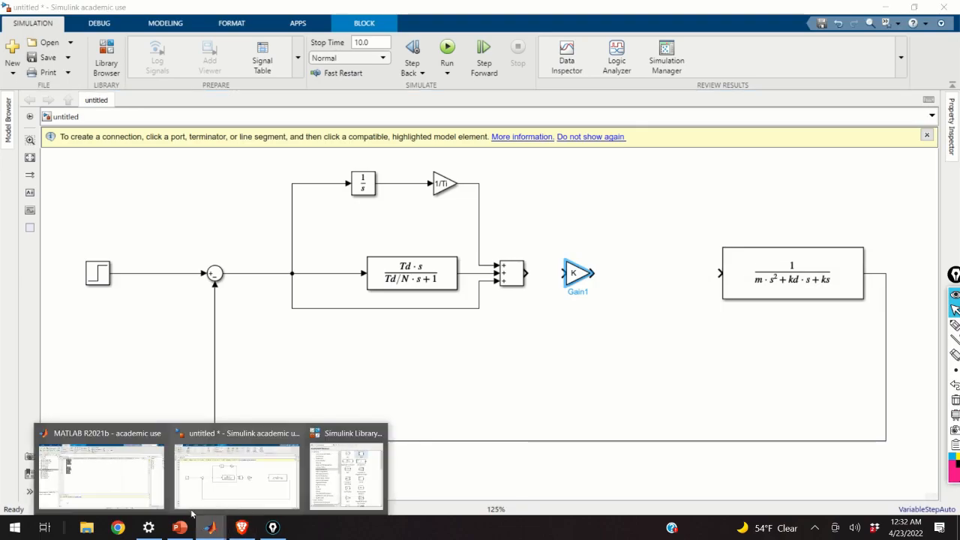
pyautogui.click(100, 473)
pyautogui.moveTo(222, 181)
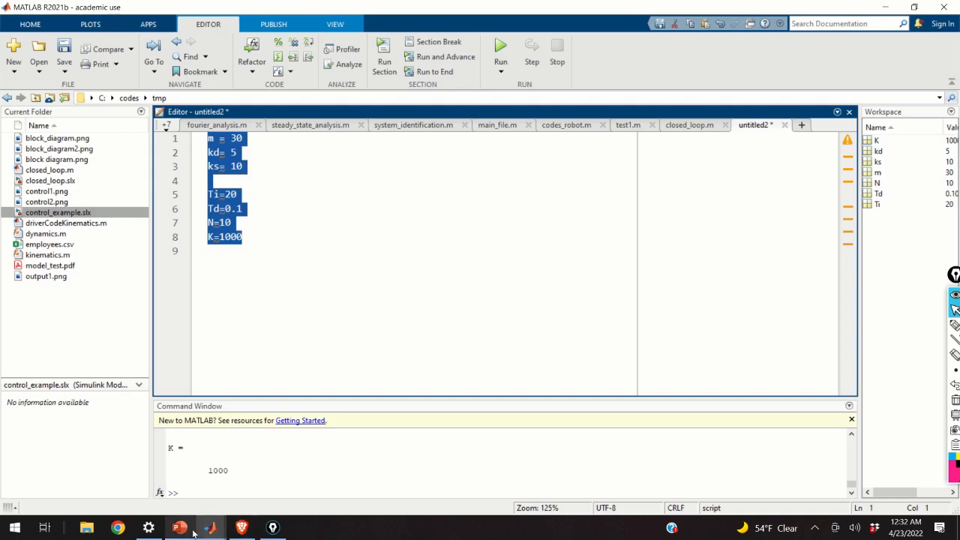
pyautogui.moveTo(210, 527)
pyautogui.click(254, 492)
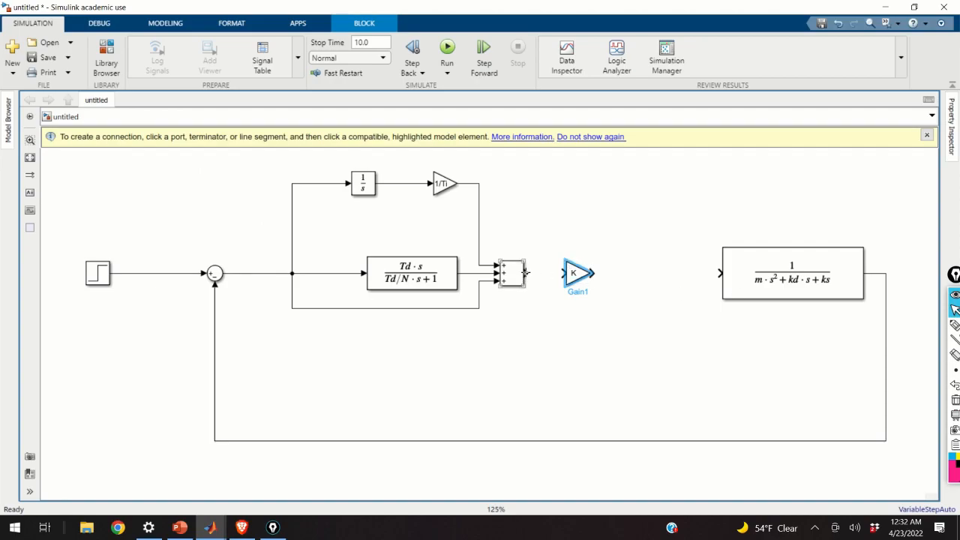
pyautogui.moveTo(527, 273); pyautogui.dragTo(562, 276)
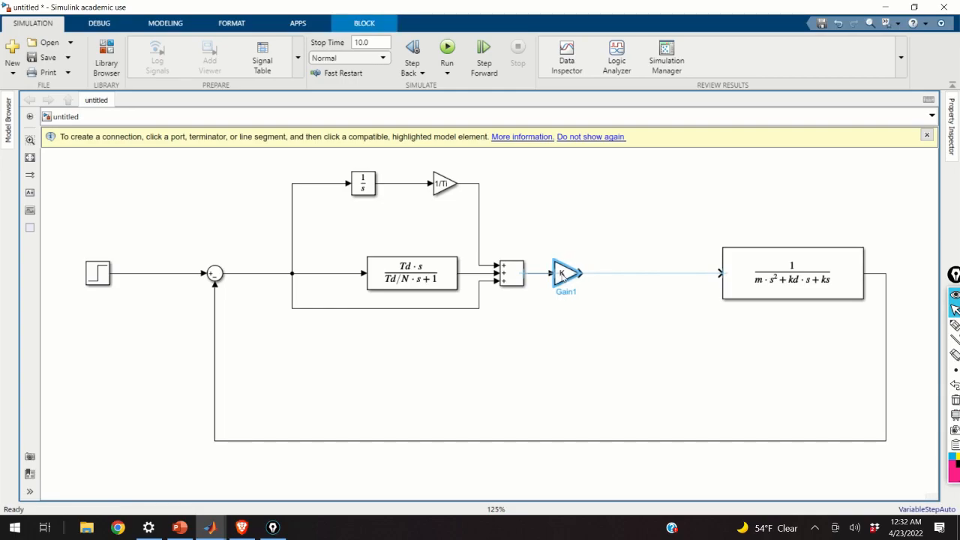
# Step: Compare the model with the article's closed-loop block diagram, examining the path from the K gain through the actuator limits to the plant
pyautogui.click(242, 527)
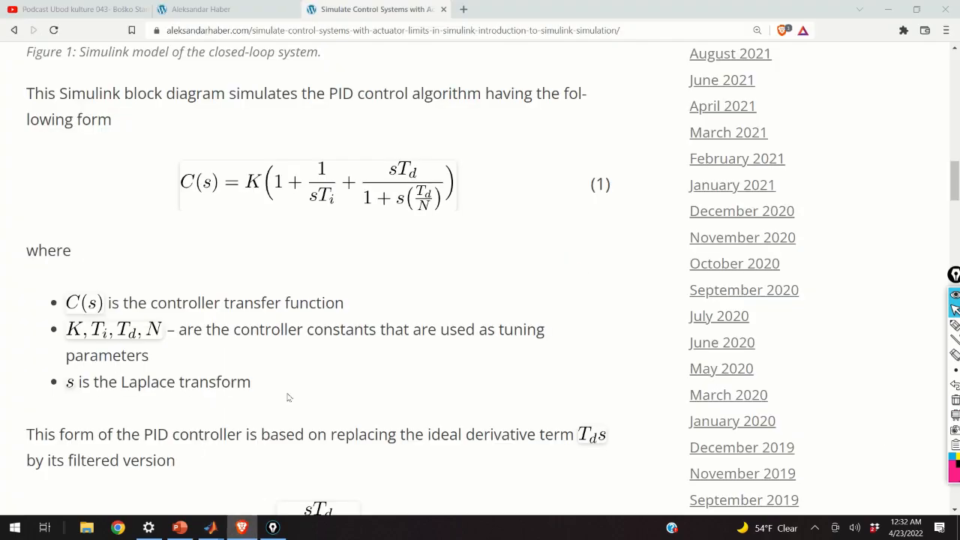
pyautogui.scroll(6, 288, 397)
pyautogui.scroll(-1, 334, 268)
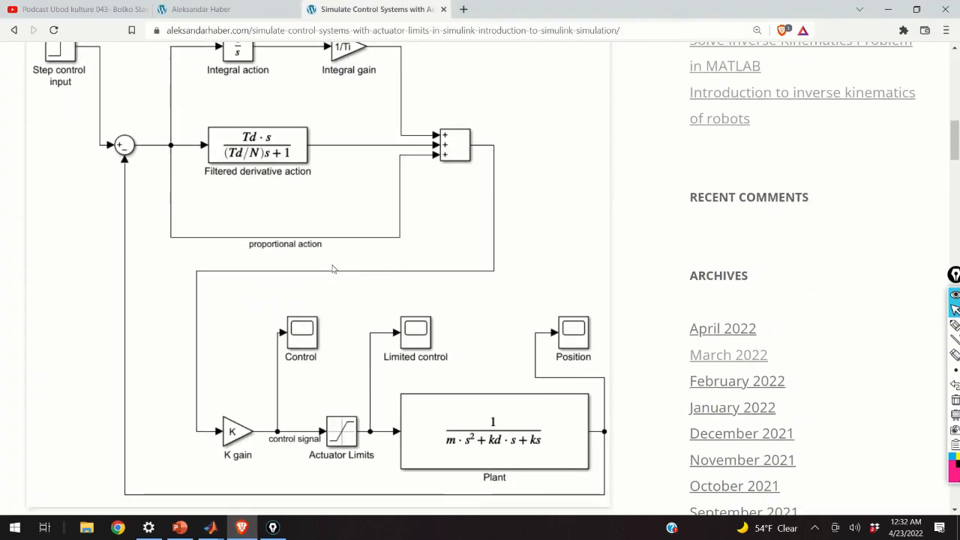
pyautogui.scroll(2, 334, 268)
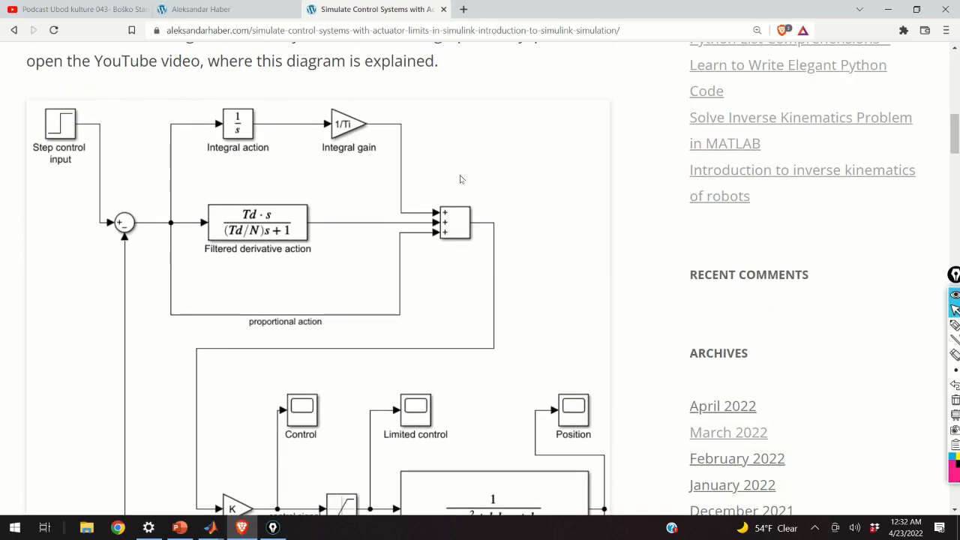
pyautogui.scroll(-5, 443, 268)
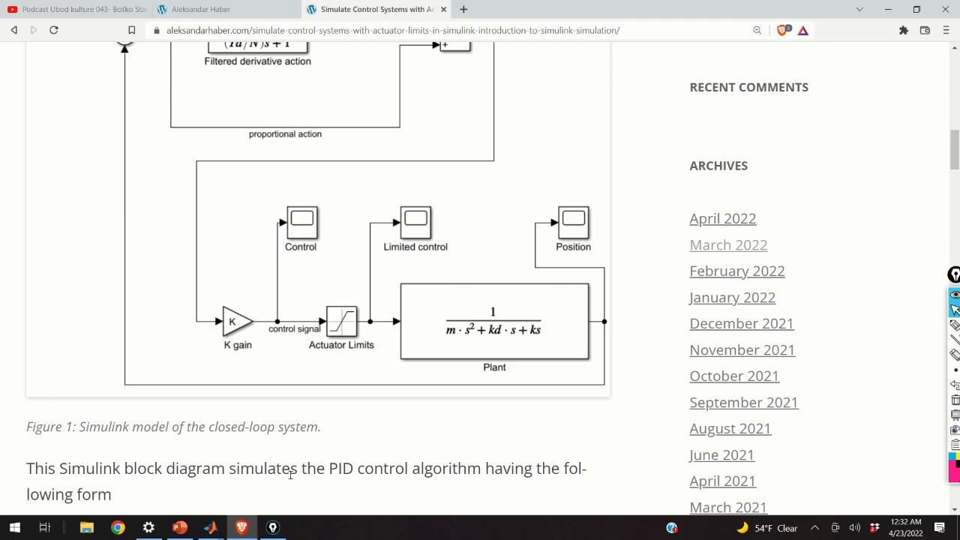
pyautogui.moveTo(271, 531)
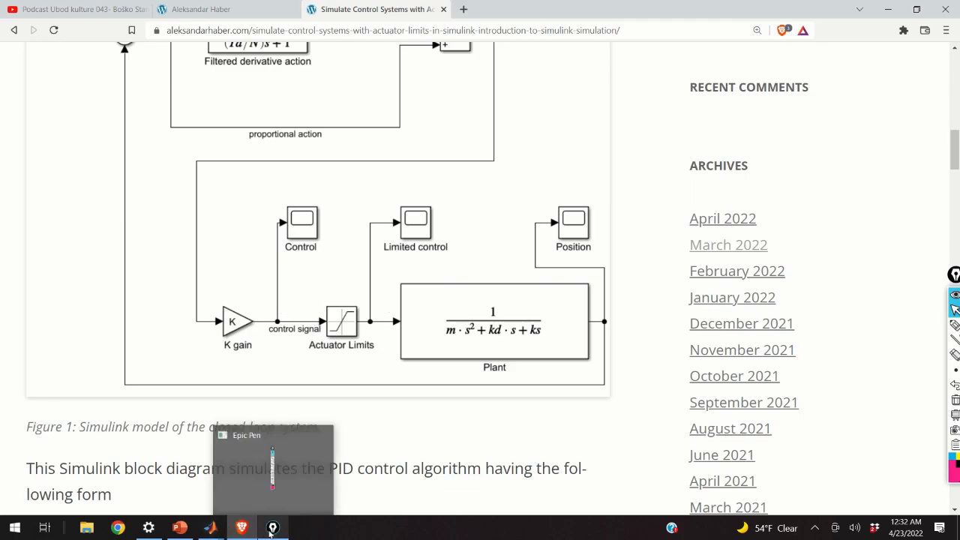
pyautogui.moveTo(210, 531)
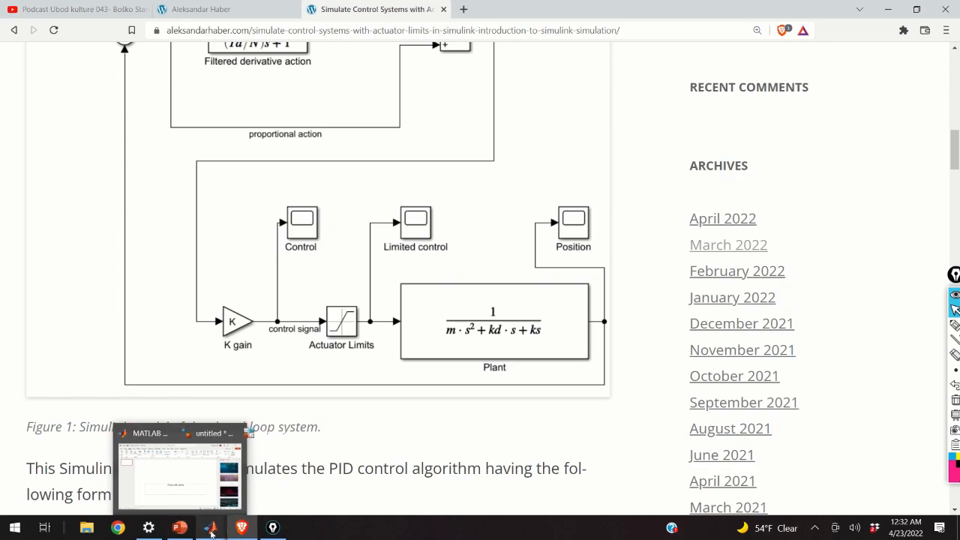
pyautogui.click(249, 480)
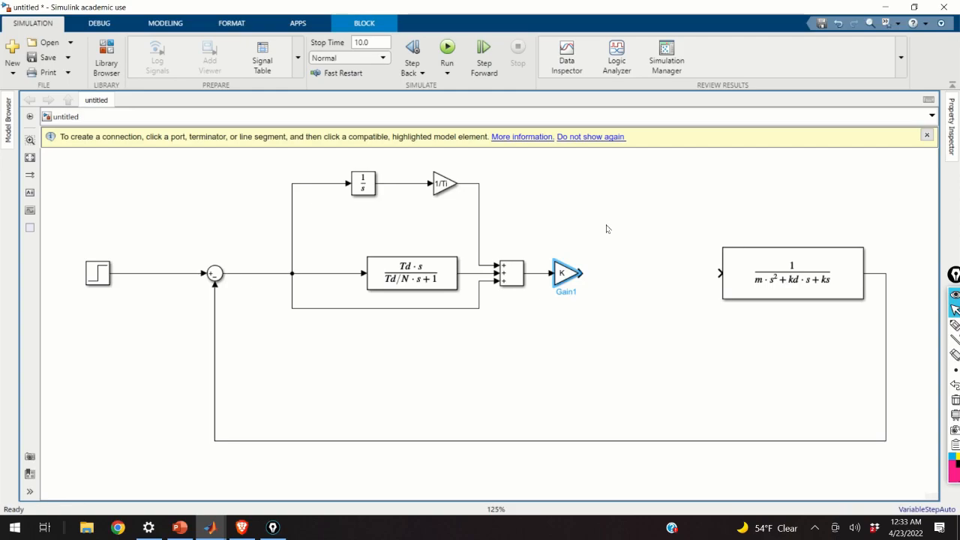
# Step: Insert a Saturation block between the K gain and the plant, in line with the K gain
pyautogui.click(623, 189)
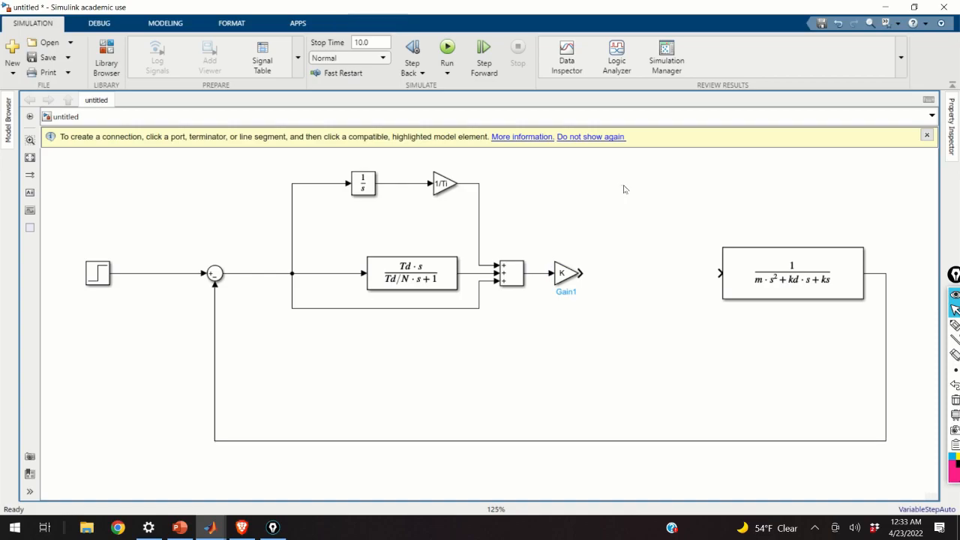
pyautogui.write('satu')
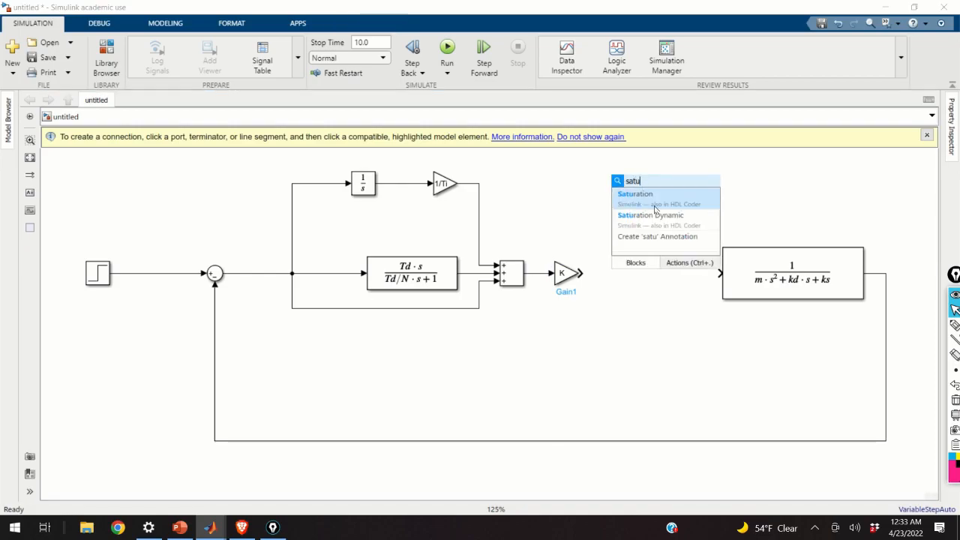
pyautogui.click(648, 195)
pyautogui.moveTo(629, 193); pyautogui.dragTo(632, 272)
# Step: Set the Saturation block's upper limit to 50 and lower limit to -50
pyautogui.doubleClick(632, 273)
pyautogui.click(714, 259)
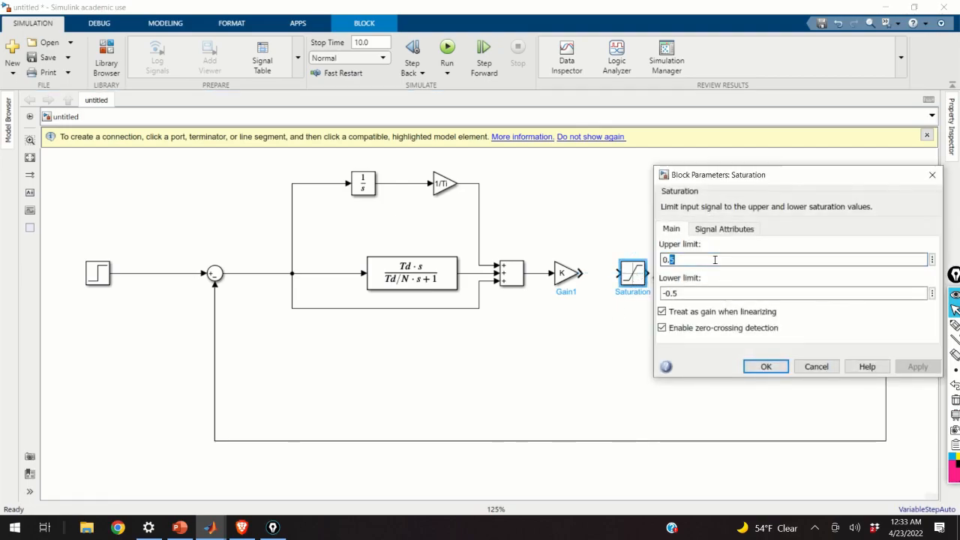
pyautogui.doubleClick(717, 259)
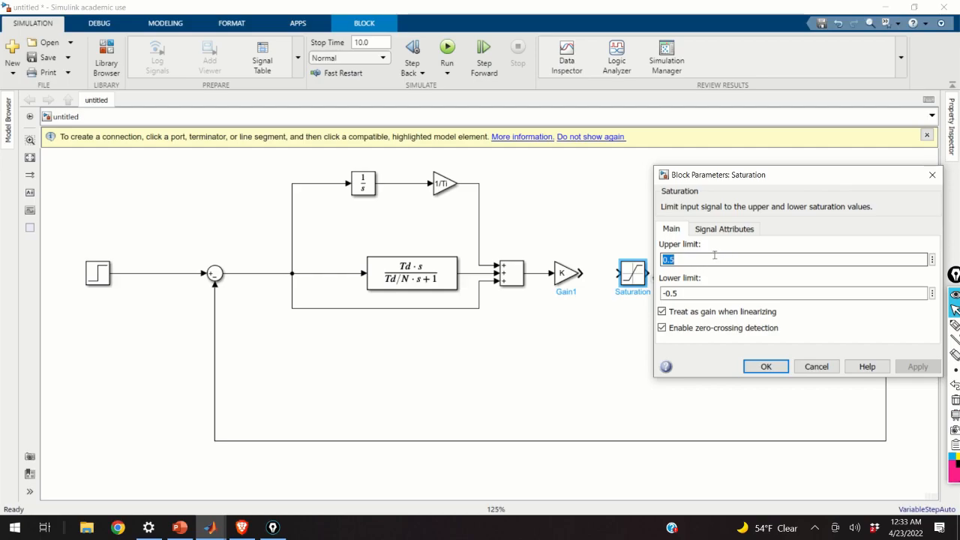
pyautogui.write('50')
pyautogui.click(693, 292)
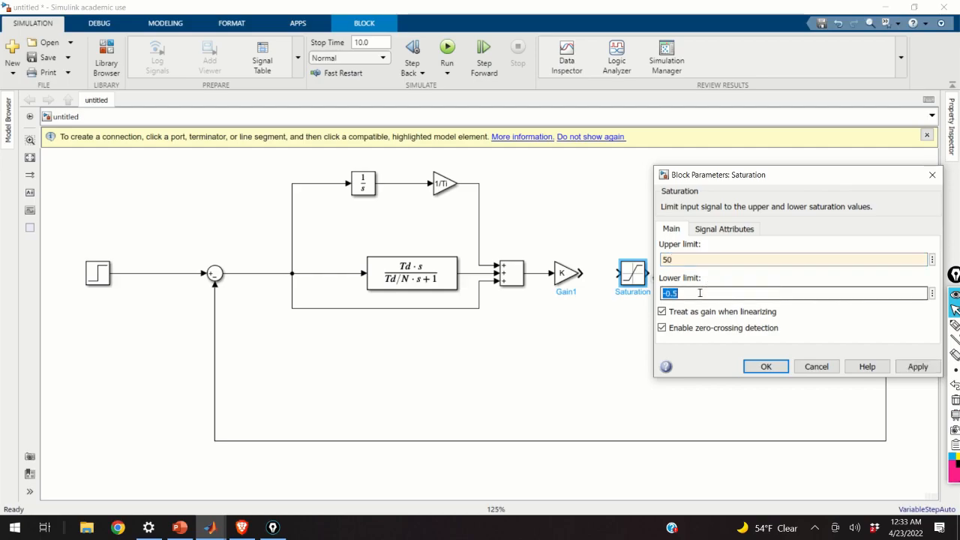
pyautogui.doubleClick(694, 291)
pyautogui.hotkey('ctrl', 'a')
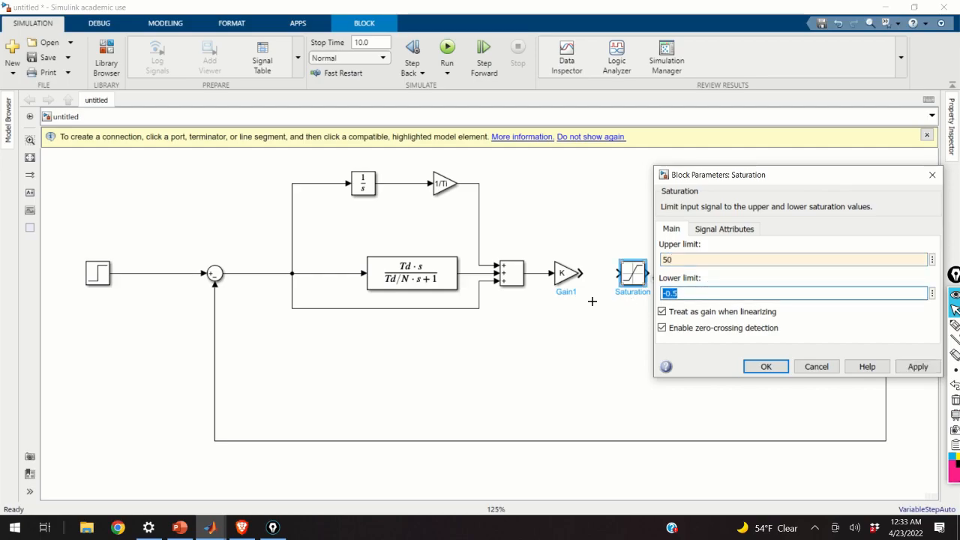
pyautogui.write('50')
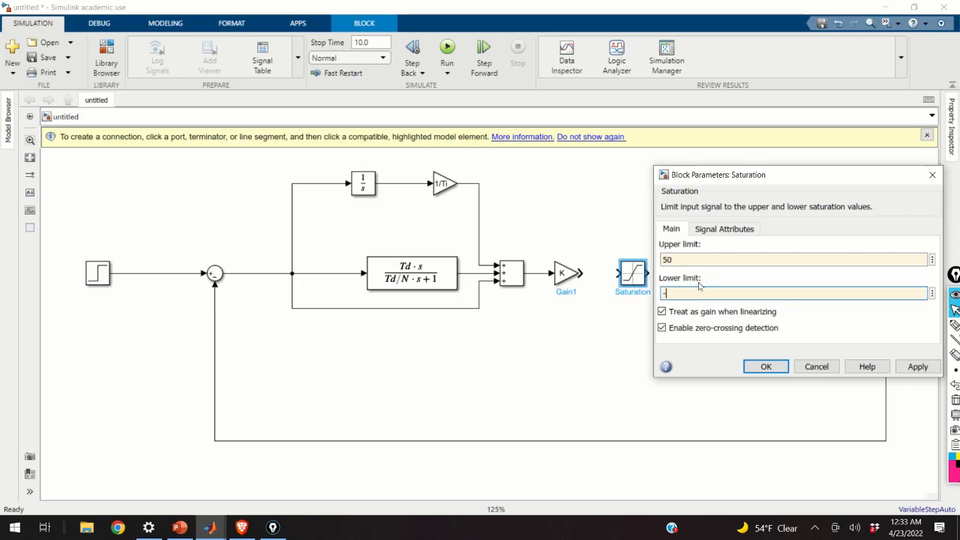
pyautogui.write('50')
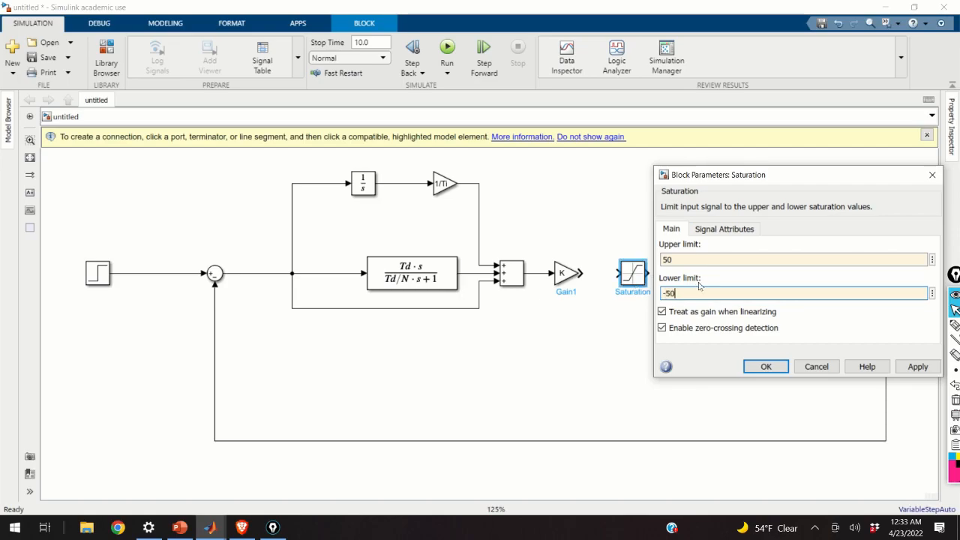
pyautogui.click(766, 367)
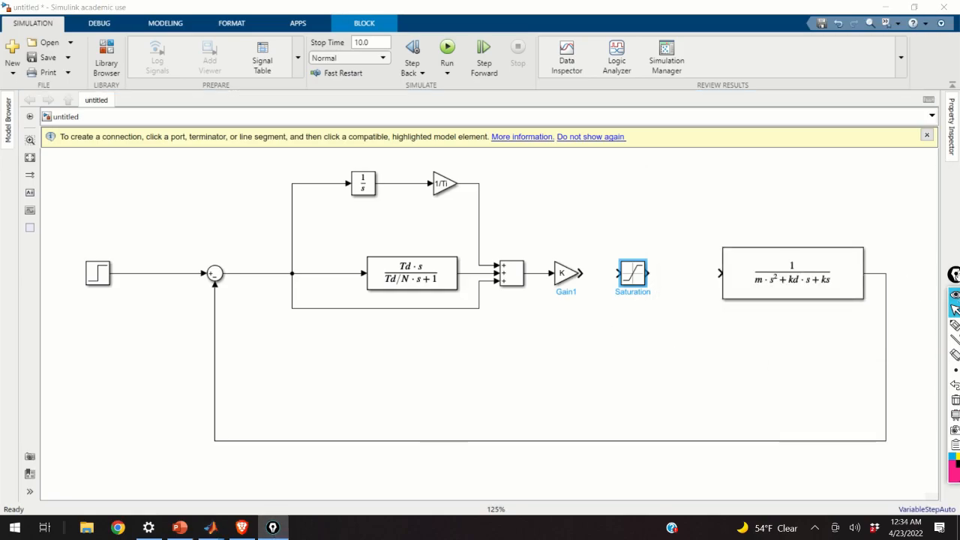
# Step: Sketch a saturation curve with u and y axes below the Saturation block using the annotation pen, and clear the drawing
pyautogui.moveTo(954, 274)
pyautogui.mouseDown()
pyautogui.moveTo(872, 264)
pyautogui.moveTo(832, 182)
pyautogui.mouseUp()
pyautogui.click(832, 233)
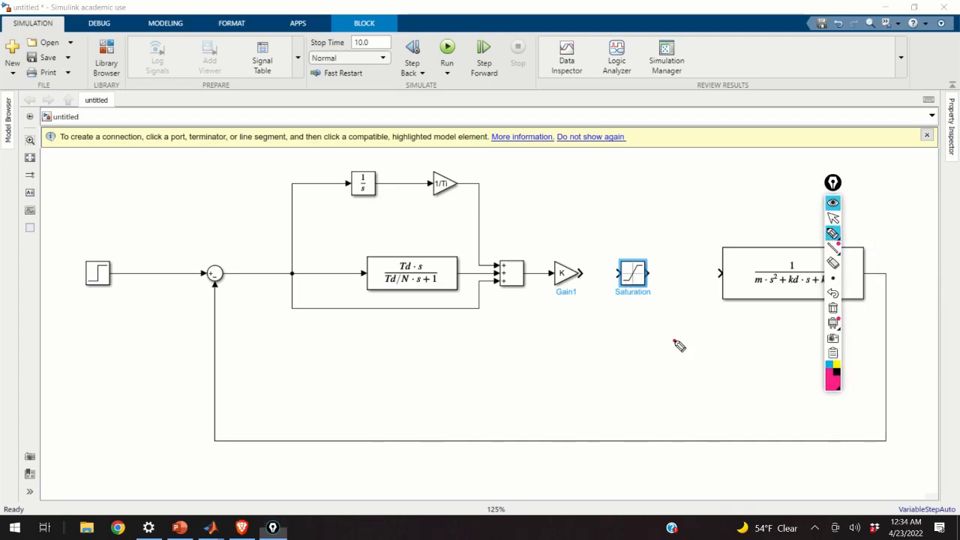
pyautogui.moveTo(675, 341)
pyautogui.mouseDown()
pyautogui.moveTo(605, 436)
pyautogui.moveTo(503, 434)
pyautogui.mouseUp()
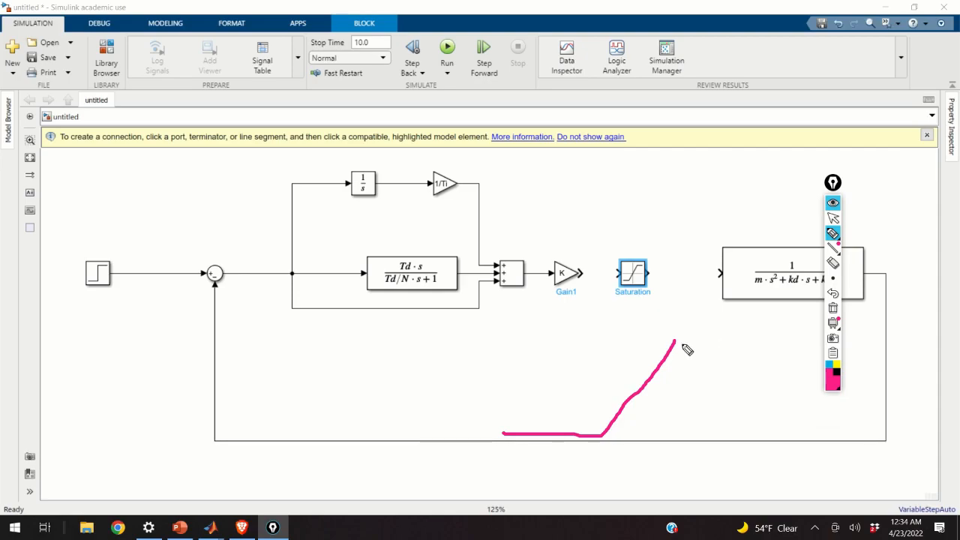
pyautogui.moveTo(681, 345); pyautogui.dragTo(765, 336)
pyautogui.moveTo(474, 374)
pyautogui.mouseDown()
pyautogui.moveTo(783, 381)
pyautogui.moveTo(788, 409)
pyautogui.moveTo(805, 406)
pyautogui.mouseUp()
pyautogui.moveTo(644, 305)
pyautogui.mouseDown()
pyautogui.moveTo(657, 394)
pyautogui.moveTo(645, 445)
pyautogui.mouseUp()
pyautogui.moveTo(638, 318)
pyautogui.mouseDown()
pyautogui.moveTo(644, 303)
pyautogui.moveTo(653, 317)
pyautogui.moveTo(623, 303)
pyautogui.moveTo(615, 327)
pyautogui.mouseUp()
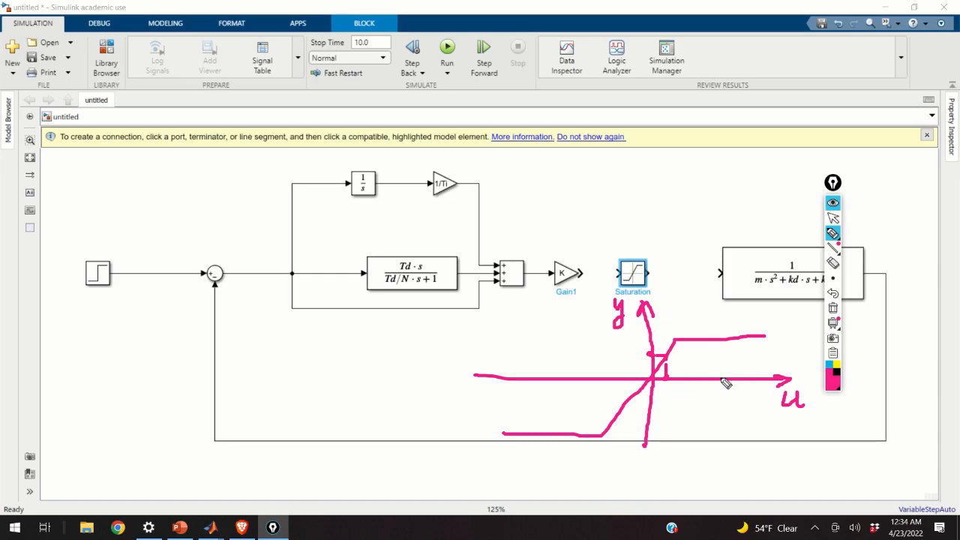
pyautogui.moveTo(724, 379); pyautogui.dragTo(724, 338)
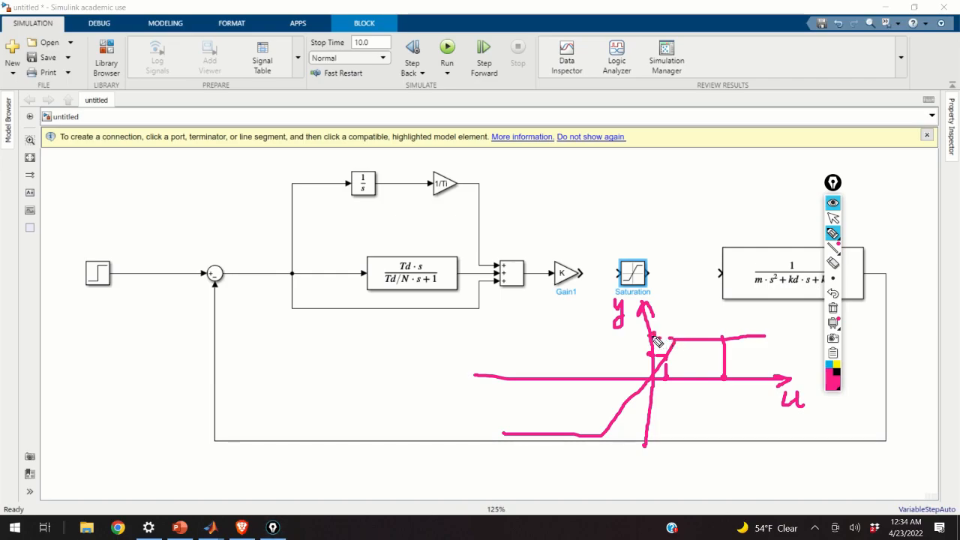
pyautogui.click(832, 279)
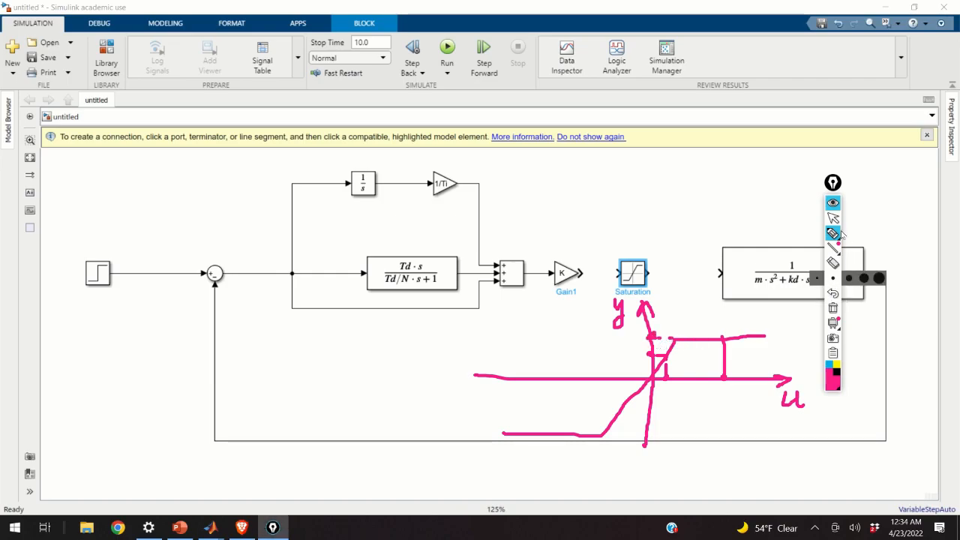
pyautogui.click(833, 309)
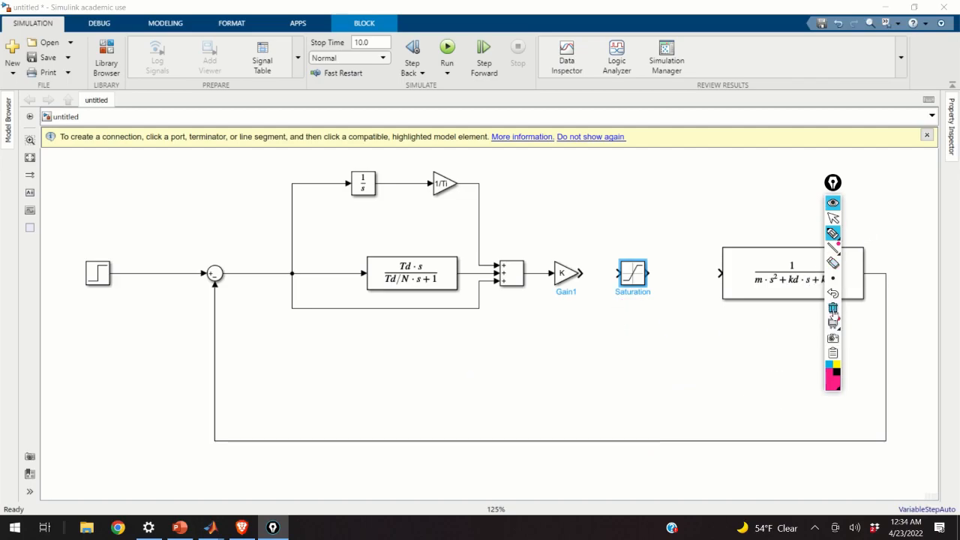
pyautogui.click(833, 218)
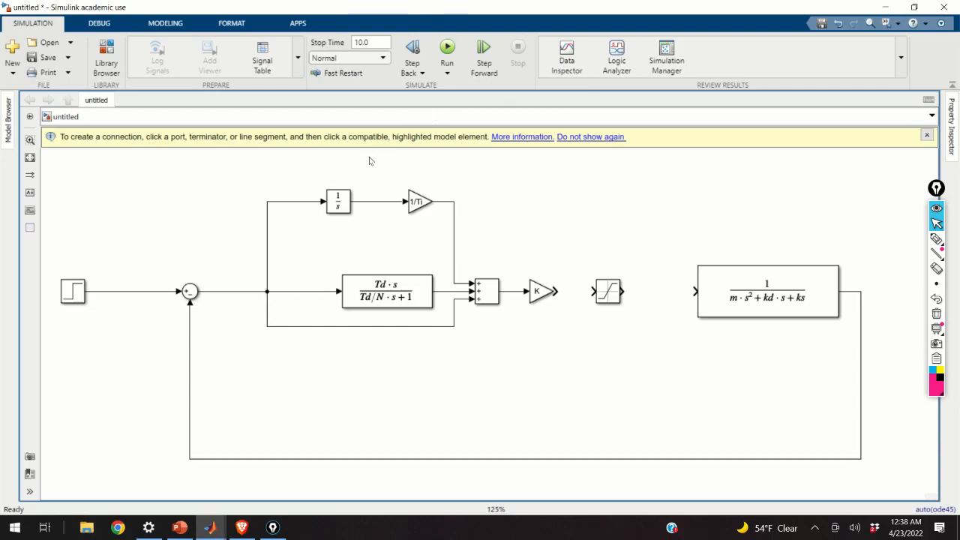
# Step: Connect the K gain's output to the Saturation block, and the Saturation block's output to the plant's input
pyautogui.click(537, 292)
pyautogui.click(555, 291)
pyautogui.click(594, 291)
pyautogui.click(621, 291)
pyautogui.click(696, 293)
# Step: Rename the Saturation block as "Actuator saturation"
pyautogui.click(608, 298)
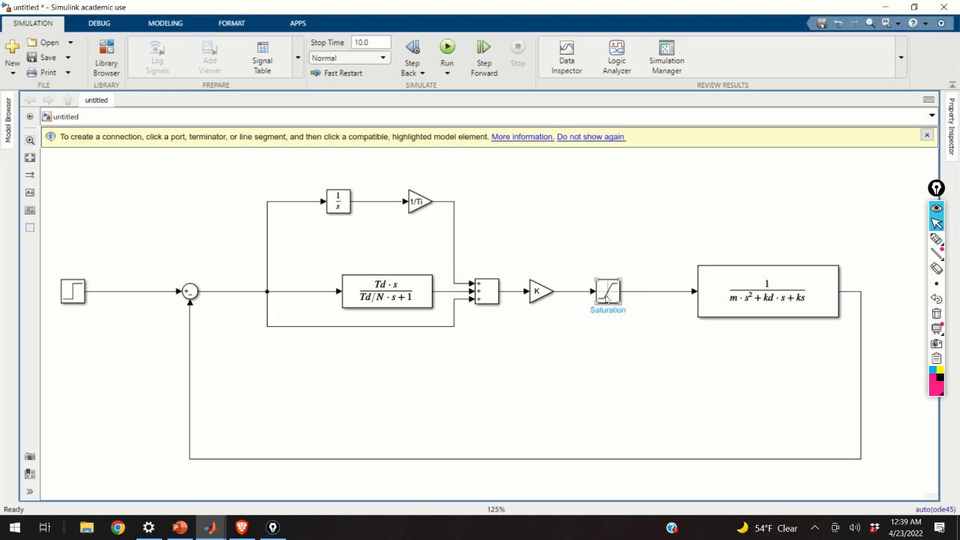
pyautogui.click(605, 298)
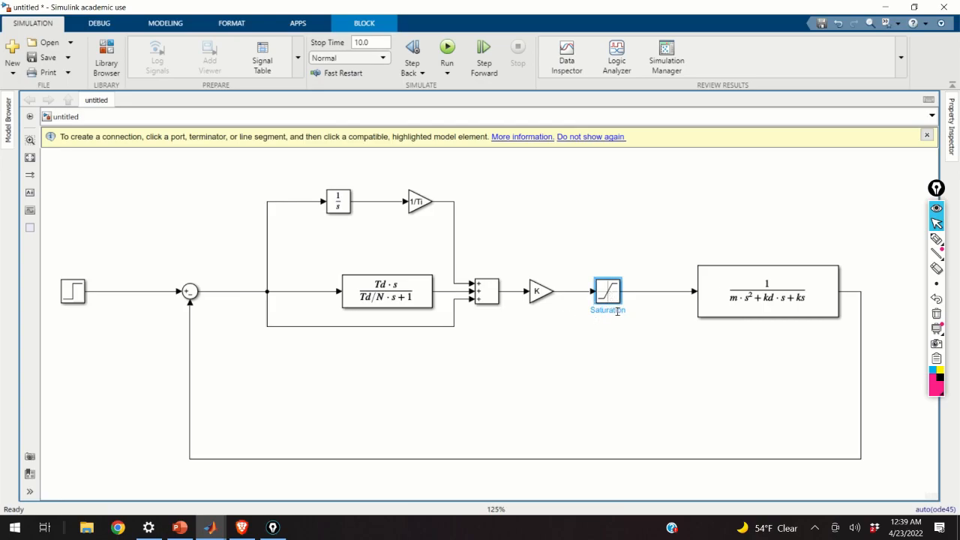
pyautogui.click(627, 312)
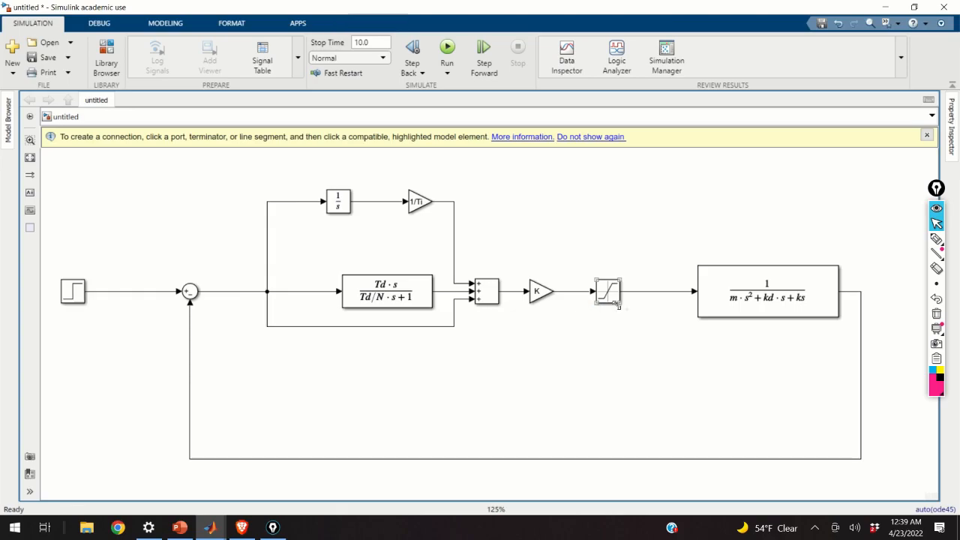
pyautogui.click(604, 299)
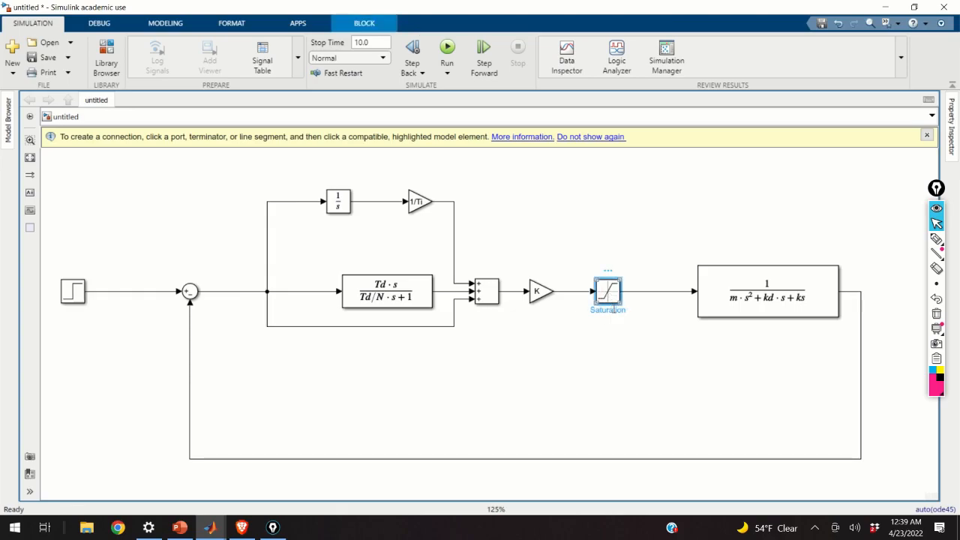
pyautogui.click(634, 305)
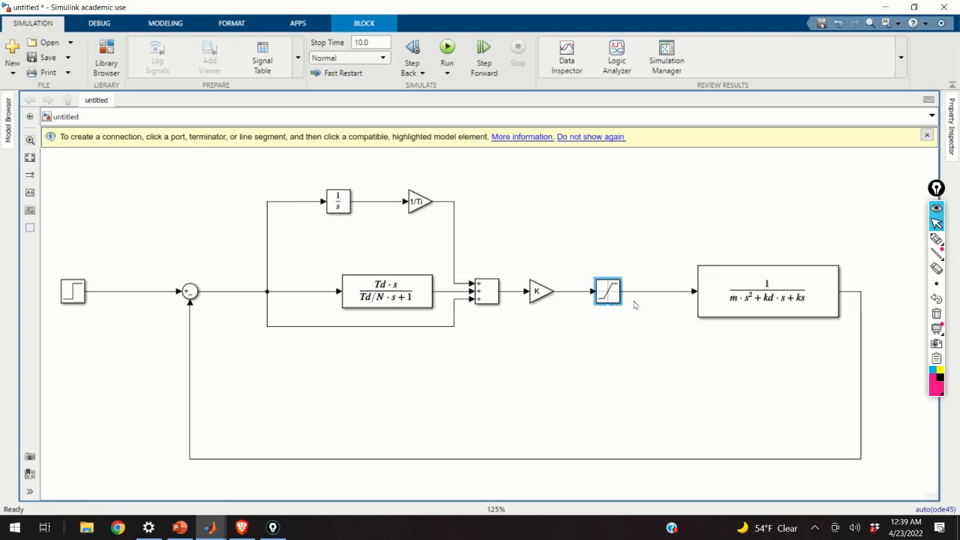
pyautogui.write('Te')
pyautogui.press('BackSpace')
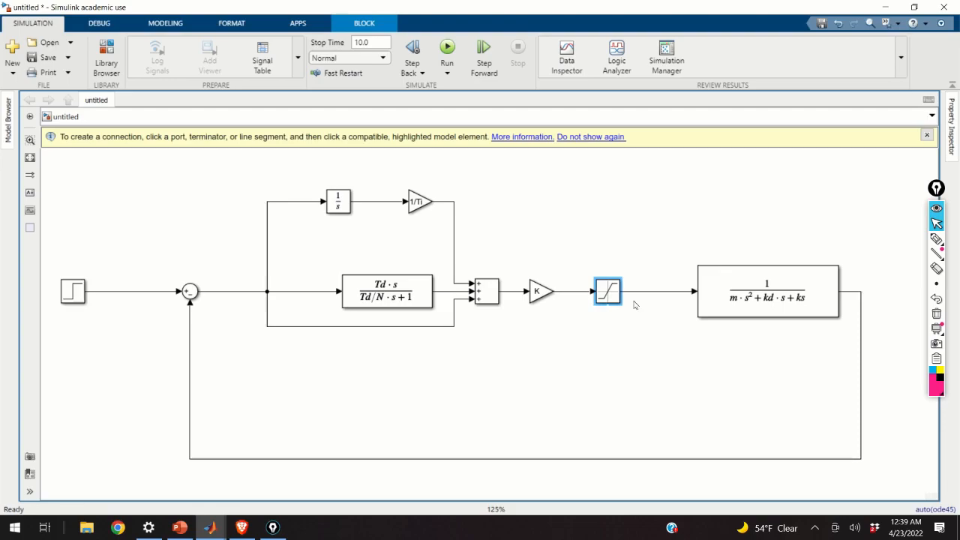
pyautogui.write('Satura')
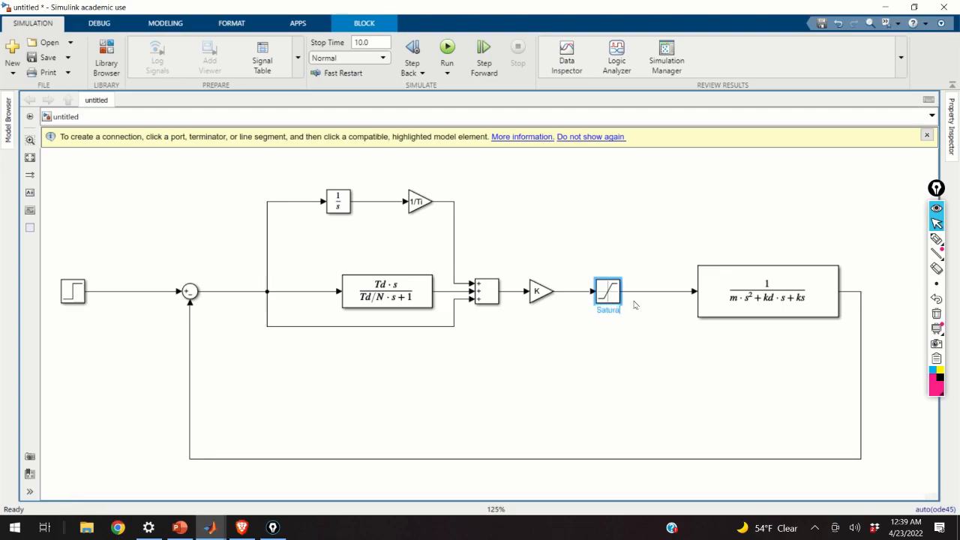
pyautogui.press('BackSpace')
pyautogui.press('BackSpace')
pyautogui.press('BackSpace')
pyautogui.press('BackSpace')
pyautogui.press('BackSpace')
pyautogui.press('BackSpace')
pyautogui.press('BackSpace')
pyautogui.press('BackSpace')
pyautogui.press('BackSpace')
pyautogui.press('BackSpace')
pyautogui.write('Ac')
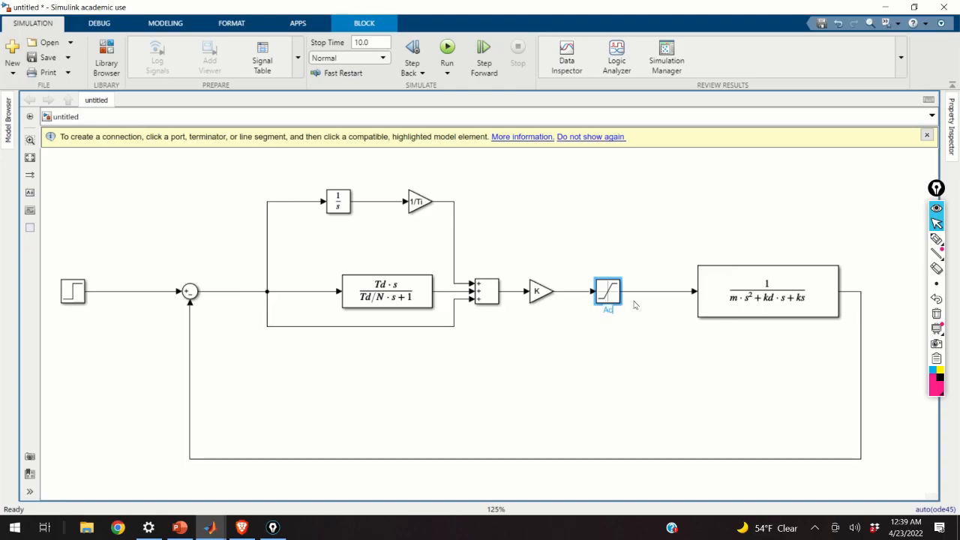
pyautogui.write('tuator saturation')
pyautogui.press('Return')
# Step: Rename the plant's transfer function block as "Mass-spring-damper system"
pyautogui.click(750, 315)
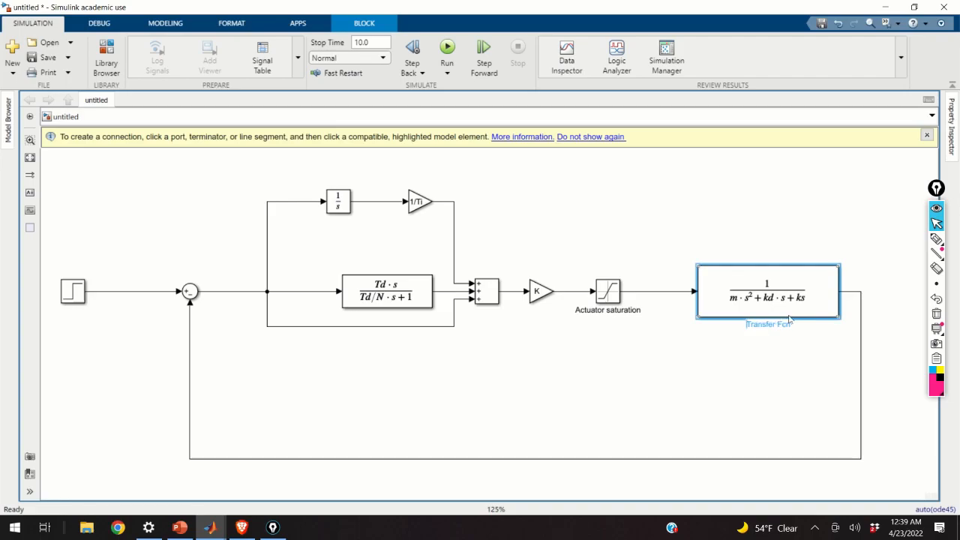
pyautogui.write('Plan')
pyautogui.press('BackSpace')
pyautogui.press('BackSpace')
pyautogui.press('BackSpace')
pyautogui.press('BackSpace')
pyautogui.press('BackSpace')
pyautogui.write('Mass-spring-damper system')
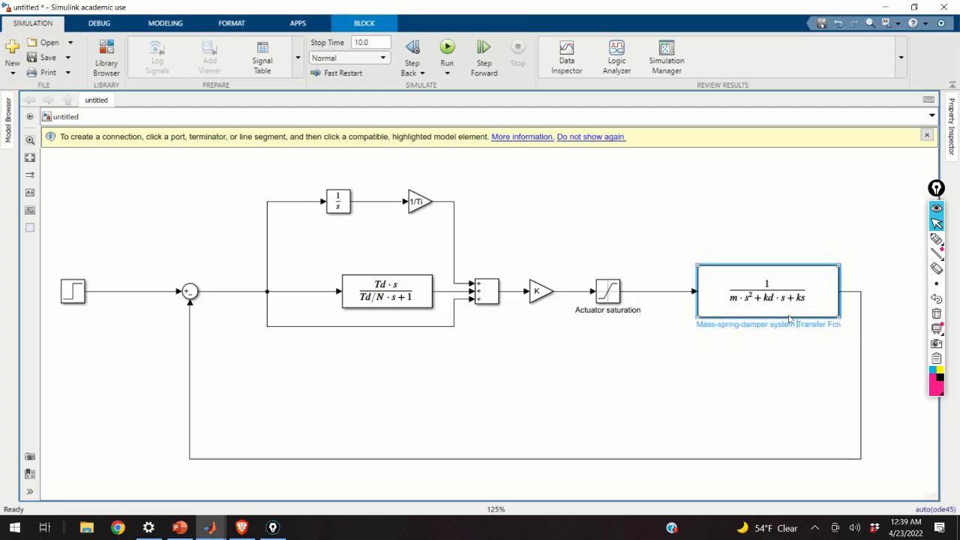
pyautogui.click(813, 345)
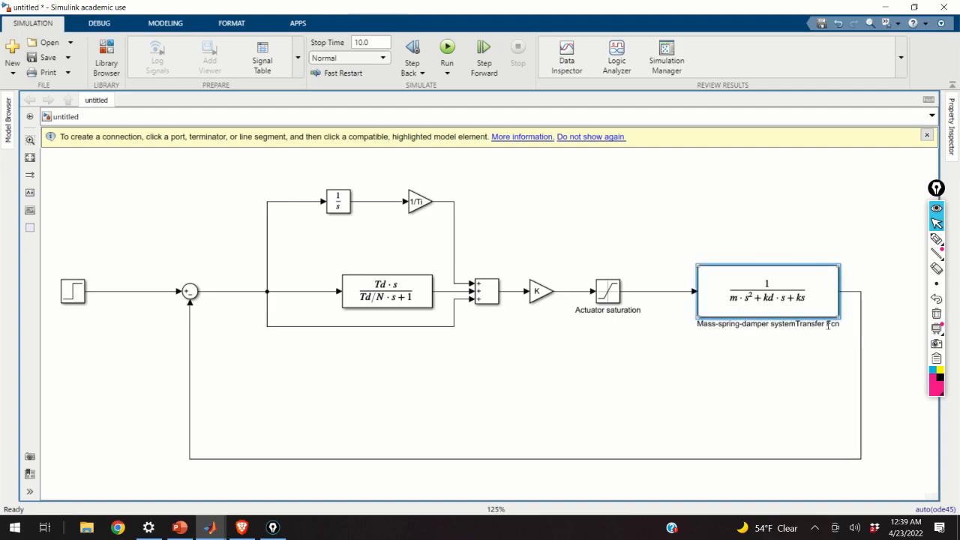
pyautogui.click(838, 323)
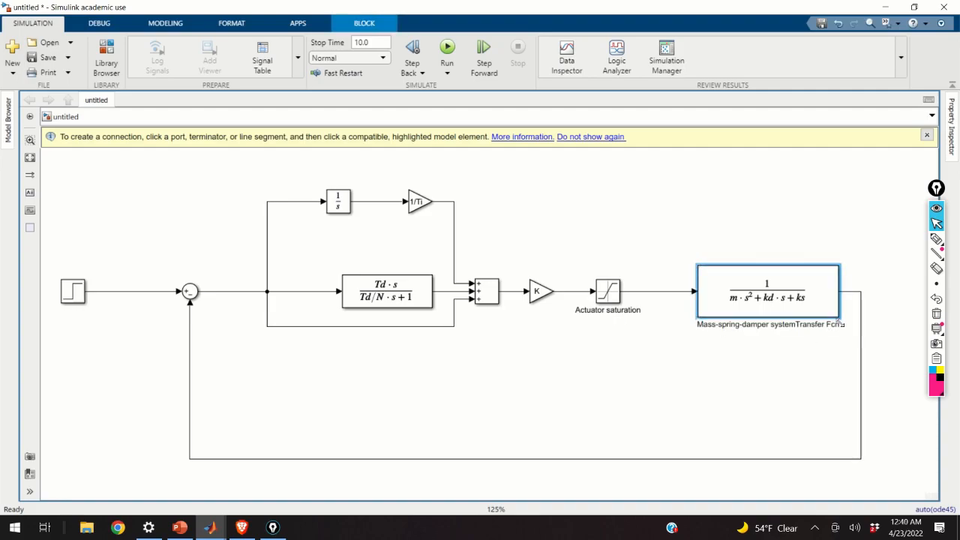
pyautogui.click(798, 324)
pyautogui.press('Delete')
pyautogui.hotkey('ctrl', 'z')
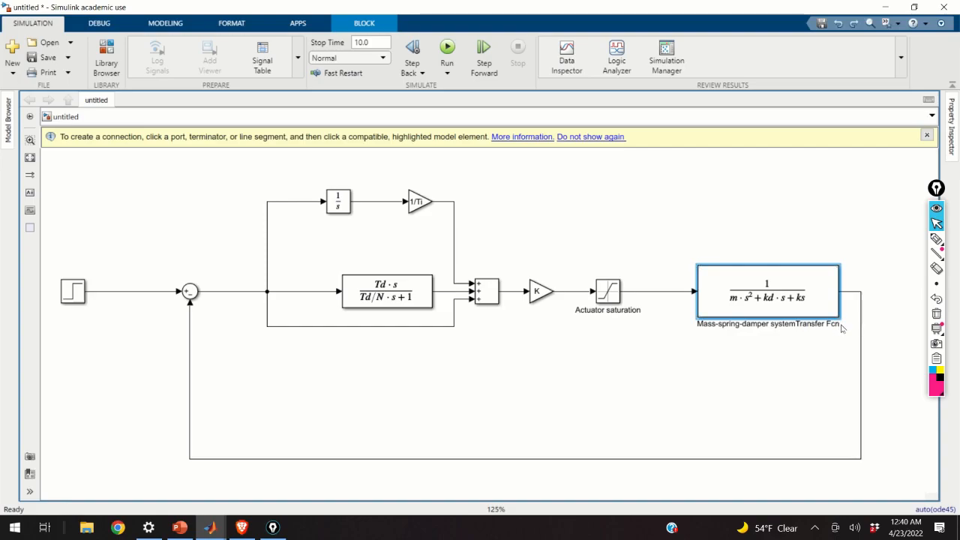
pyautogui.click(841, 325)
pyautogui.press('BackSpace')
pyautogui.press('BackSpace')
pyautogui.press('BackSpace')
pyautogui.press('BackSpace')
pyautogui.press('BackSpace')
pyautogui.press('BackSpace')
pyautogui.press('BackSpace')
pyautogui.press('BackSpace')
pyautogui.press('BackSpace')
pyautogui.press('BackSpace')
pyautogui.press('BackSpace')
pyautogui.press('BackSpace')
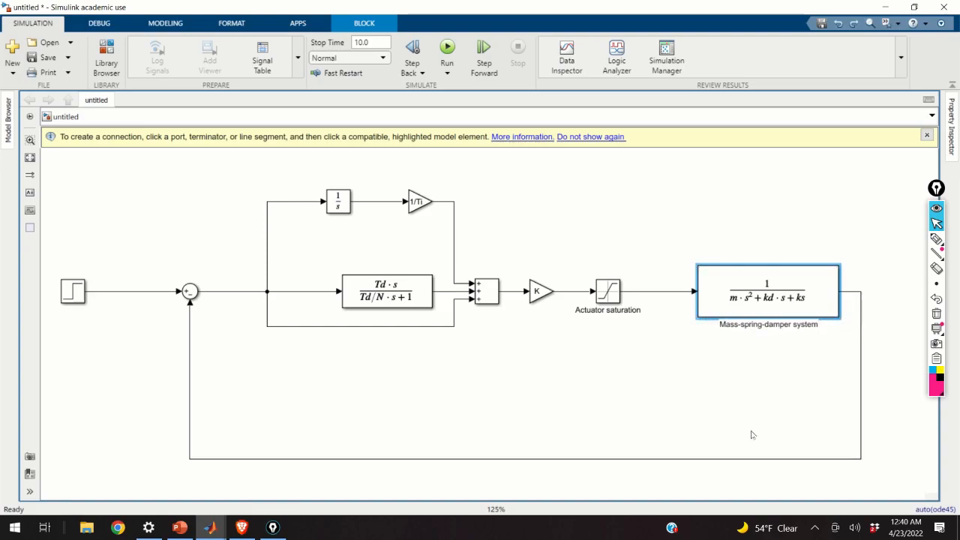
# Step: Add a Scope block from the commonly used blocks above the plant's output, and connect it to the plant's output signal
pyautogui.click(750, 458)
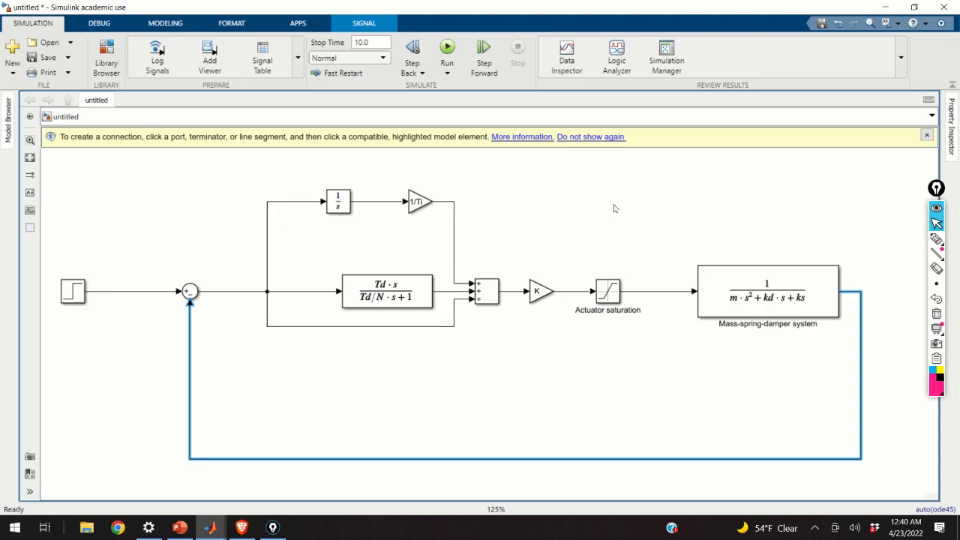
pyautogui.click(446, 50)
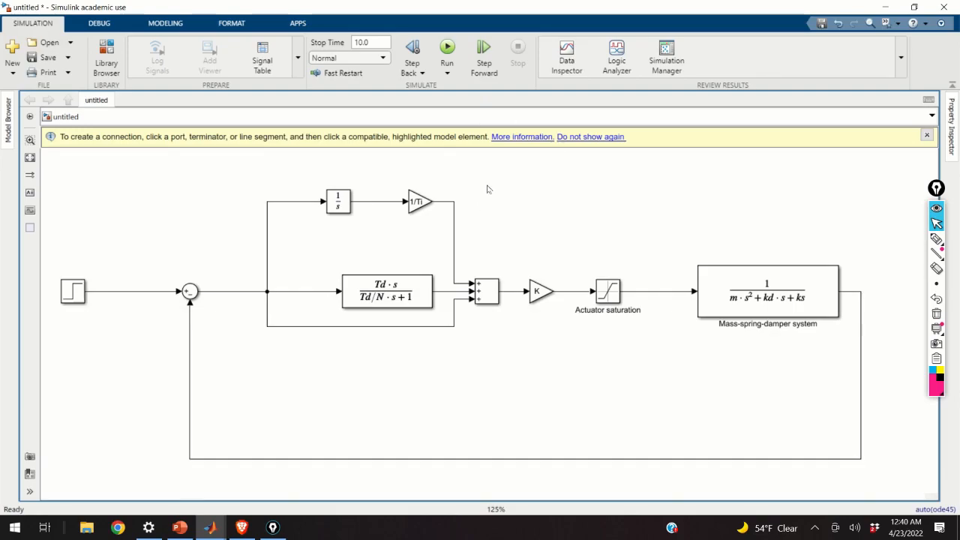
pyautogui.click(107, 69)
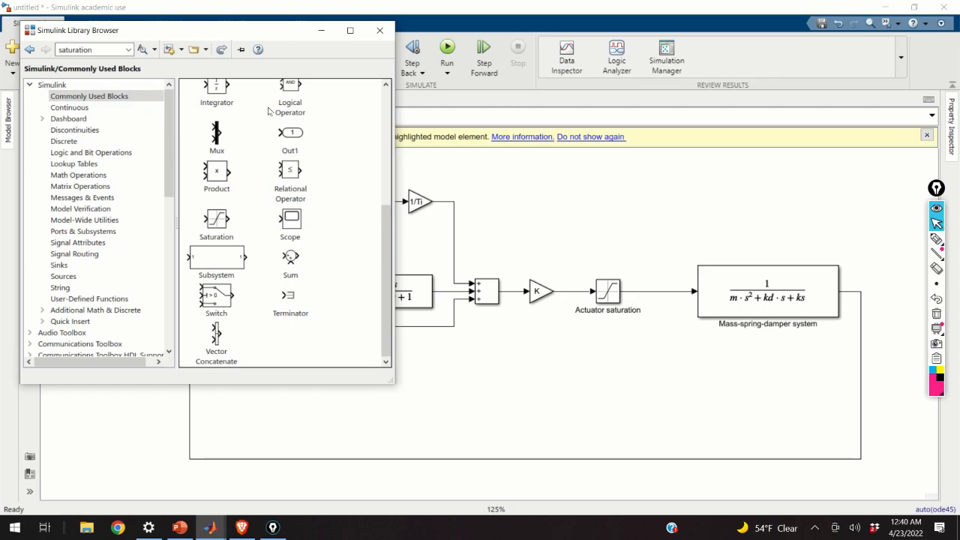
pyautogui.scroll(1, 276, 114)
pyautogui.moveTo(291, 258); pyautogui.dragTo(674, 211)
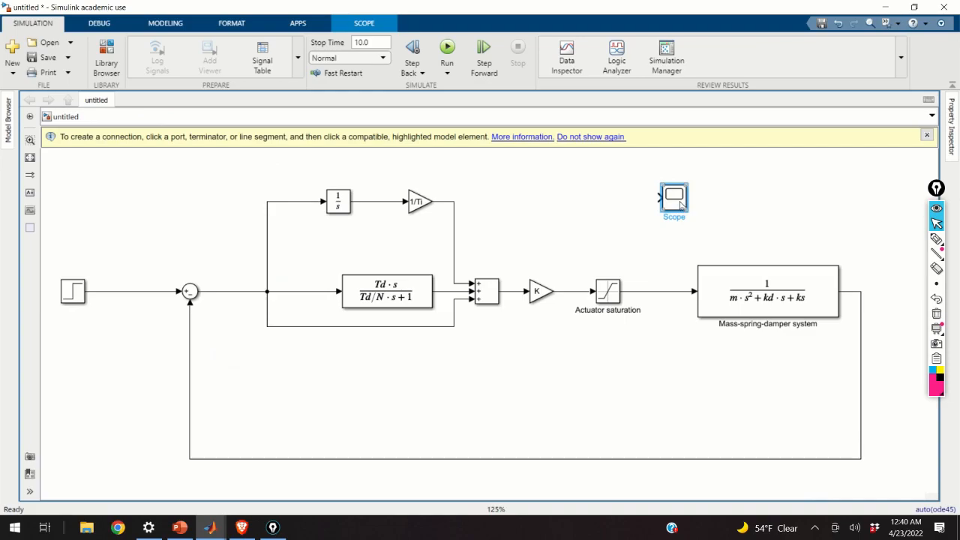
pyautogui.moveTo(681, 204)
pyautogui.mouseDown()
pyautogui.moveTo(859, 205)
pyautogui.moveTo(898, 180)
pyautogui.moveTo(840, 175)
pyautogui.moveTo(861, 293)
pyautogui.mouseUp()
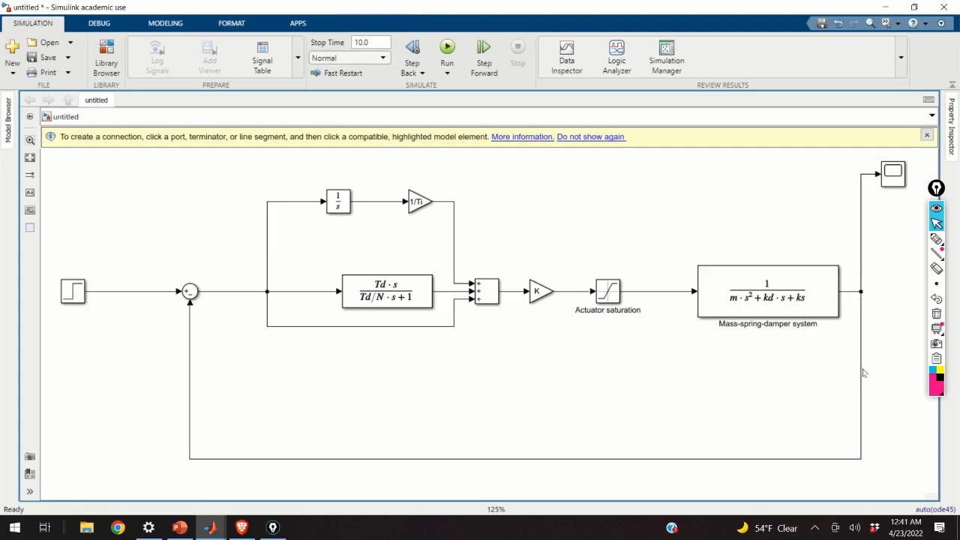
# Step: Run the closed-loop simulation with the Scope attached to the plant output
pyautogui.click(898, 182)
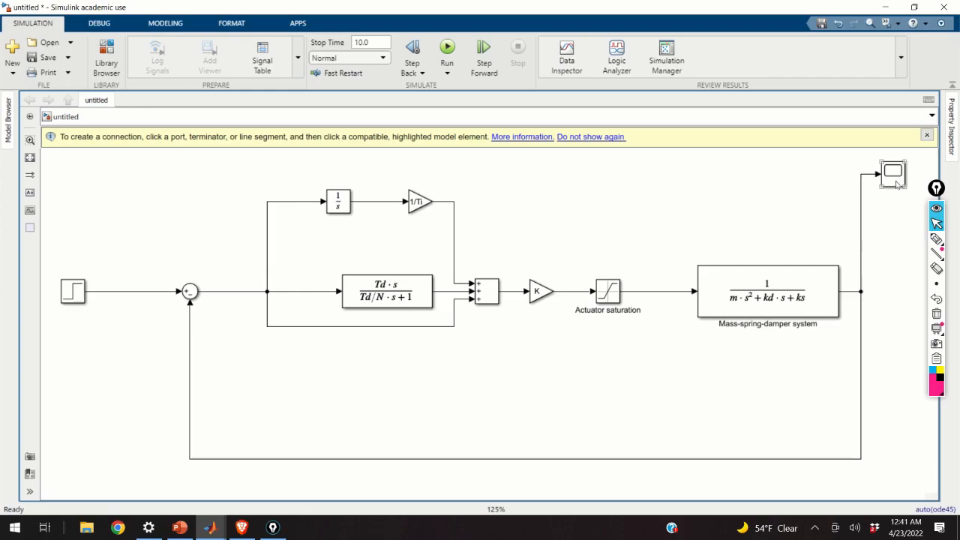
pyautogui.click(447, 51)
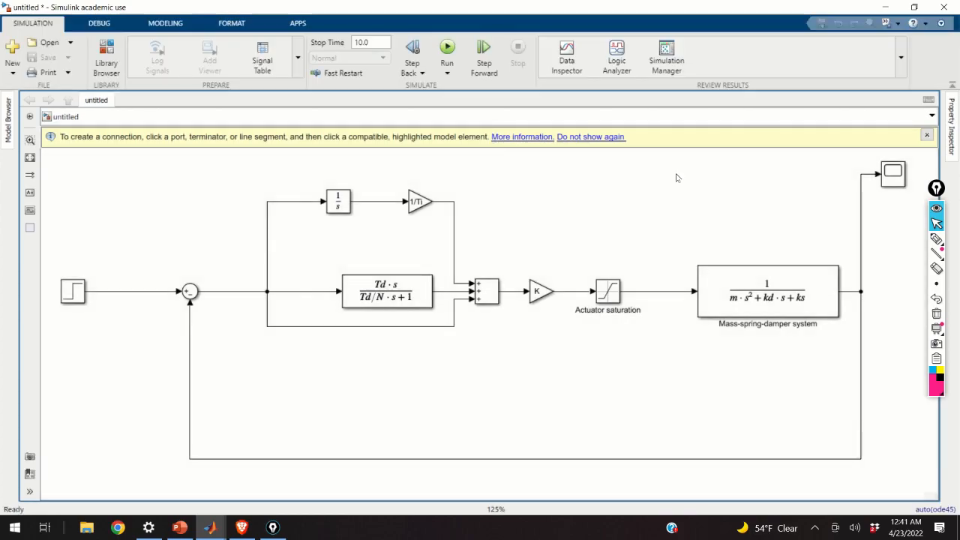
# Step: Open the Scope connected to the plant output to examine the step response
pyautogui.click(894, 178)
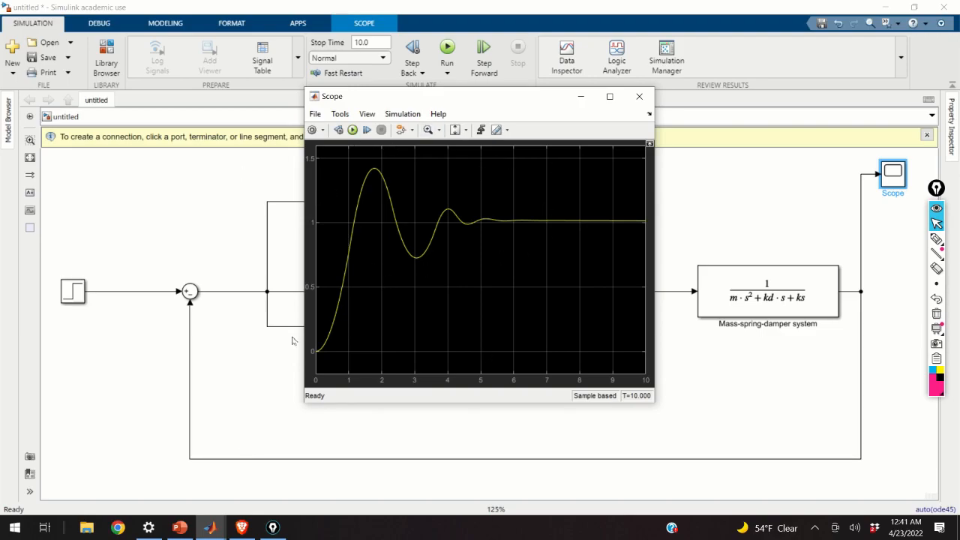
# Step: Switch to the MATLAB script, set Td to 0.3, and evaluate all parameter lines in the Command Window
pyautogui.click(210, 526)
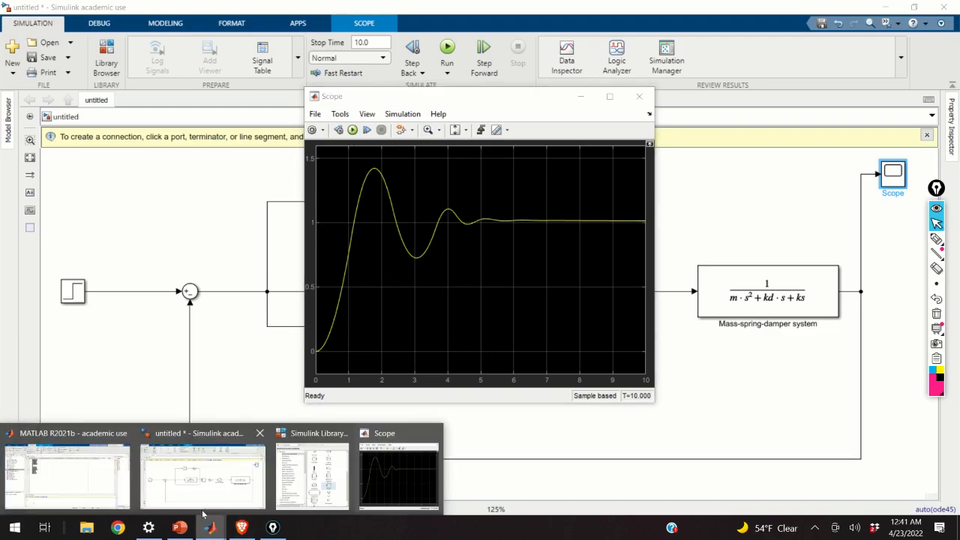
pyautogui.click(98, 474)
pyautogui.click(252, 248)
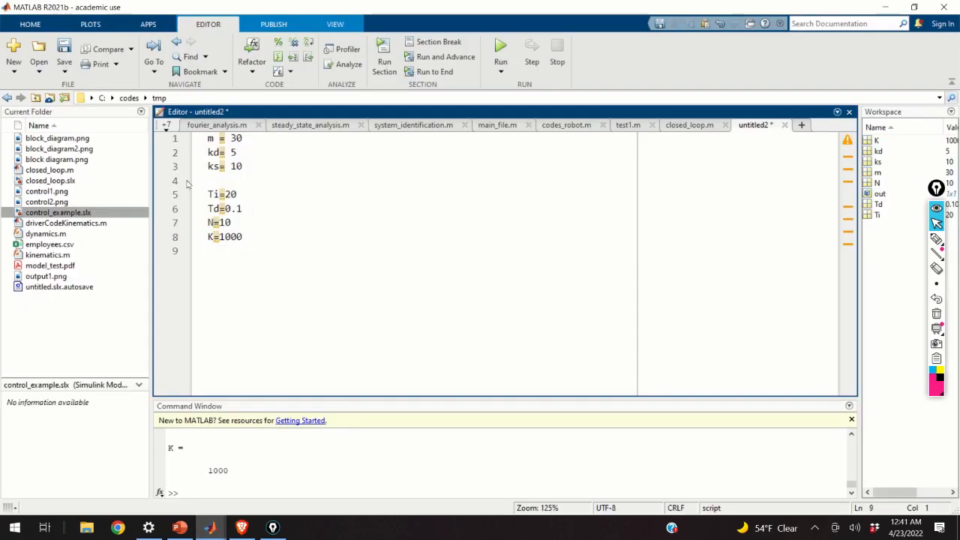
pyautogui.moveTo(237, 208); pyautogui.dragTo(248, 209)
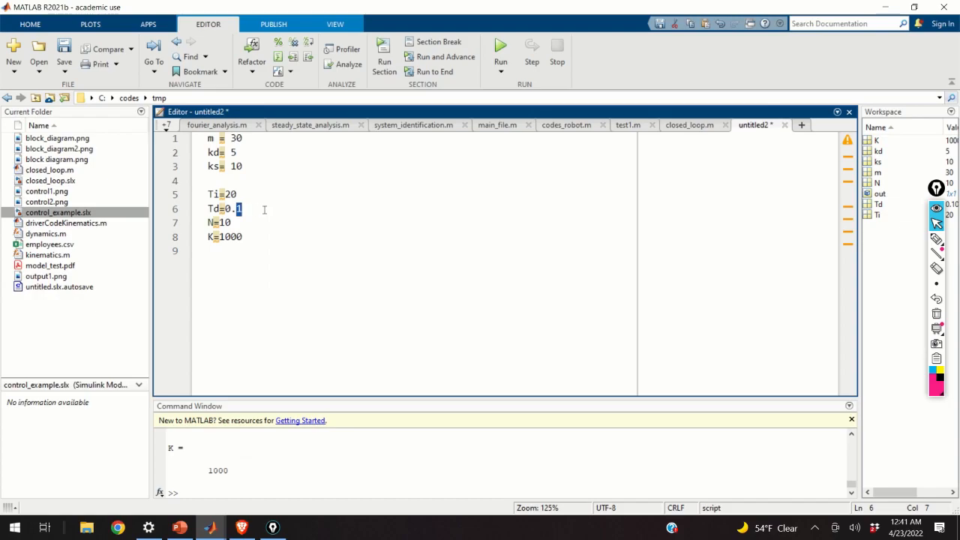
pyautogui.write('3')
pyautogui.moveTo(242, 237); pyautogui.dragTo(208, 137)
pyautogui.rightClick(222, 153)
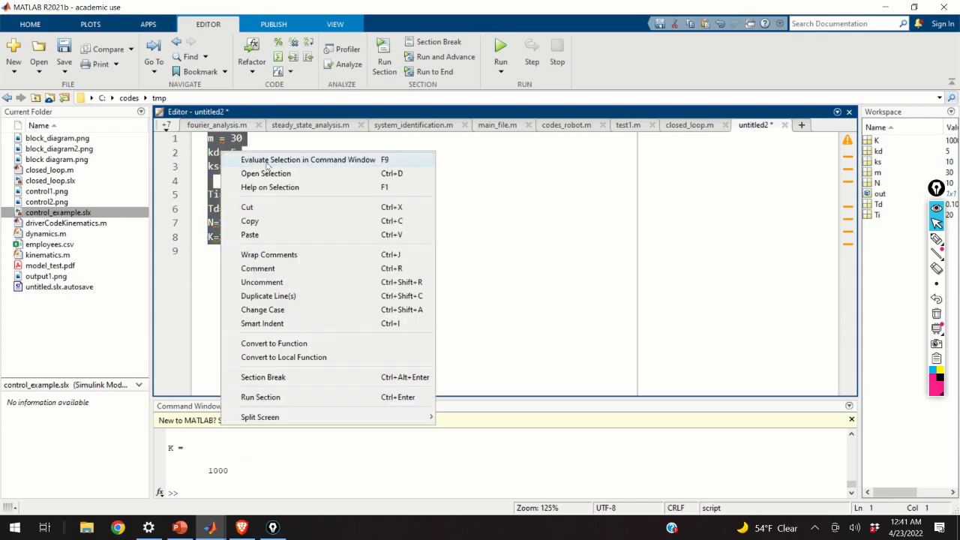
pyautogui.click(267, 165)
# Step: Return to the Simulink model, rerun the simulation with Td at 0.3, and view the plant output on the Scope
pyautogui.moveTo(210, 527)
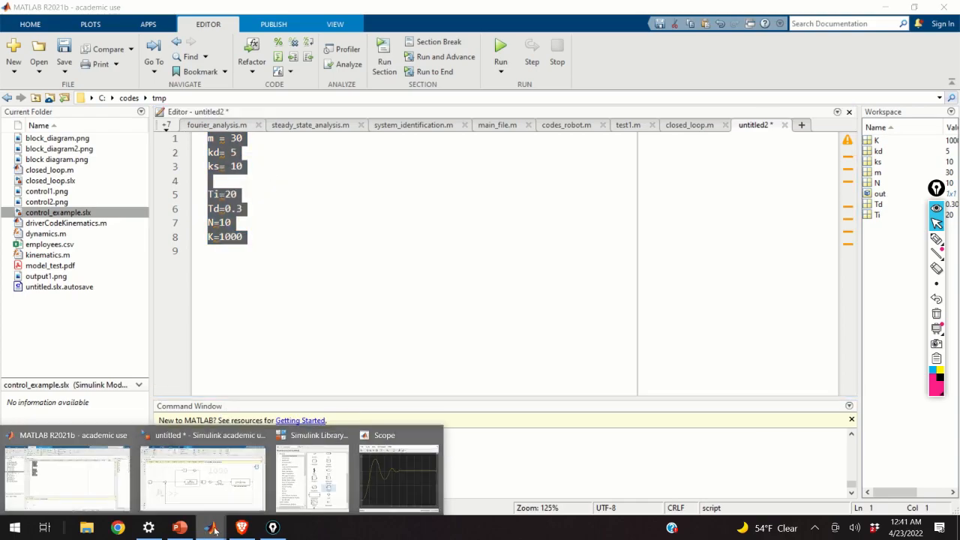
pyautogui.click(229, 474)
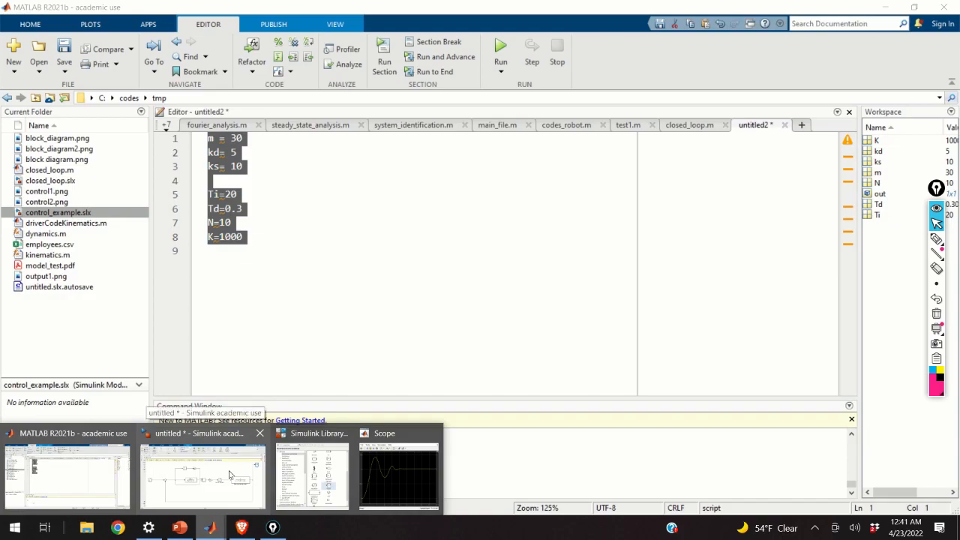
pyautogui.click(448, 47)
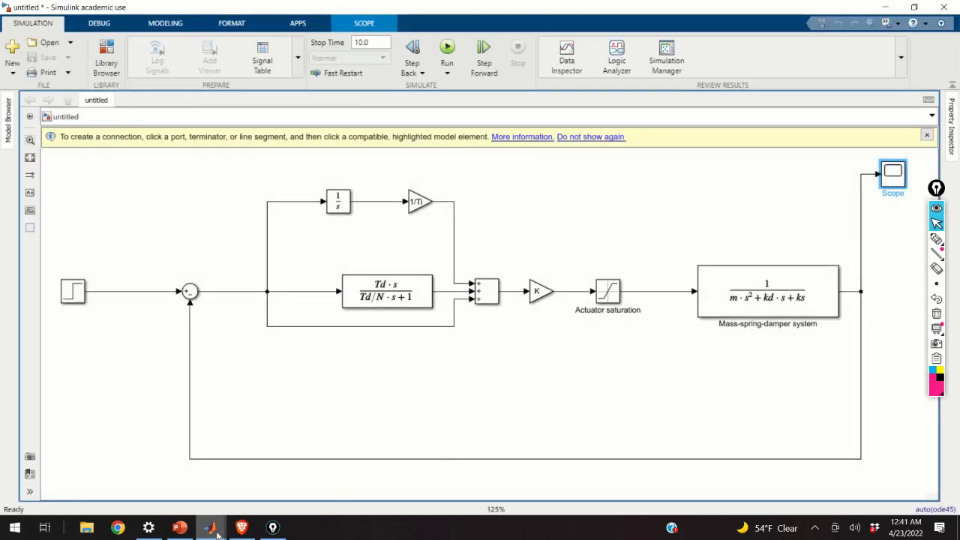
pyautogui.moveTo(213, 530)
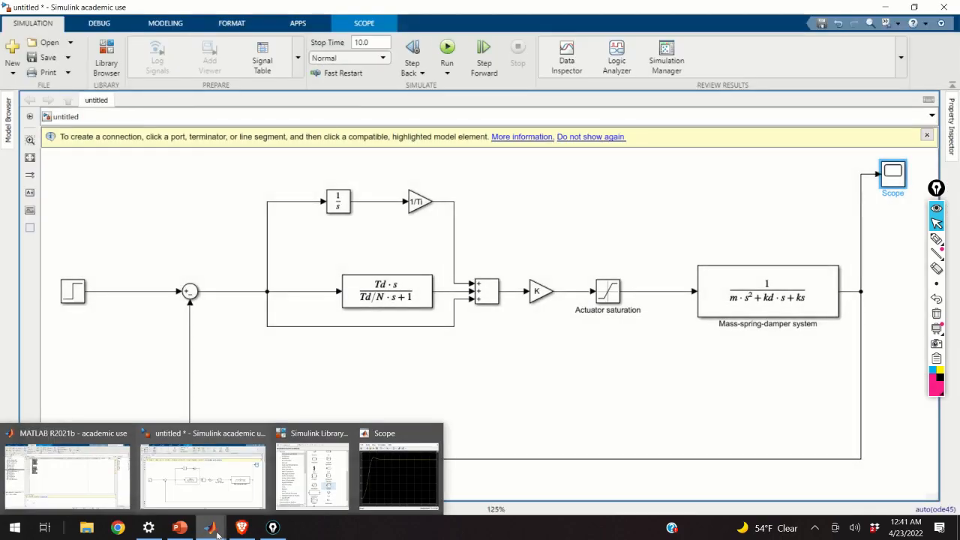
pyautogui.click(406, 484)
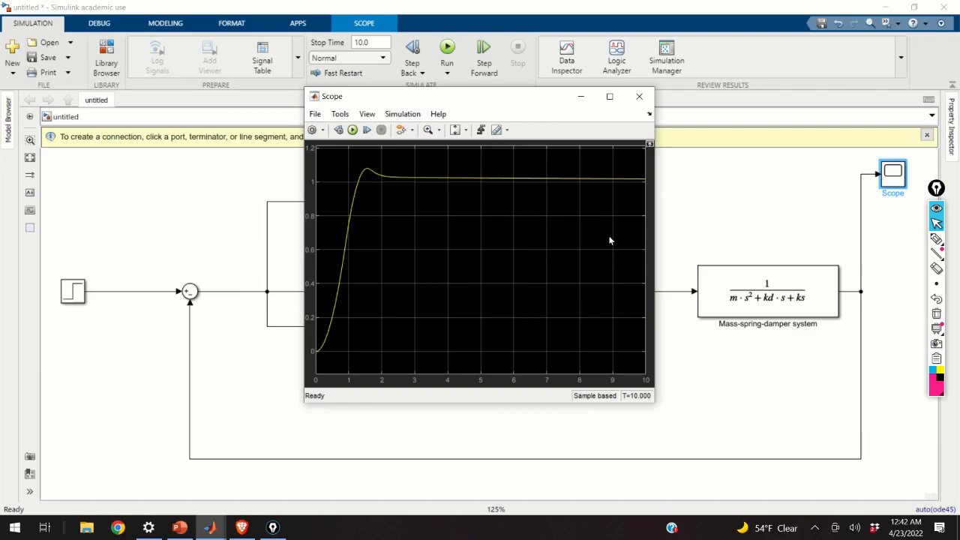
# Step: Switch to the MATLAB script, set Ti to 30, and evaluate all parameter lines in the Command Window
pyautogui.moveTo(217, 532)
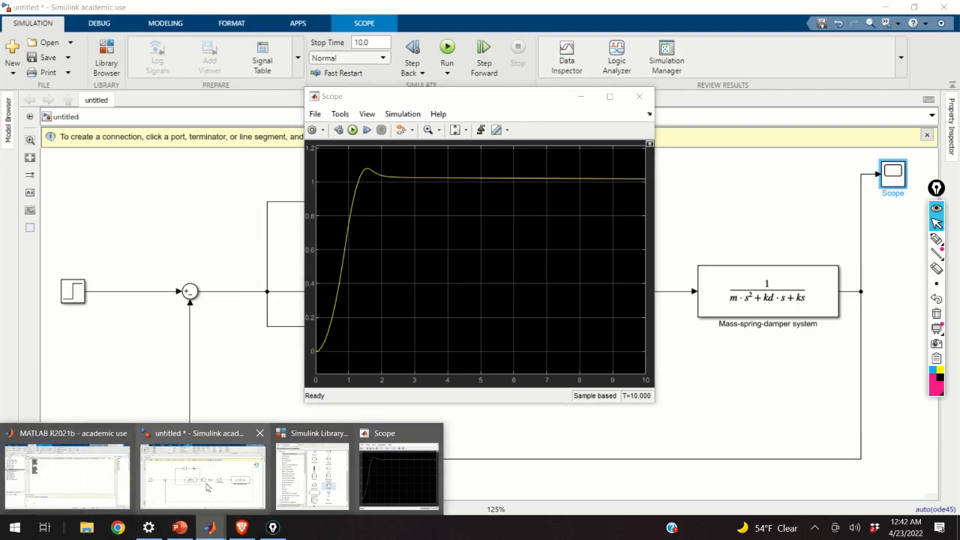
pyautogui.click(131, 476)
pyautogui.click(246, 250)
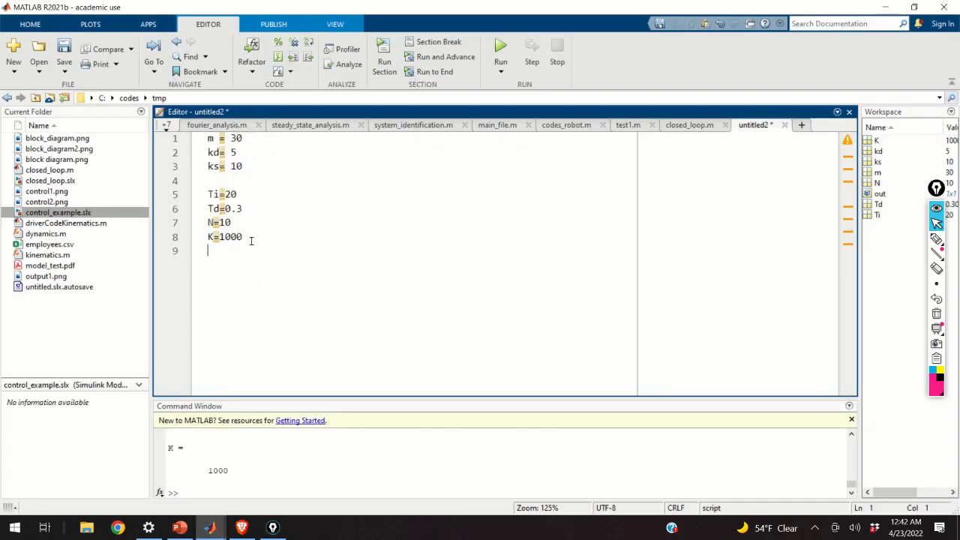
pyautogui.doubleClick(230, 194)
pyautogui.write('30')
pyautogui.hotkey('ctrl', 'a')
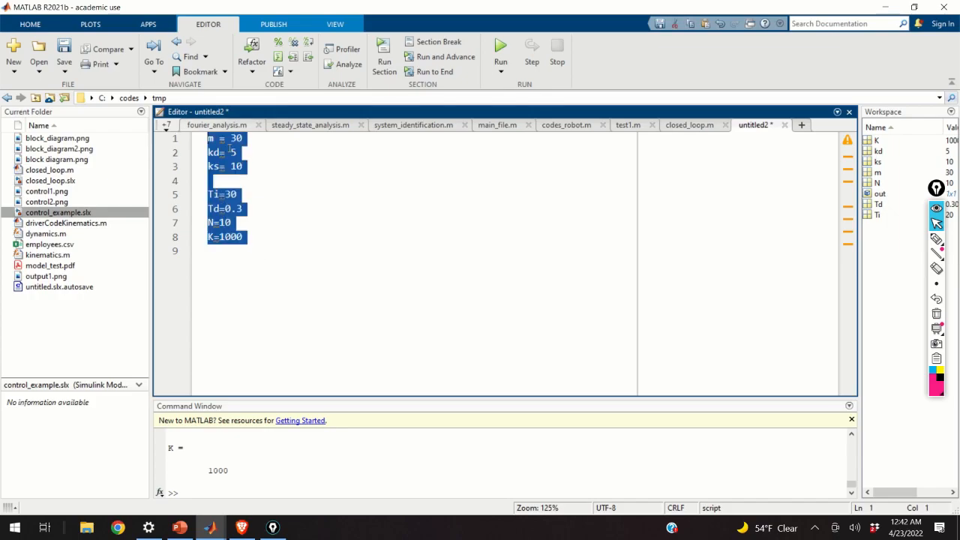
pyautogui.rightClick(209, 134)
pyautogui.click(272, 162)
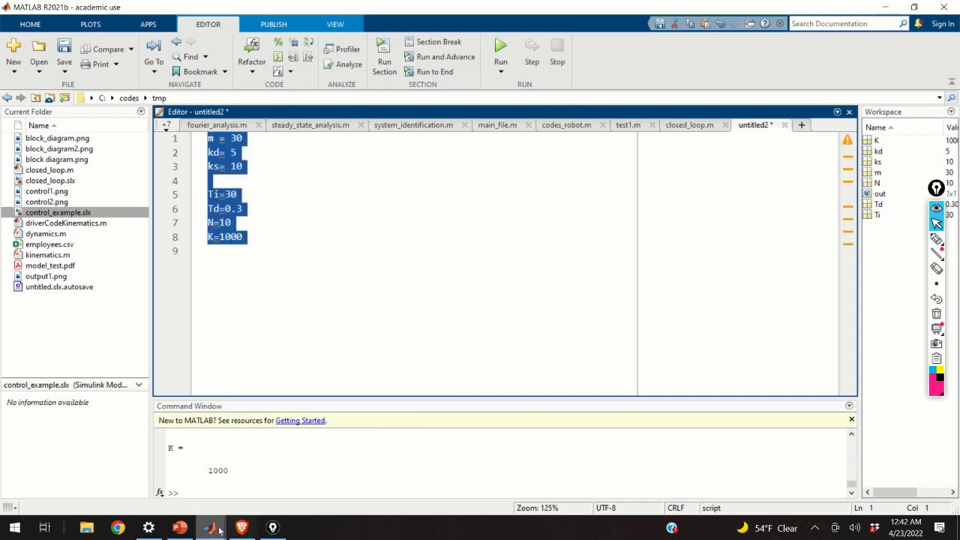
# Step: Rerun the Simulink simulation with Ti at 30, and check the plant output on the Scope before minimizing it
pyautogui.moveTo(211, 531)
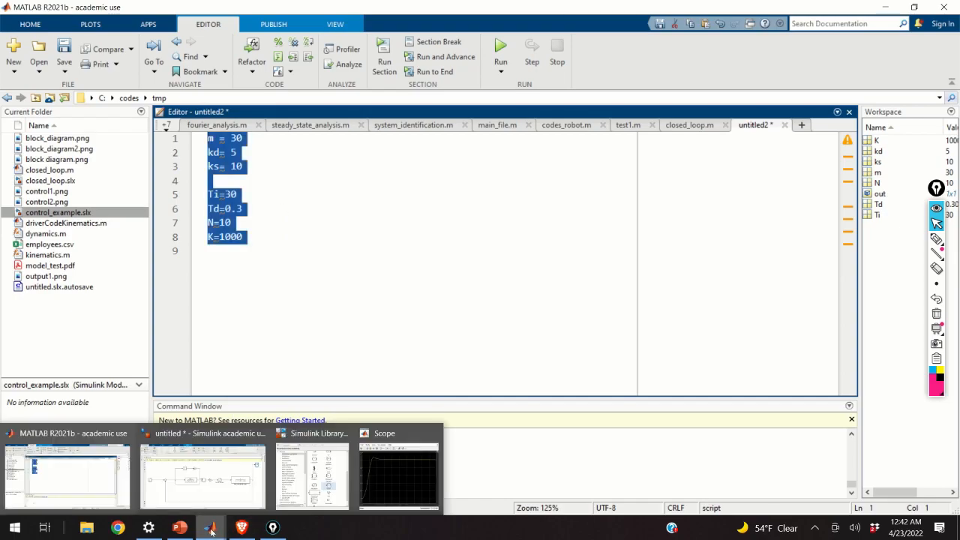
pyautogui.click(225, 472)
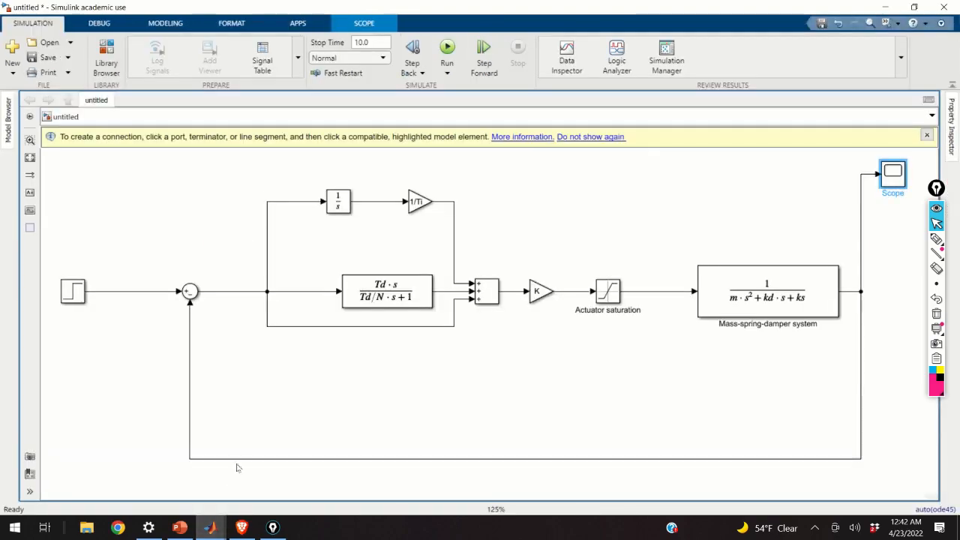
pyautogui.click(447, 51)
pyautogui.doubleClick(893, 176)
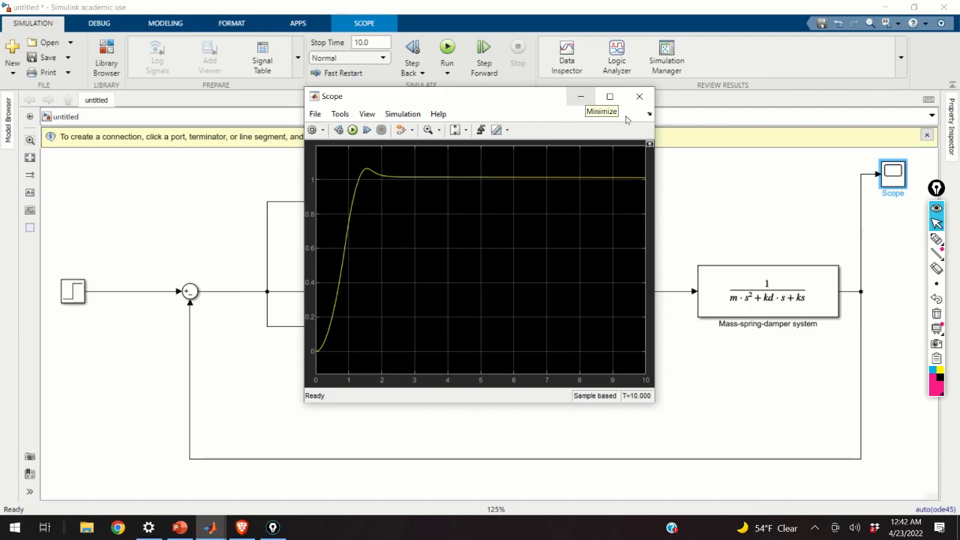
pyautogui.click(581, 96)
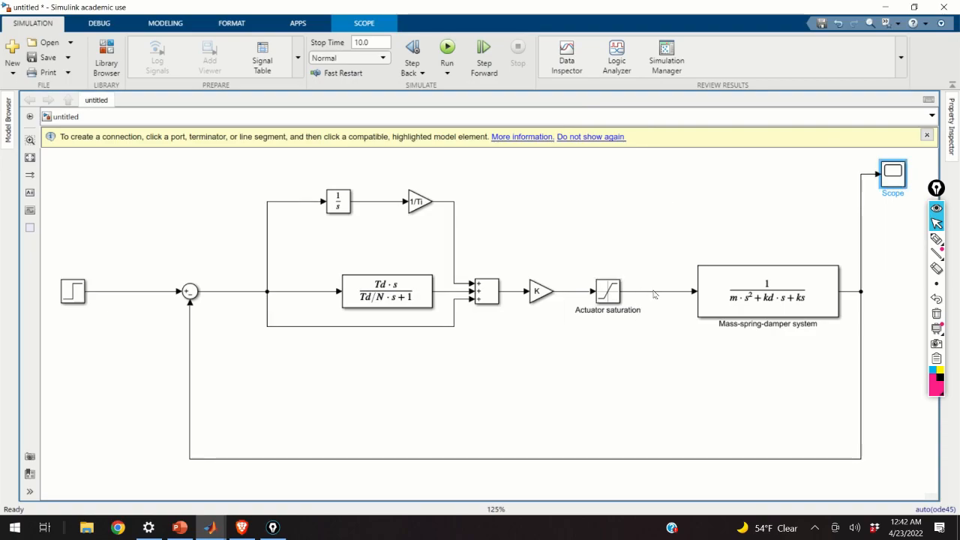
# Step: Add a Simulink/Sinks Scope above the Actuator saturation output and connect it to the line between the saturation and the plant
pyautogui.click(641, 184)
pyautogui.write('scope')
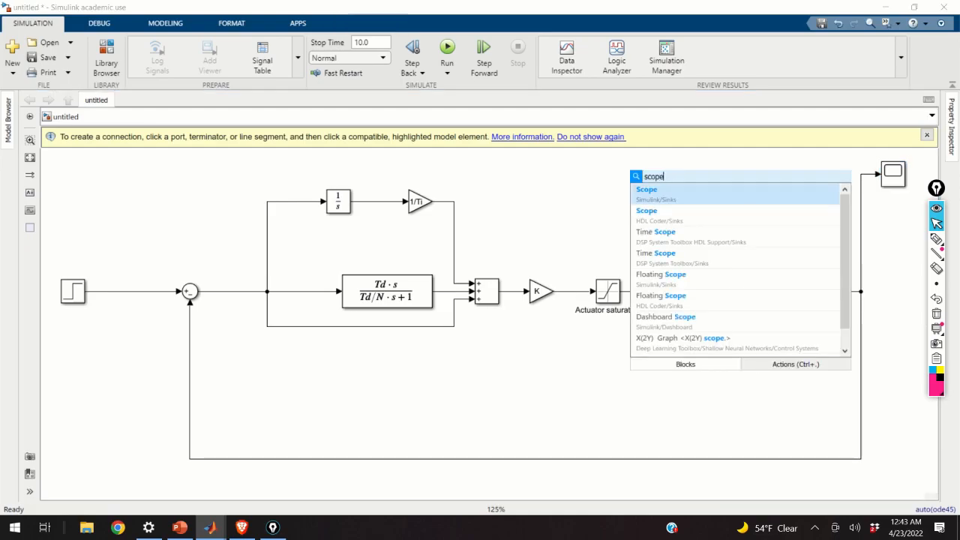
pyautogui.click(657, 191)
pyautogui.moveTo(644, 186)
pyautogui.mouseDown()
pyautogui.moveTo(664, 177)
pyautogui.moveTo(625, 269)
pyautogui.moveTo(643, 291)
pyautogui.mouseUp()
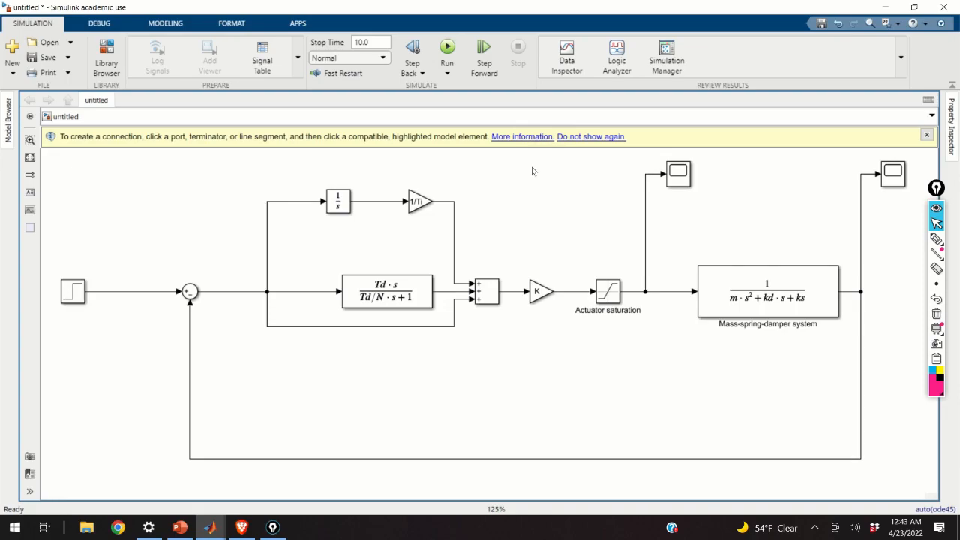
# Step: Add another Simulink/Sinks Scope and connect it to the line between gain K and the Actuator saturation block
pyautogui.doubleClick(563, 209)
pyautogui.write('scope')
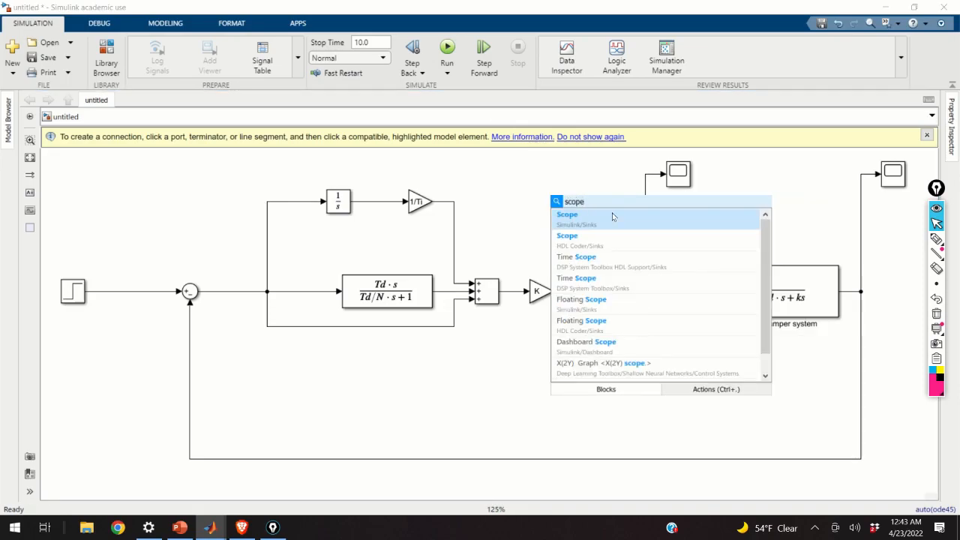
pyautogui.click(612, 217)
pyautogui.moveTo(556, 207)
pyautogui.mouseDown()
pyautogui.moveTo(583, 174)
pyautogui.moveTo(552, 207)
pyautogui.moveTo(566, 291)
pyautogui.mouseUp()
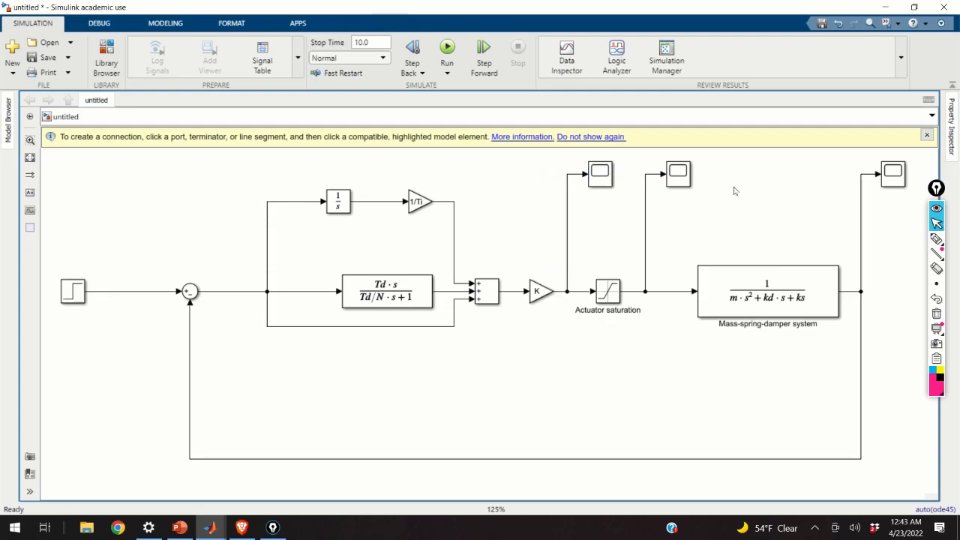
# Step: Run the simulation and examine the saturated control signal on the Scope after the Actuator saturation block
pyautogui.click(447, 52)
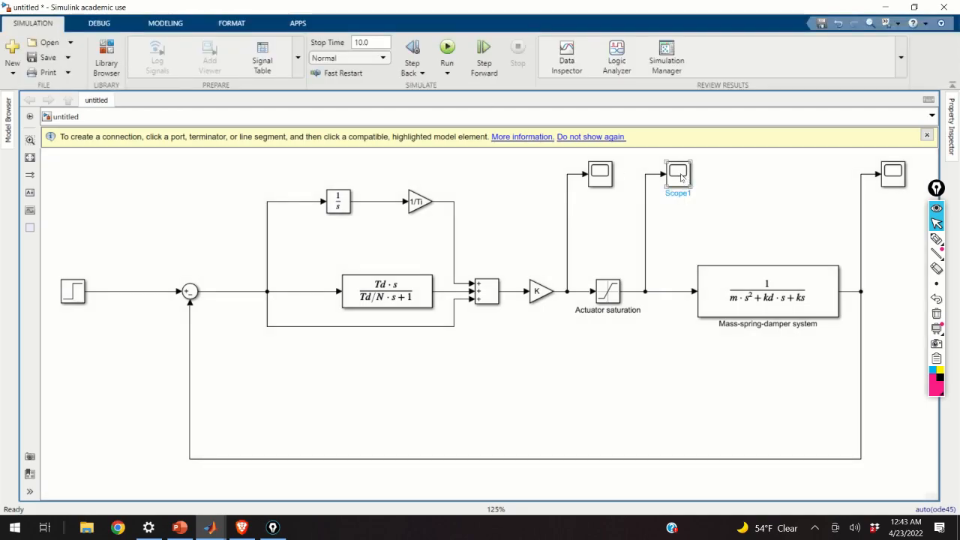
pyautogui.doubleClick(678, 174)
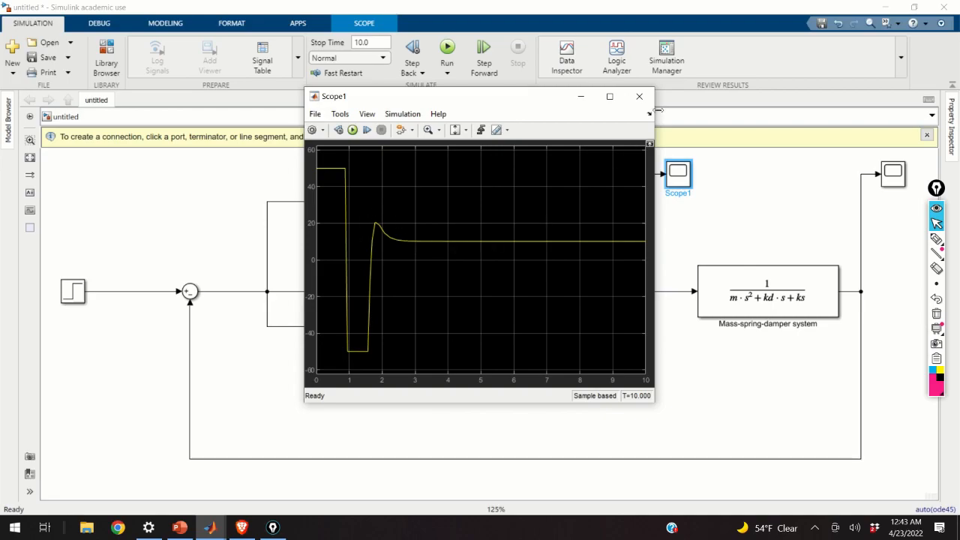
pyautogui.click(639, 96)
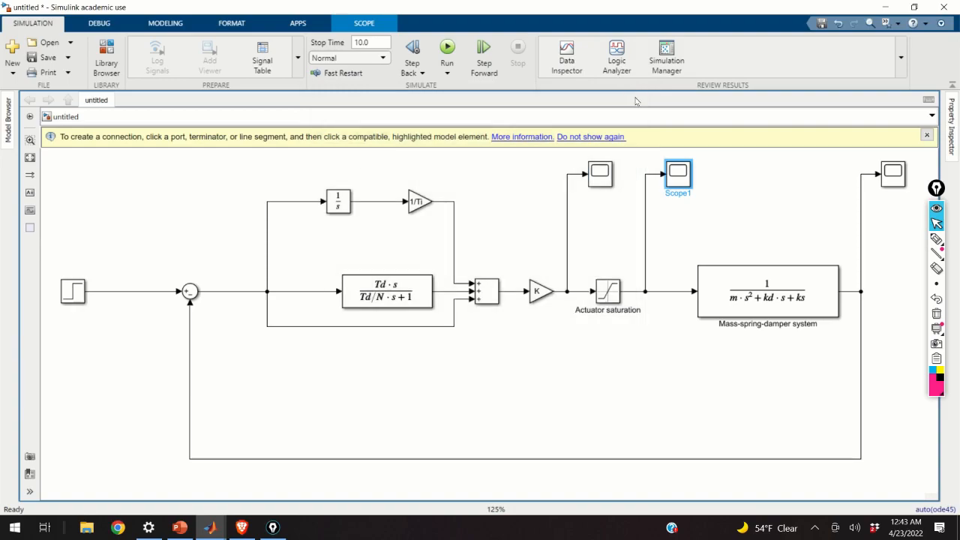
# Step: Examine the unsaturated control signal on the Scope after gain K, enlarging the initial peak near time 0
pyautogui.click(600, 183)
pyautogui.doubleClick(600, 183)
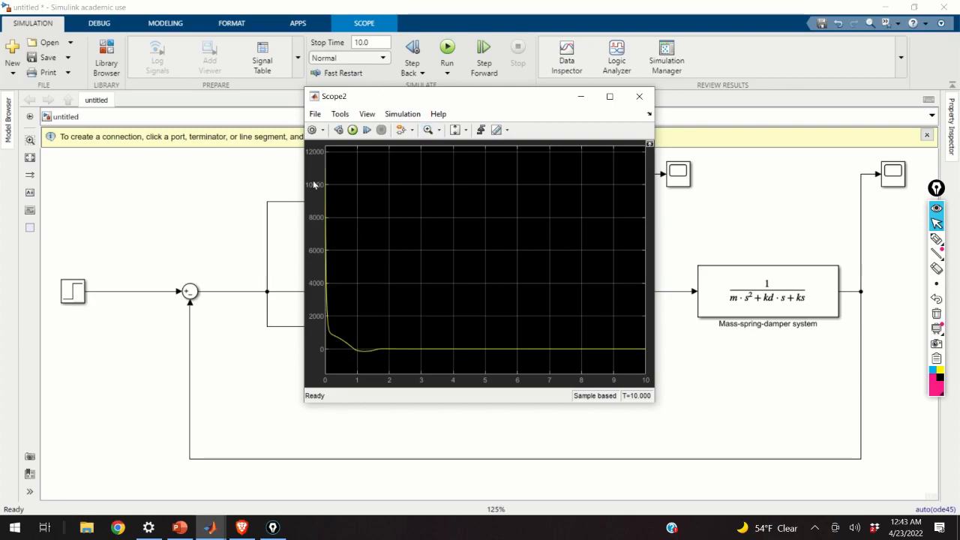
pyautogui.moveTo(334, 168); pyautogui.dragTo(259, 379)
pyautogui.moveTo(380, 358); pyautogui.dragTo(327, 148)
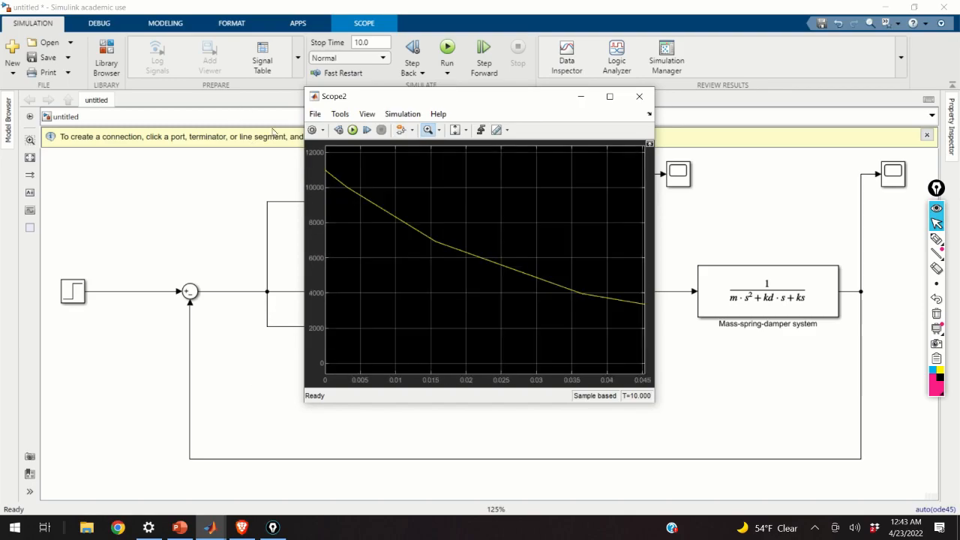
pyautogui.click(638, 96)
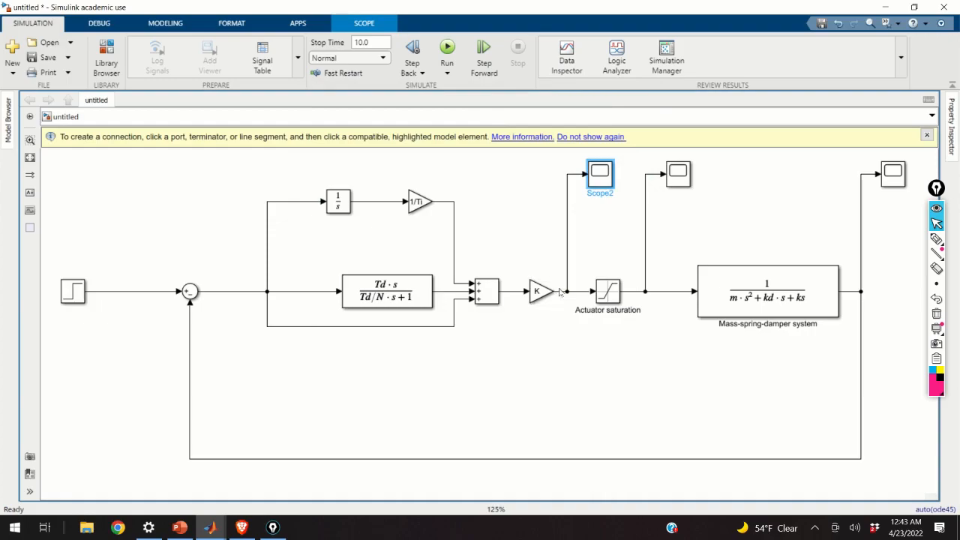
# Step: Review the controller parameters K and Ti in the MATLAB script and return to the Simulink model
pyautogui.click(180, 527)
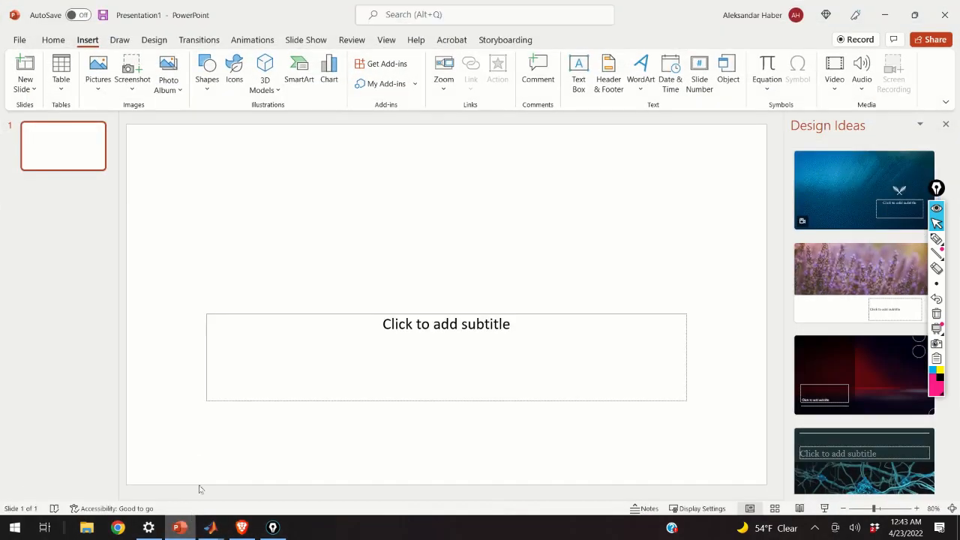
pyautogui.moveTo(210, 527)
pyautogui.click(72, 469)
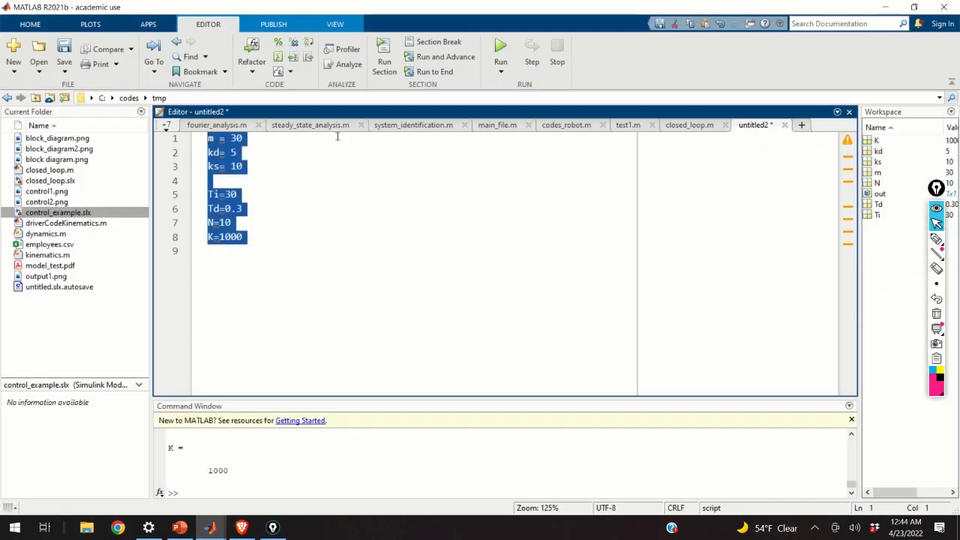
pyautogui.click(249, 237)
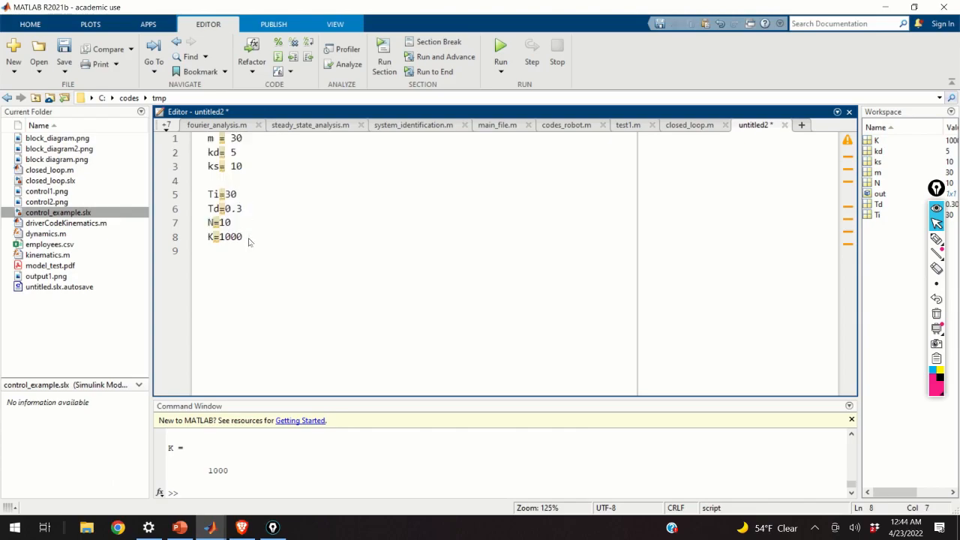
pyautogui.moveTo(248, 237); pyautogui.dragTo(220, 237)
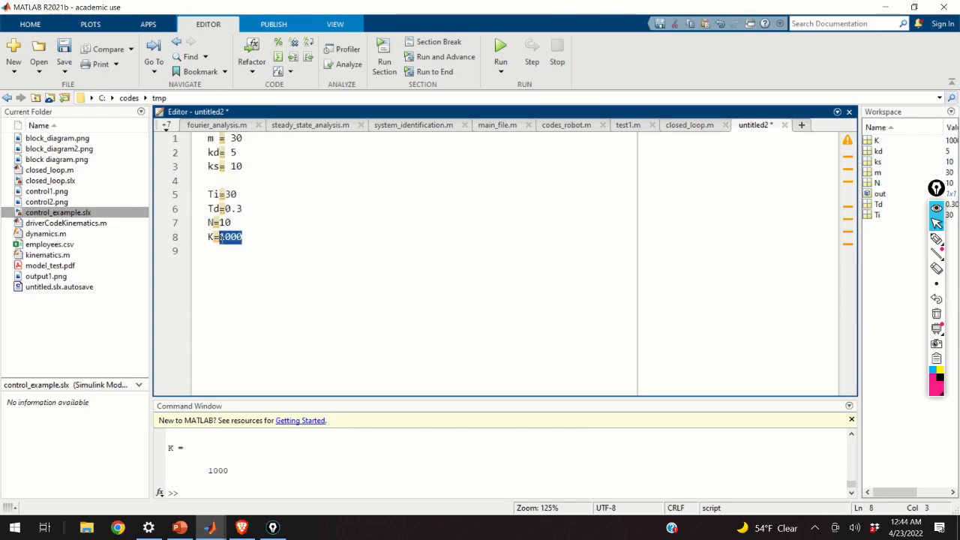
pyautogui.click(237, 196)
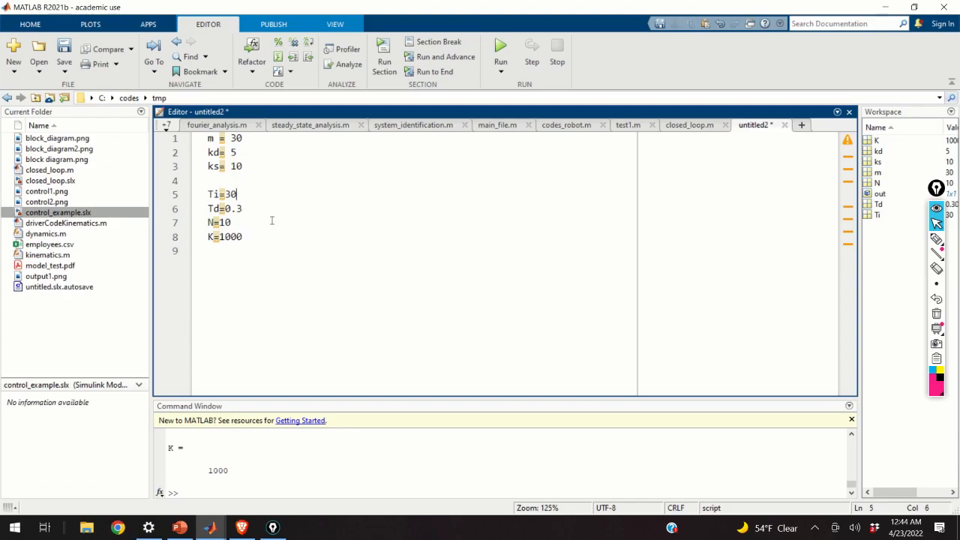
pyautogui.moveTo(210, 527)
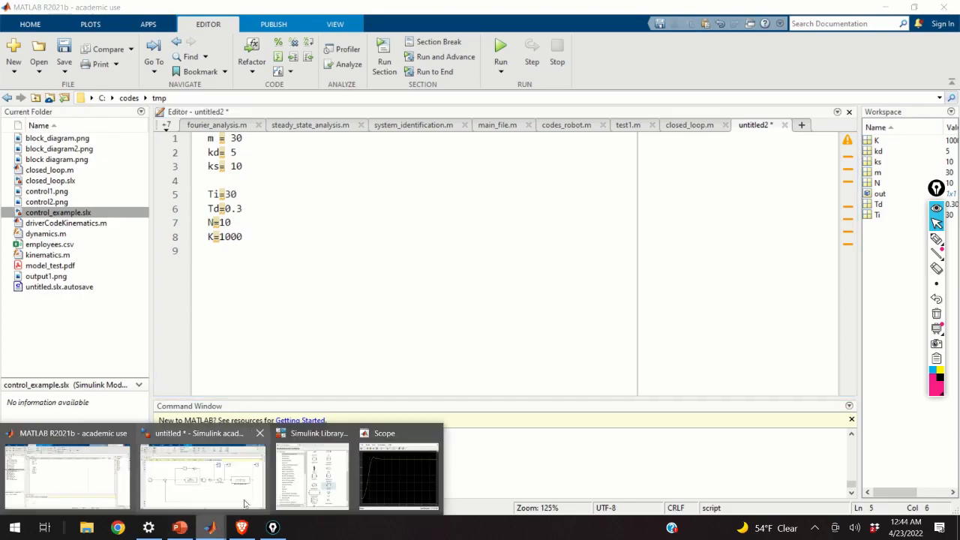
pyautogui.click(266, 489)
pyautogui.click(210, 528)
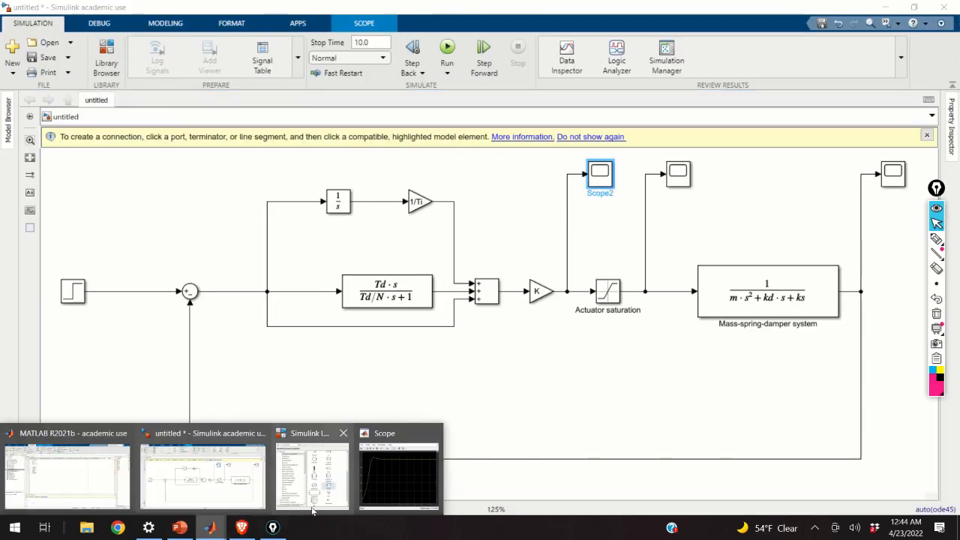
# Step: Print the output response from the Scope after the Mass-spring-damper system to a separate figure and move that figure aside
pyautogui.click(362, 491)
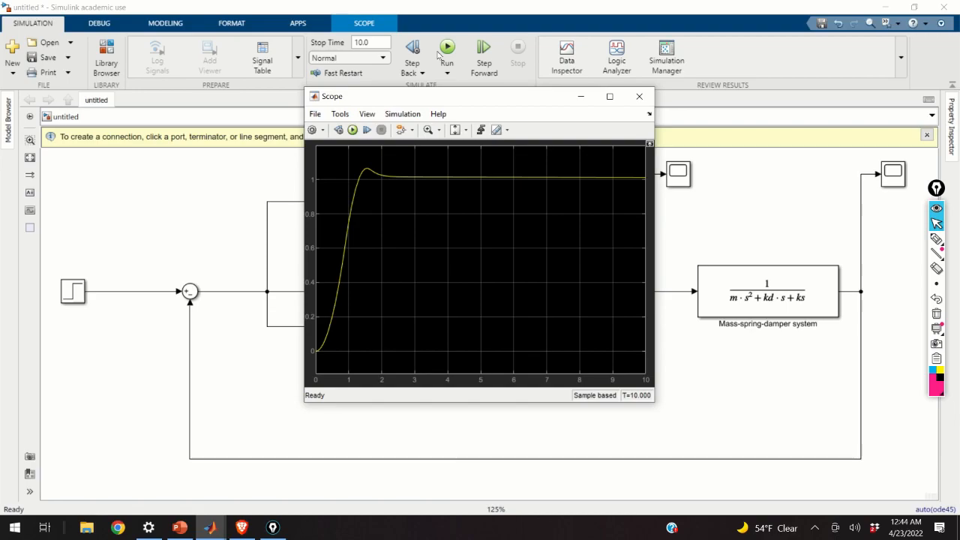
pyautogui.click(321, 117)
pyautogui.click(323, 120)
pyautogui.click(321, 119)
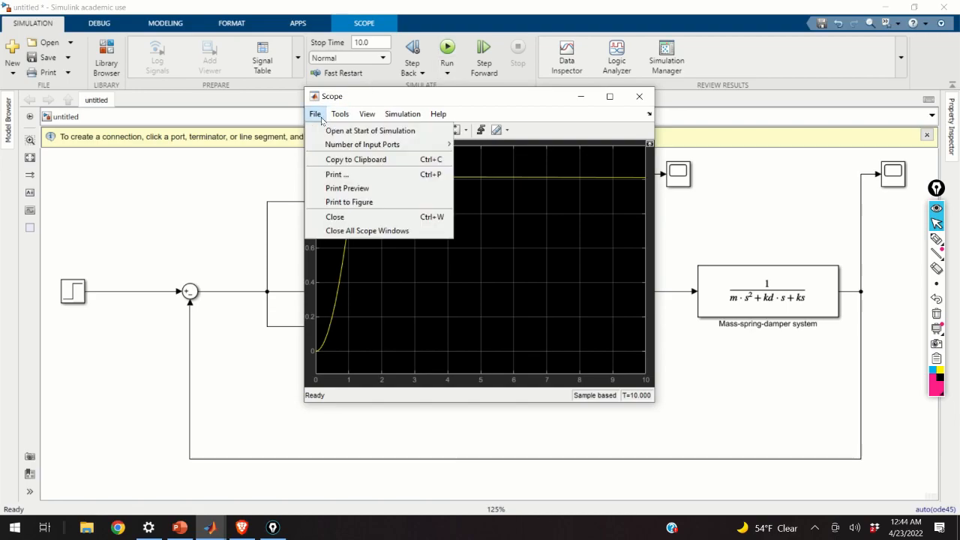
pyautogui.click(351, 203)
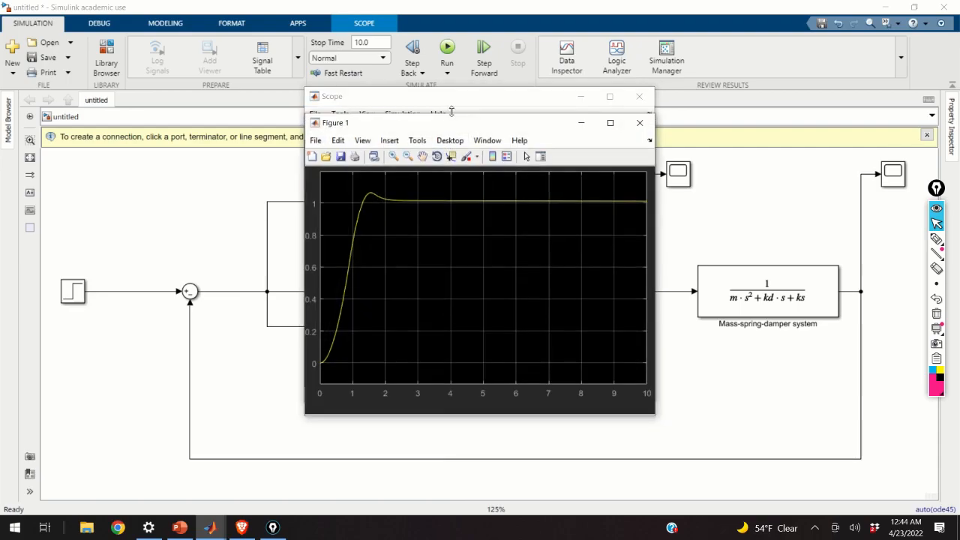
pyautogui.moveTo(451, 122); pyautogui.dragTo(574, 164)
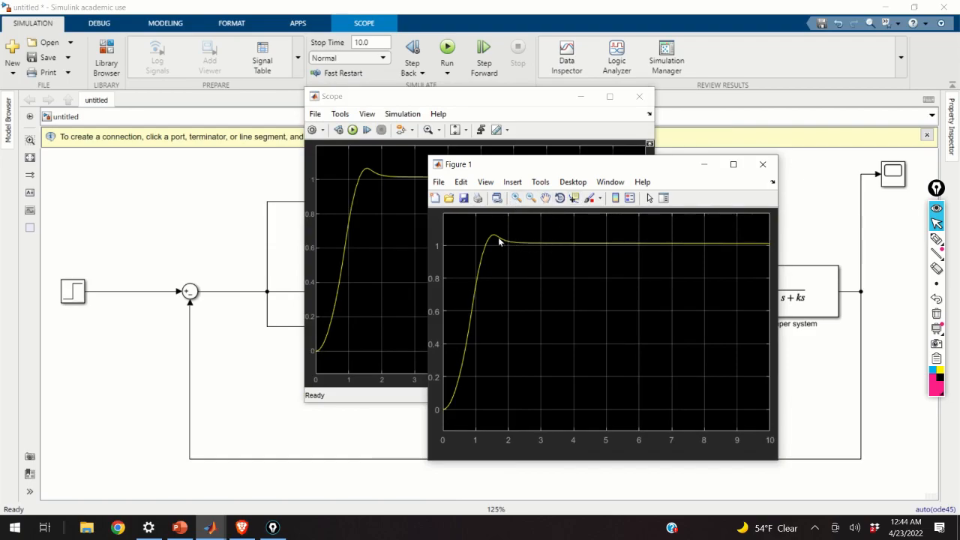
# Step: Set the line width of the response curve in Figure 1 to 2
pyautogui.click(649, 197)
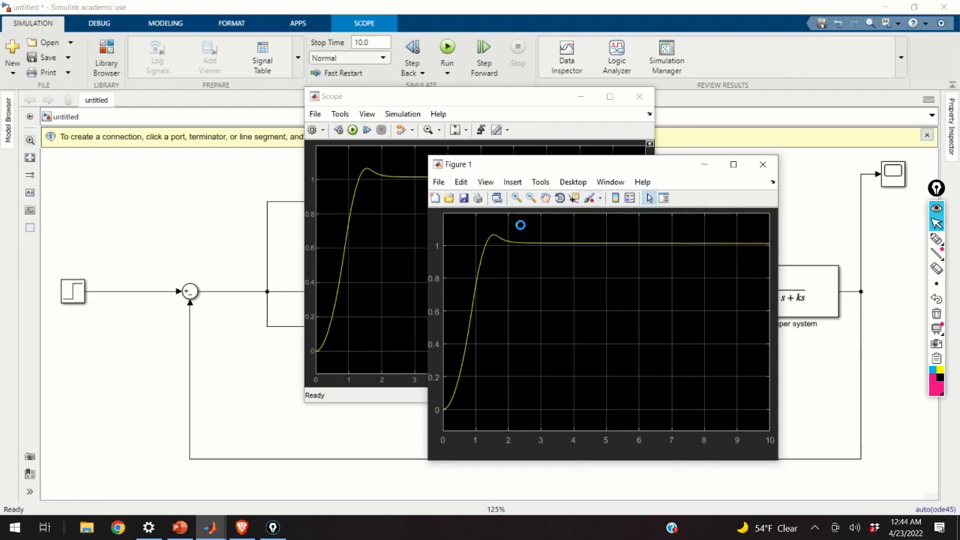
pyautogui.click(499, 240)
pyautogui.rightClick(498, 239)
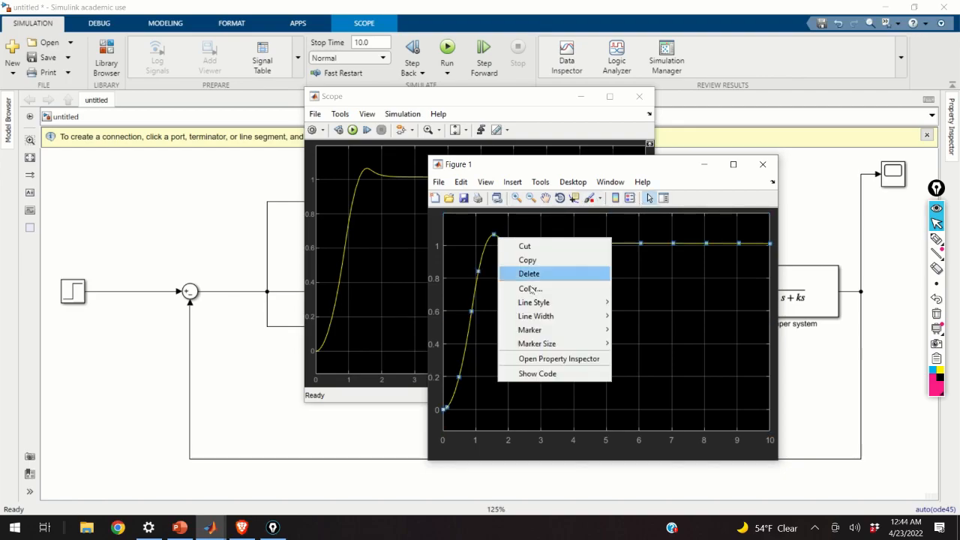
pyautogui.click(557, 359)
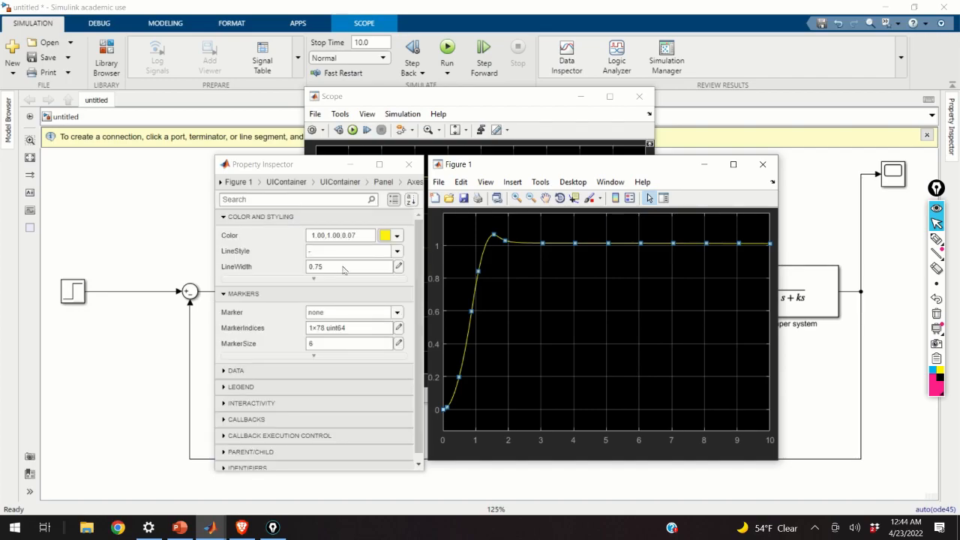
pyautogui.doubleClick(343, 267)
pyautogui.write('2')
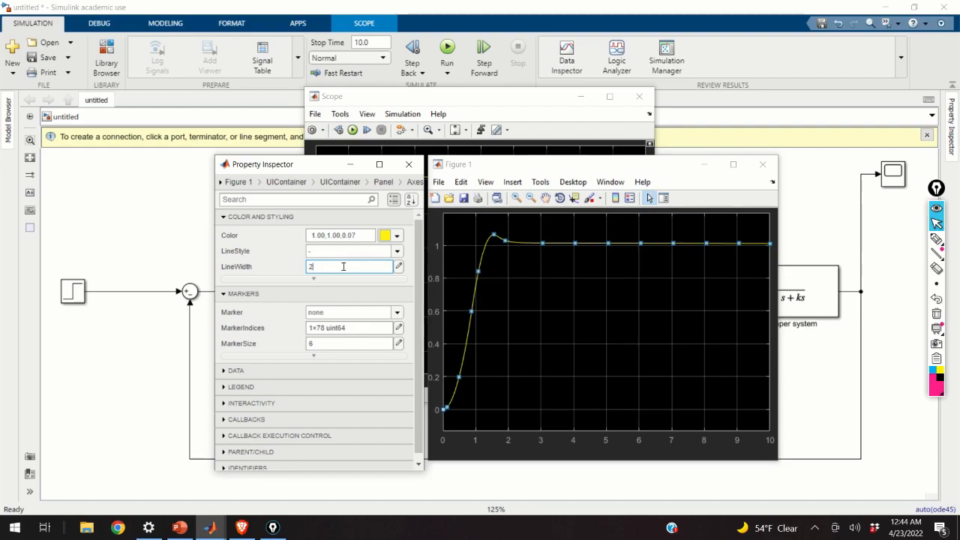
pyautogui.click(280, 266)
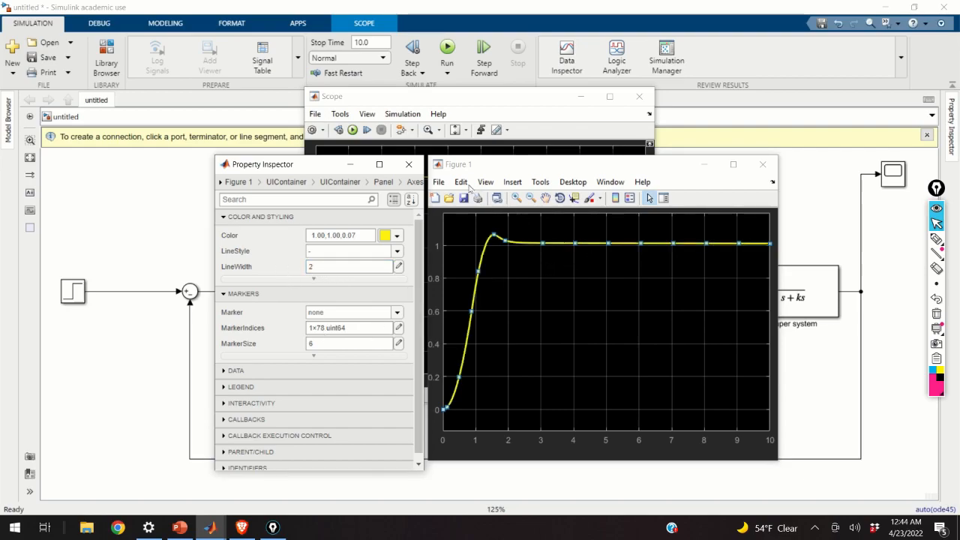
# Step: Save Figure 1 as a Portable Network Graphics (*.png) file in the tmp folder
pyautogui.click(438, 181)
pyautogui.click(474, 255)
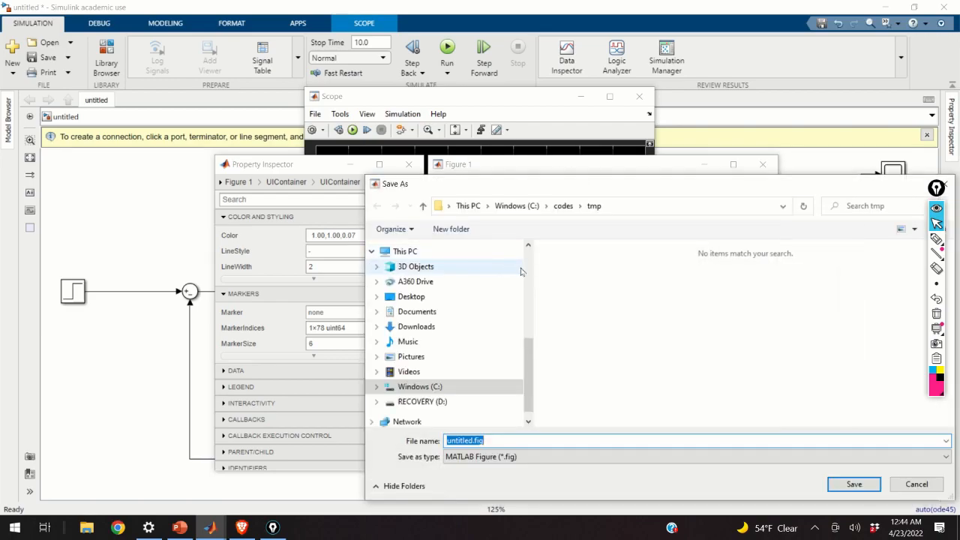
pyautogui.click(633, 456)
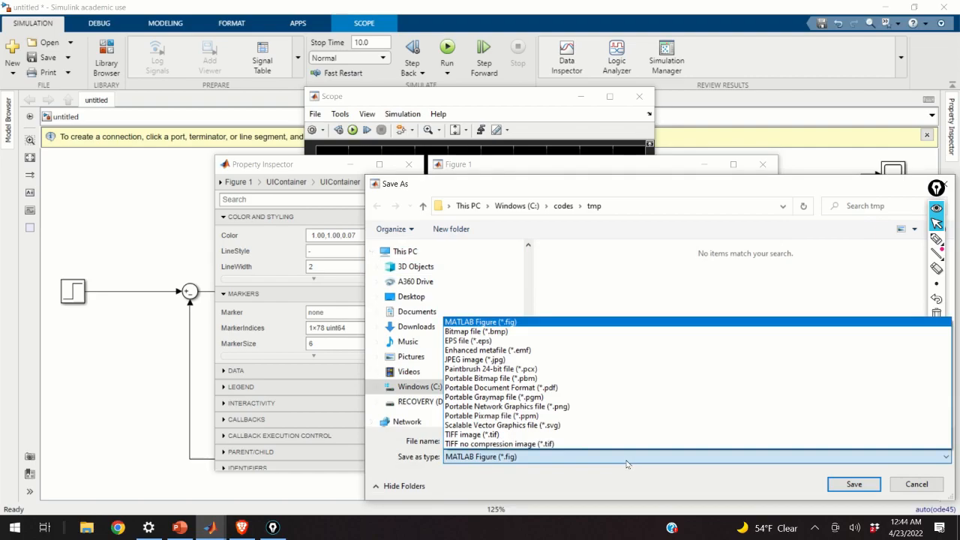
pyautogui.click(567, 405)
pyautogui.click(851, 484)
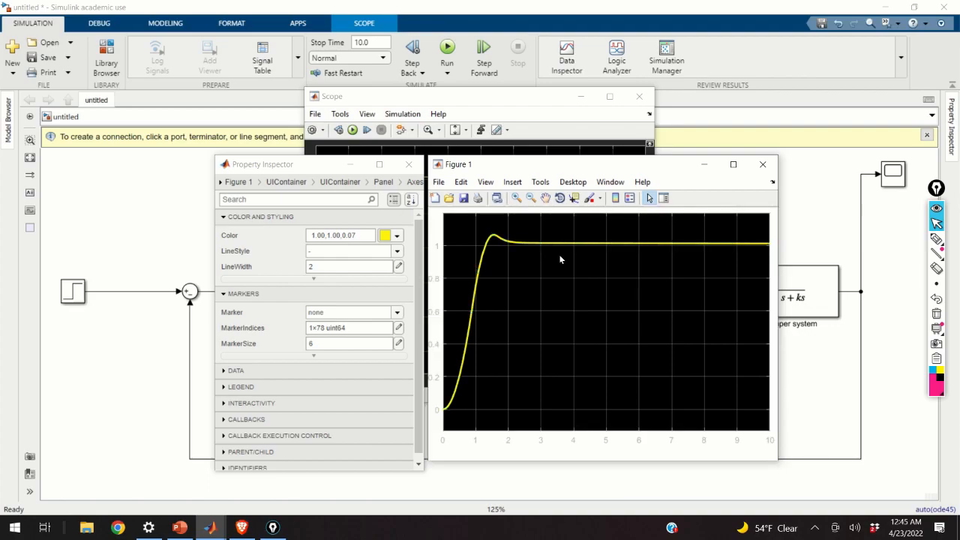
# Step: Return to the Simulink model and set the Step block's final value to 5
pyautogui.click(709, 6)
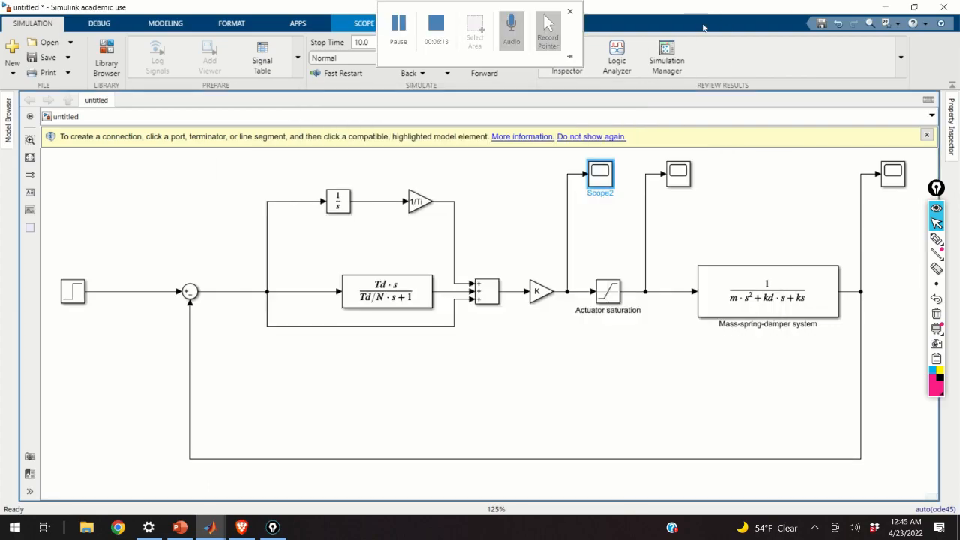
pyautogui.scroll(-2, 670, 243)
pyautogui.scroll(-1, 671, 242)
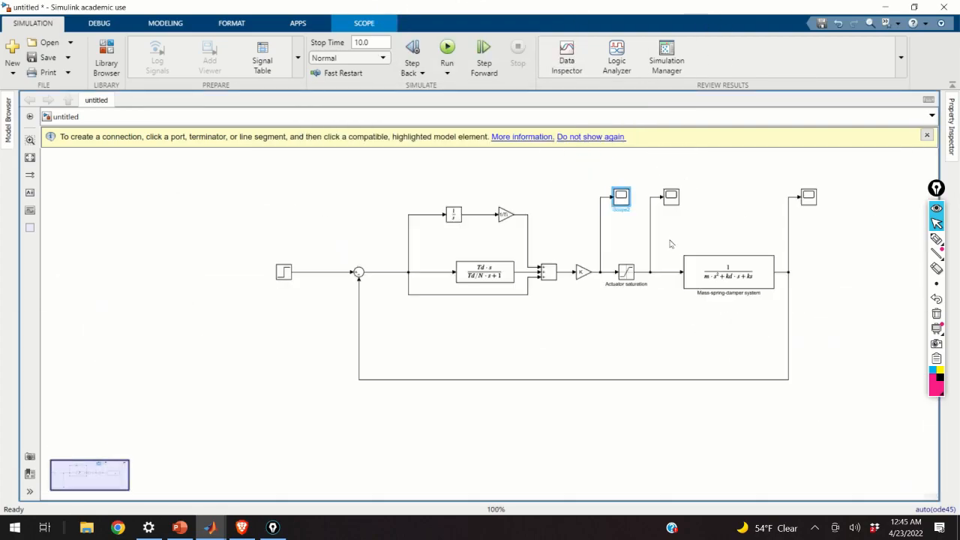
pyautogui.scroll(3, 749, 167)
pyautogui.scroll(-5, 615, 179)
pyautogui.scroll(4, 334, 182)
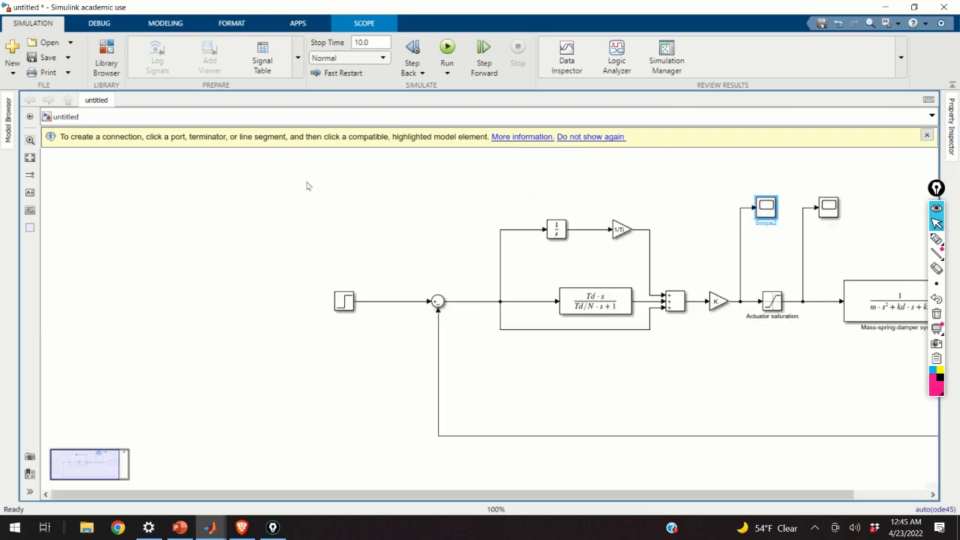
pyautogui.click(354, 334)
pyautogui.doubleClick(355, 334)
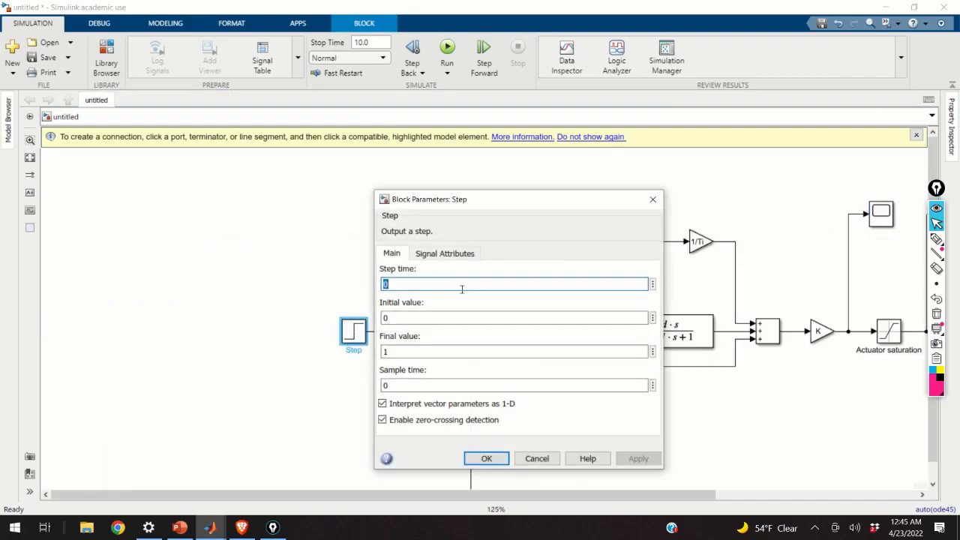
pyautogui.click(382, 317)
pyautogui.doubleClick(398, 349)
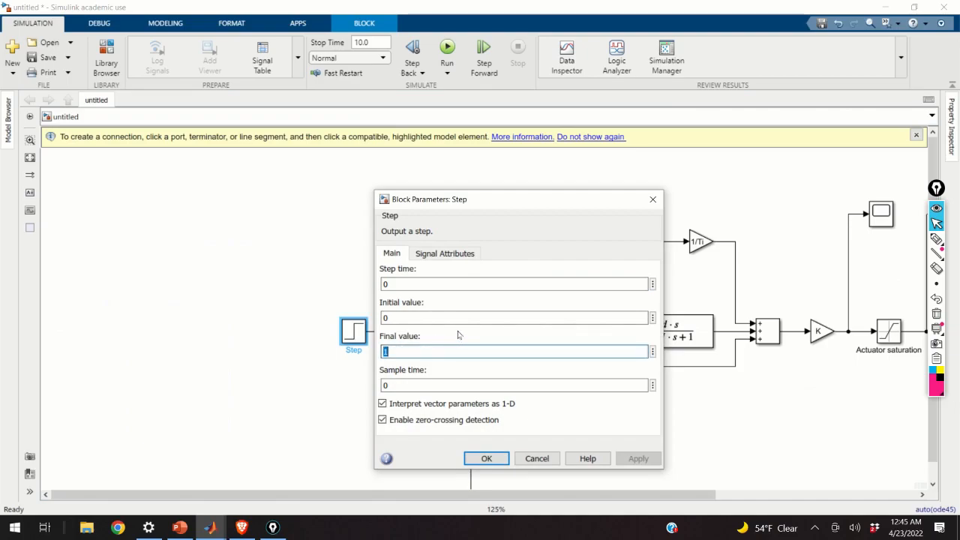
pyautogui.write('5')
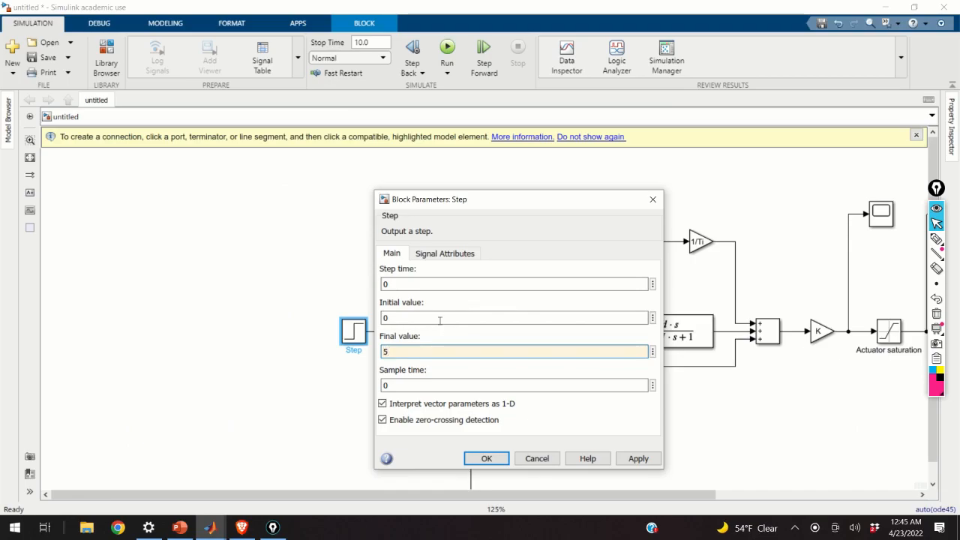
pyautogui.click(486, 459)
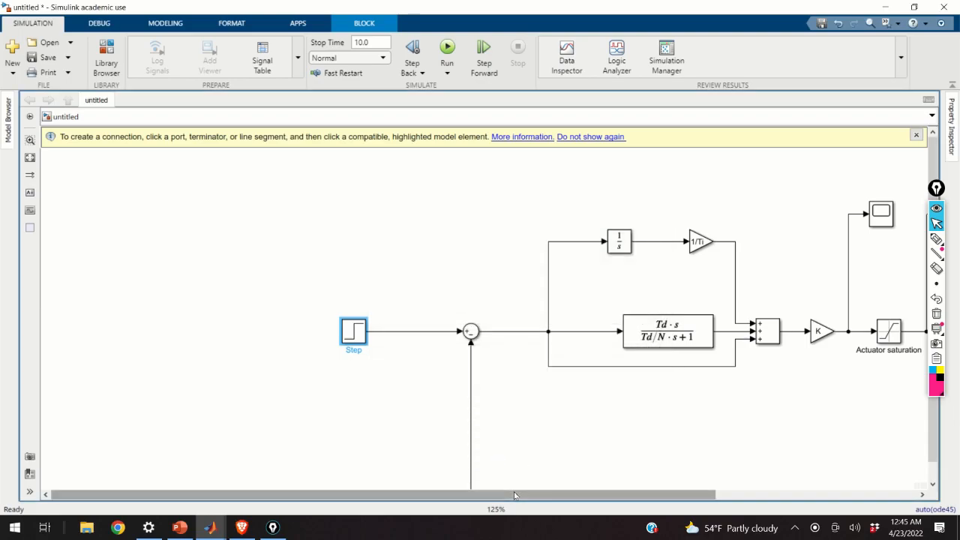
# Step: Run the simulation and examine the output response on the Scope after the Mass-spring-damper system
pyautogui.moveTo(513, 491); pyautogui.dragTo(786, 511)
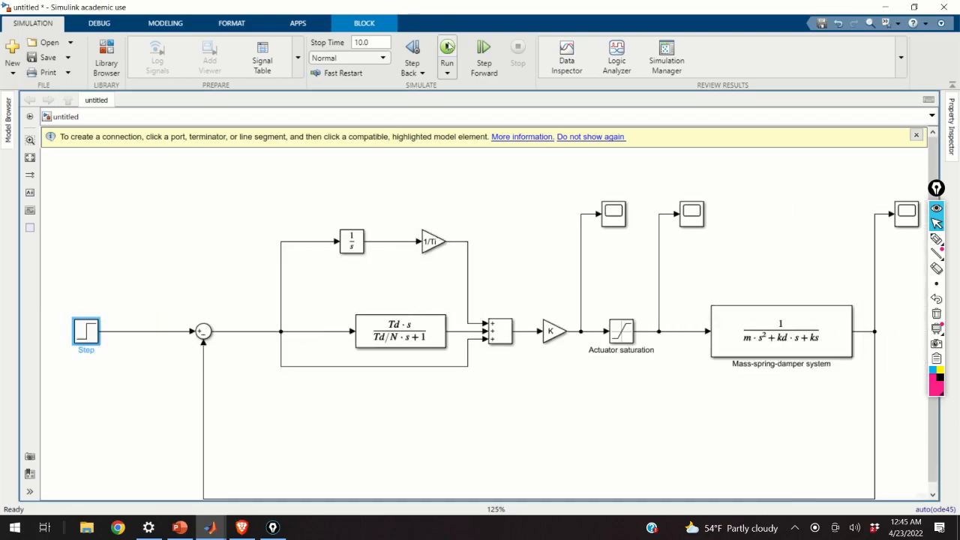
pyautogui.click(447, 48)
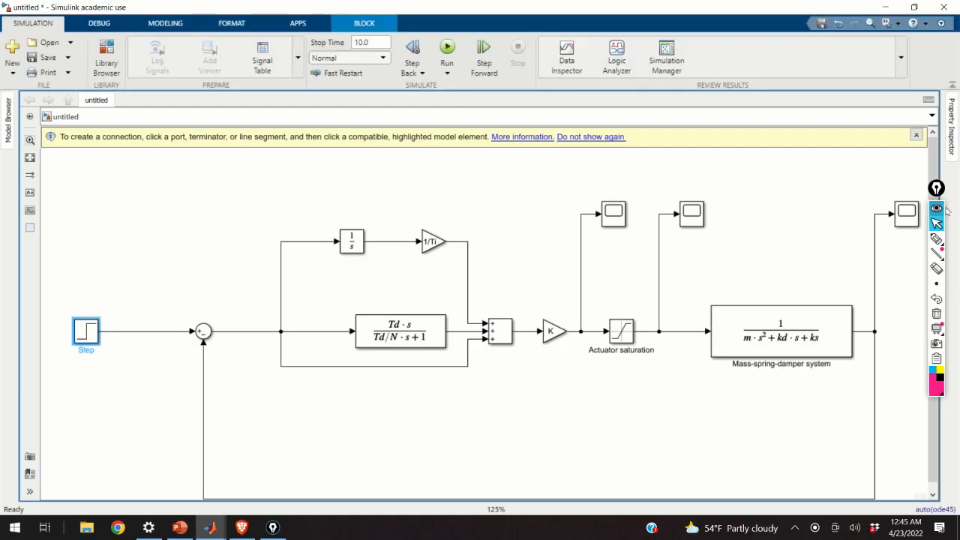
pyautogui.doubleClick(898, 215)
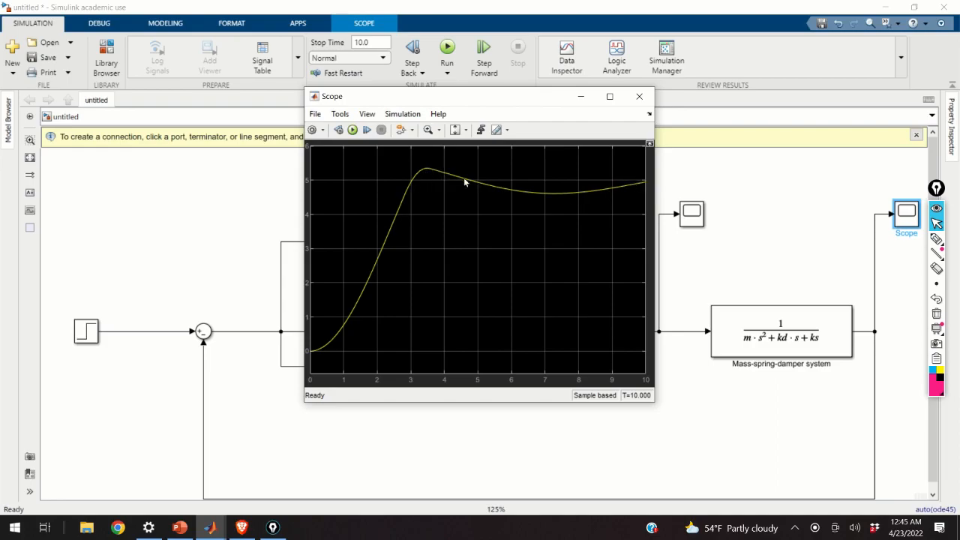
# Step: Recheck the Step block's parameters and examine the output and the saturated control signal on their Scopes
pyautogui.doubleClick(96, 332)
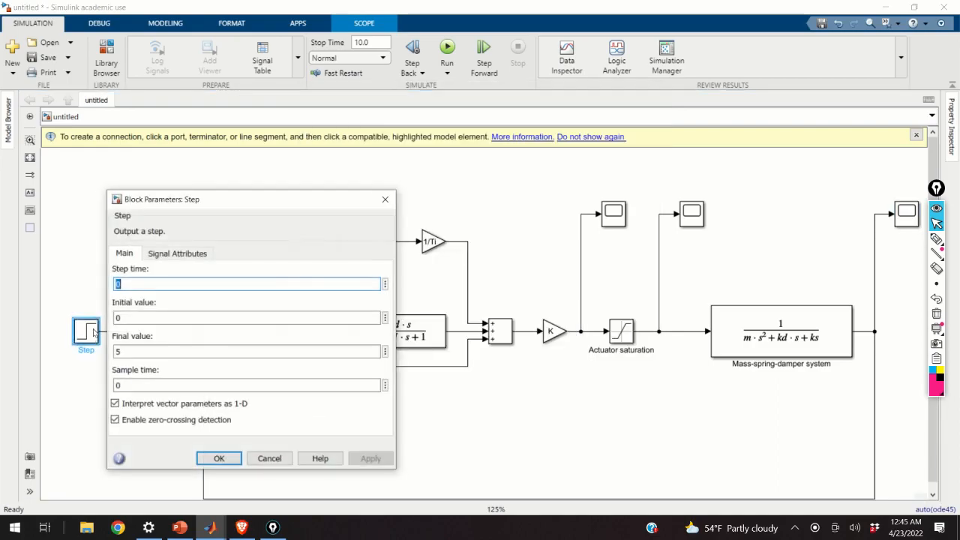
pyautogui.press('Return')
pyautogui.doubleClick(906, 213)
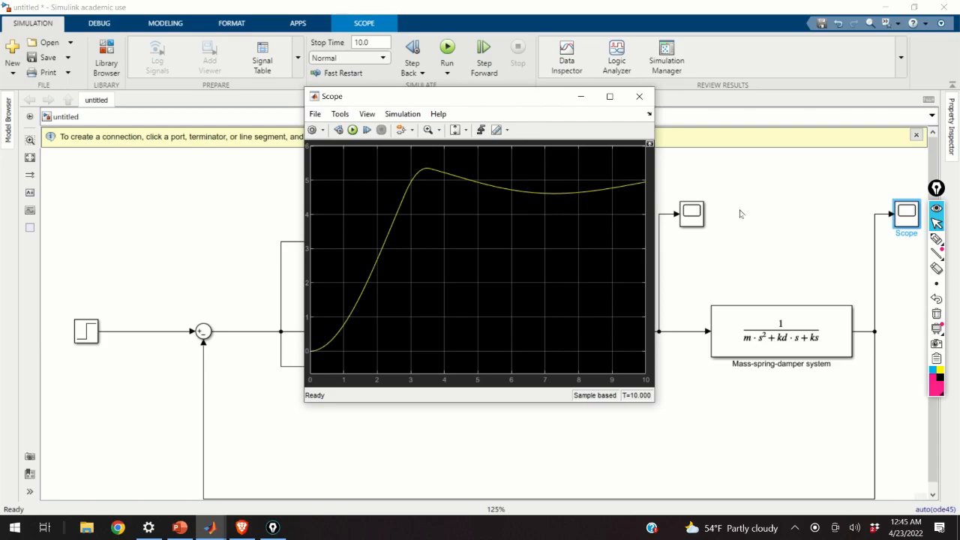
pyautogui.doubleClick(691, 216)
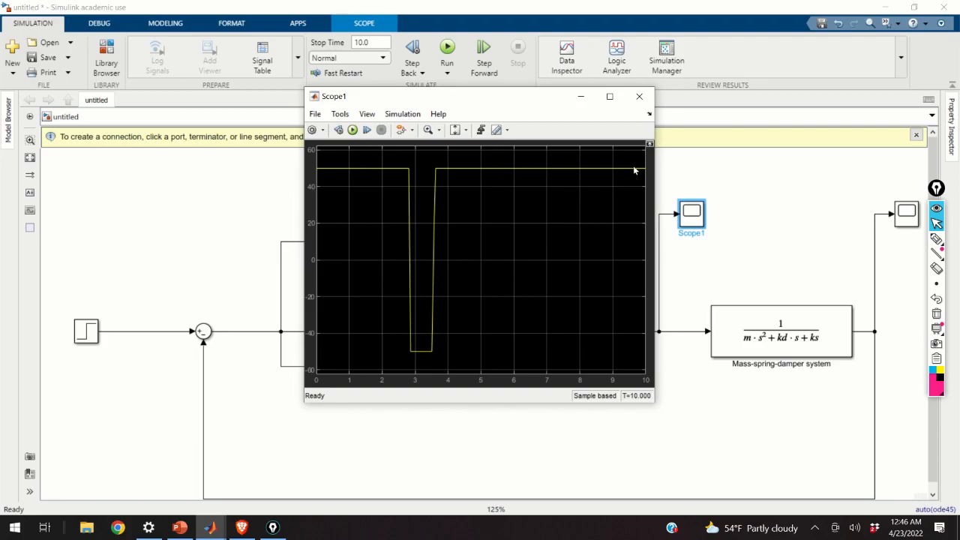
pyautogui.click(771, 245)
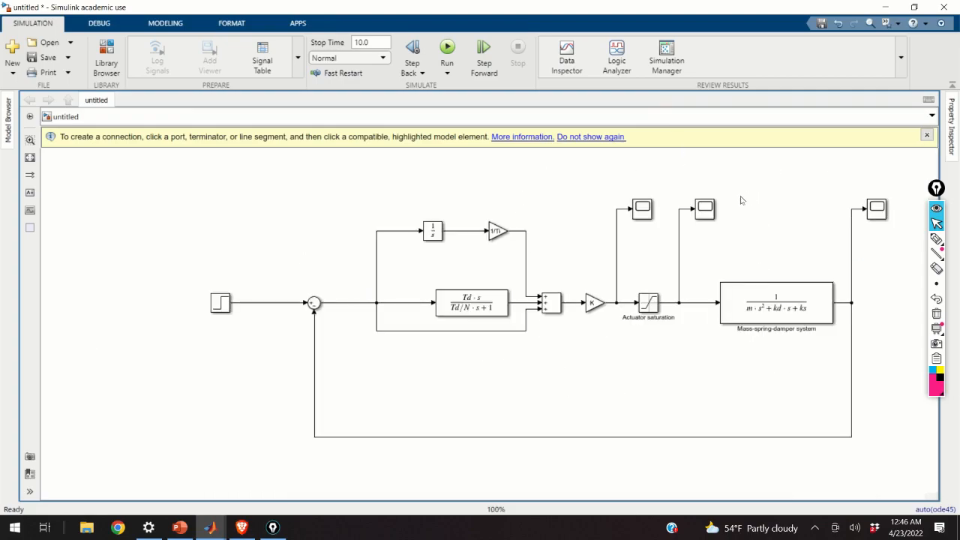
pyautogui.scroll(2, 716, 203)
pyautogui.scroll(-3, 716, 203)
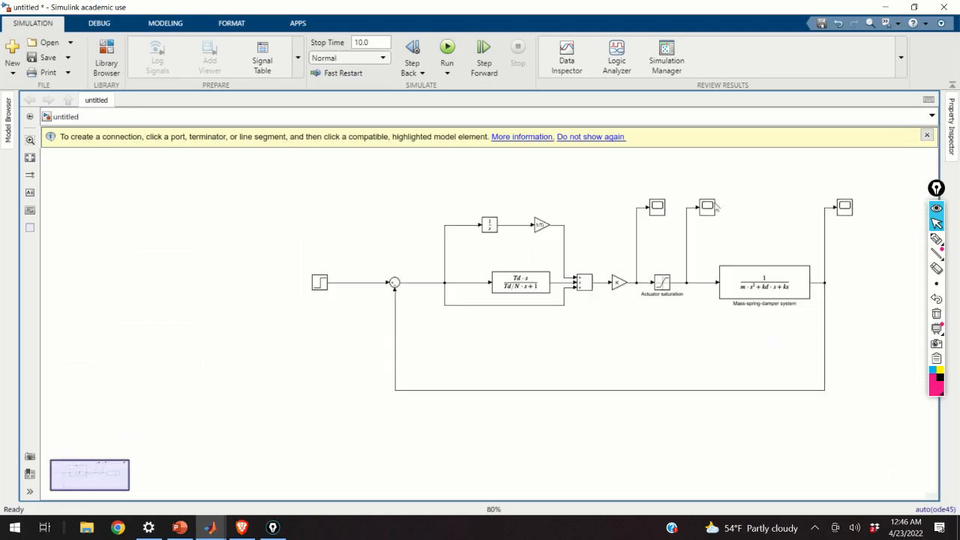
pyautogui.scroll(3, 716, 202)
pyautogui.scroll(-2, 714, 201)
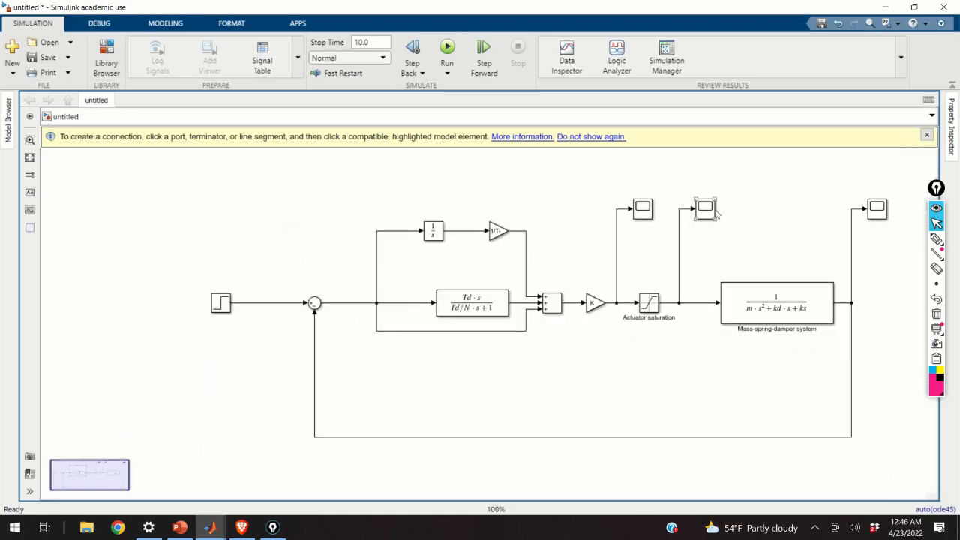